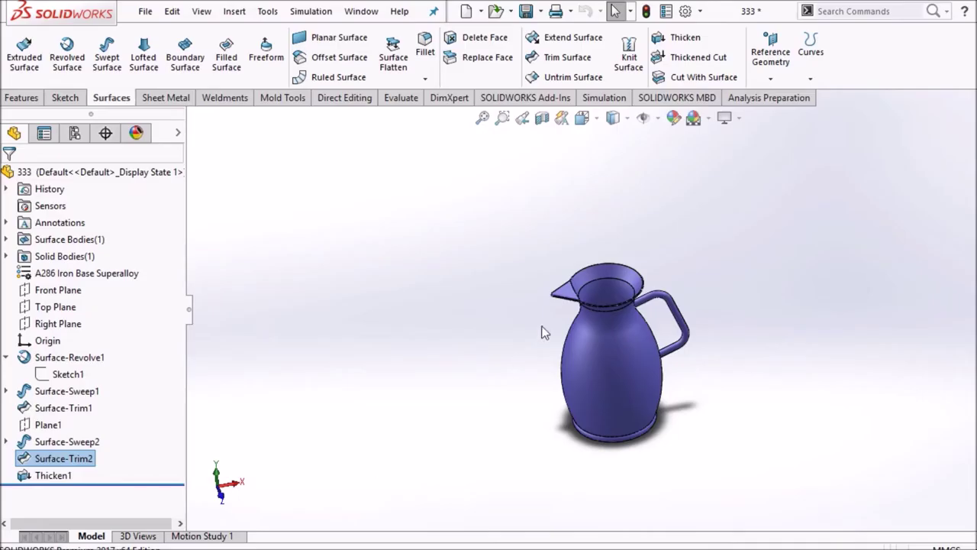
# Play the Motion Study 1 spin of the purple pitcher, then create a new blank part.
pyautogui.click(200, 536)
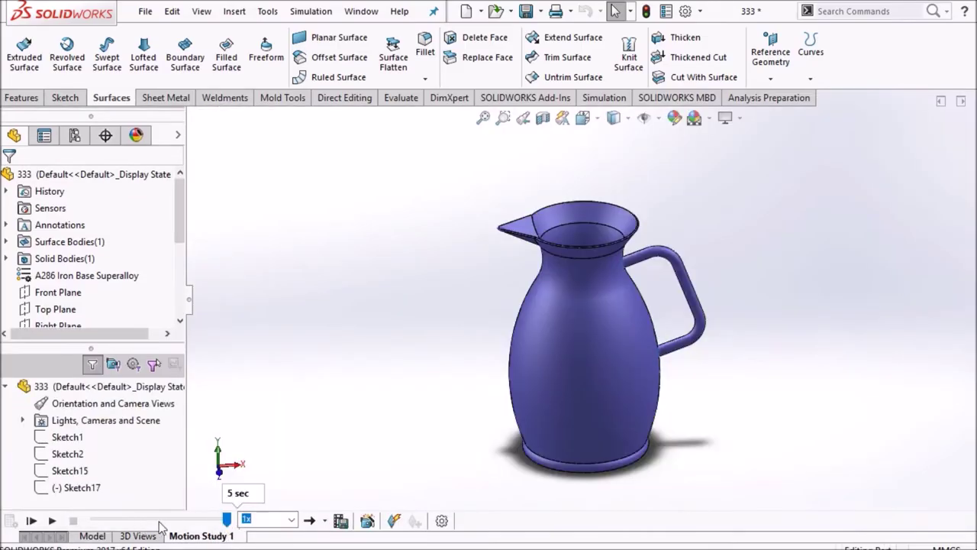
pyautogui.click(41, 521)
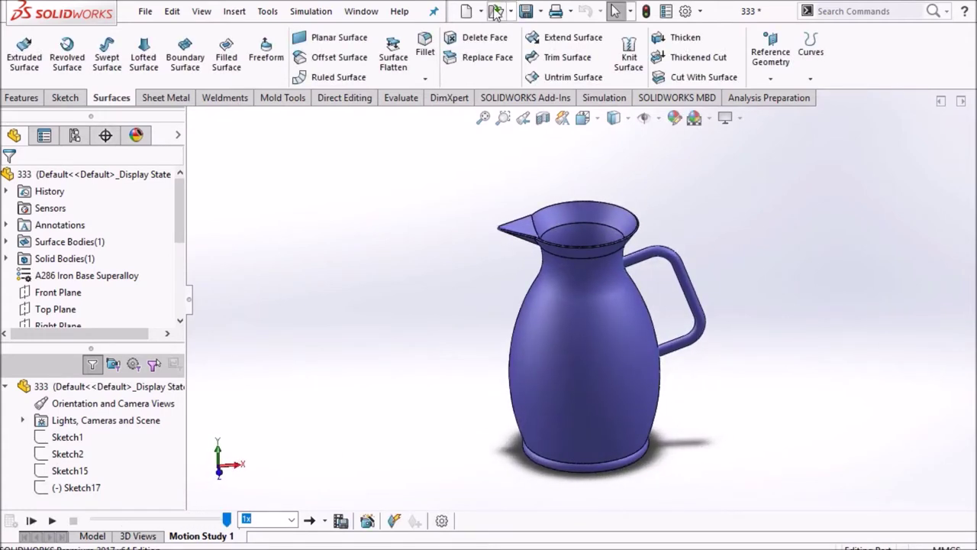
pyautogui.click(481, 12)
pyautogui.click(484, 30)
pyautogui.click(710, 497)
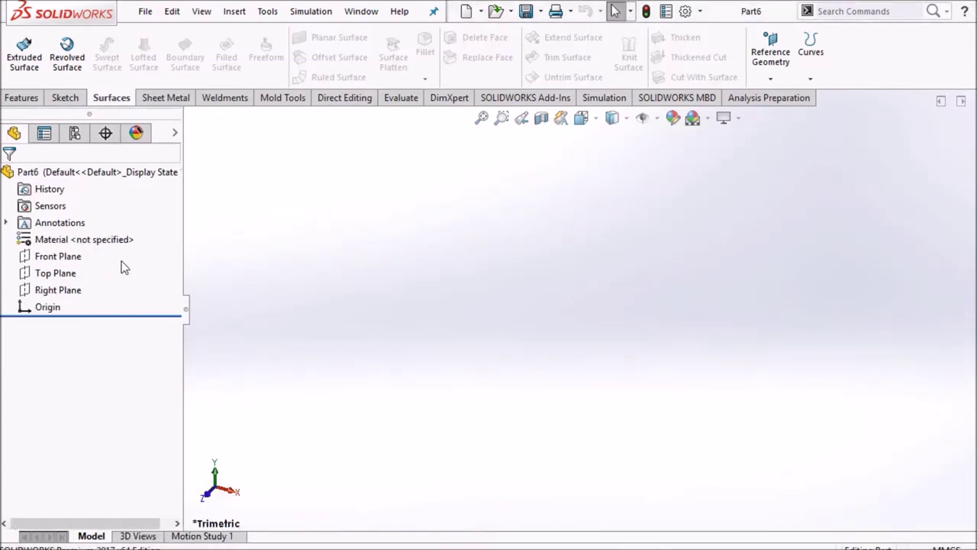
# Start a sketch on the Front Plane and draw a vertical centerline up from the origin.
pyautogui.click(69, 257)
pyautogui.click(76, 238)
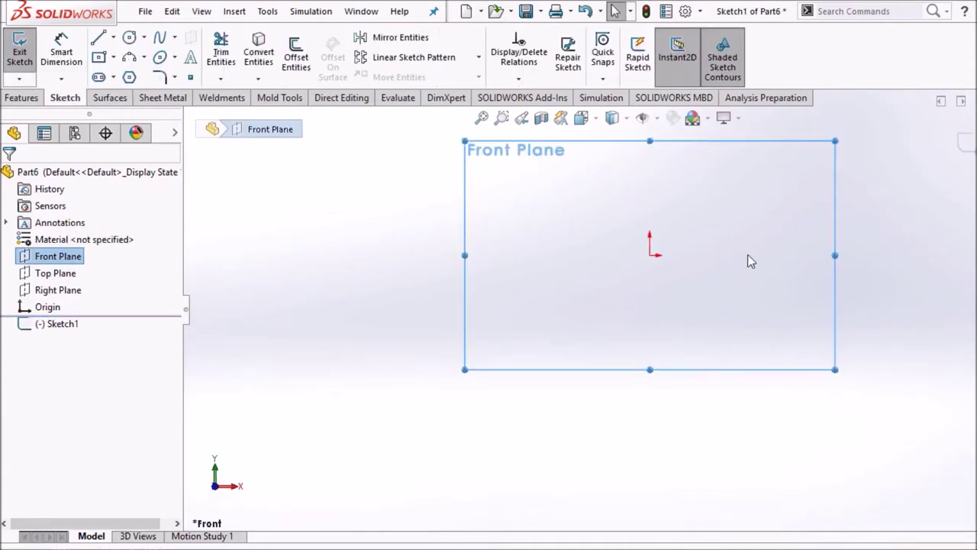
pyautogui.click(113, 37)
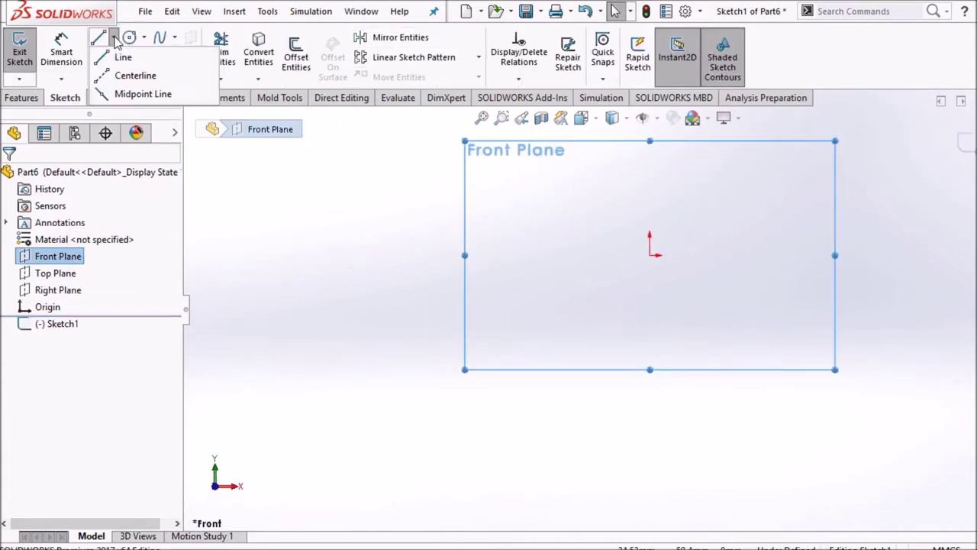
pyautogui.click(126, 74)
pyautogui.click(650, 256)
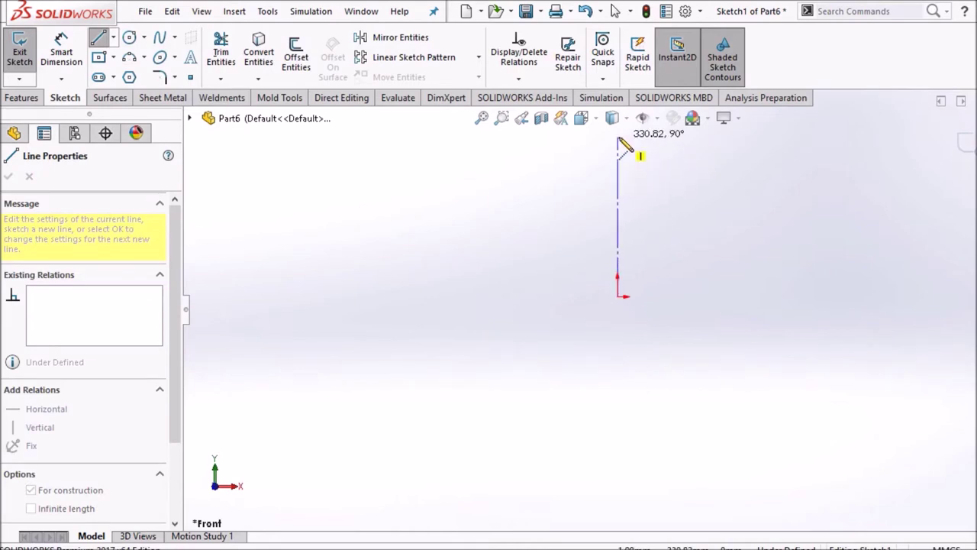
pyautogui.click(619, 138)
pyautogui.press('Escape')
# Draw a horizontal centerline from the origin out to the right.
pyautogui.click(113, 37)
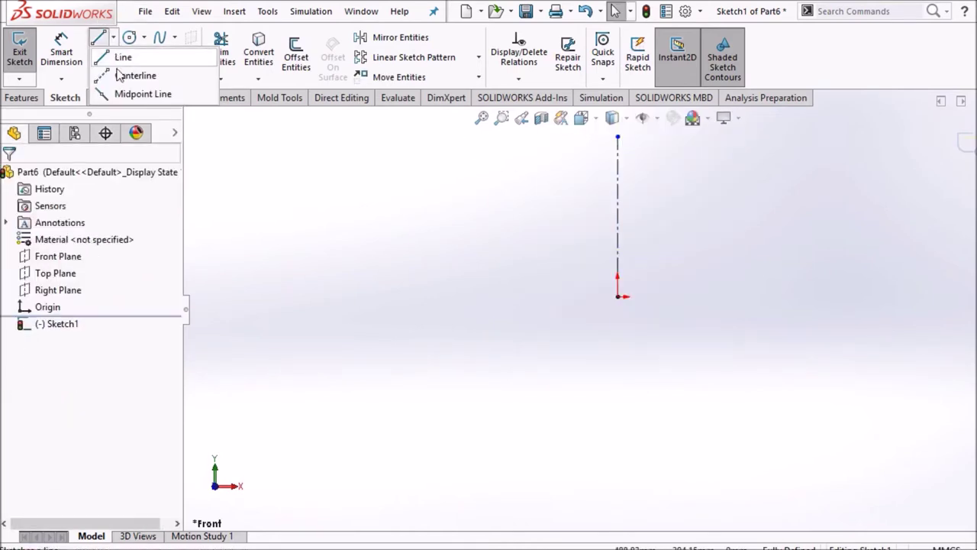
pyautogui.click(122, 74)
pyautogui.click(618, 296)
pyautogui.click(781, 297)
pyautogui.rightClick(744, 249)
pyautogui.click(772, 264)
pyautogui.scroll(-3, 682, 245)
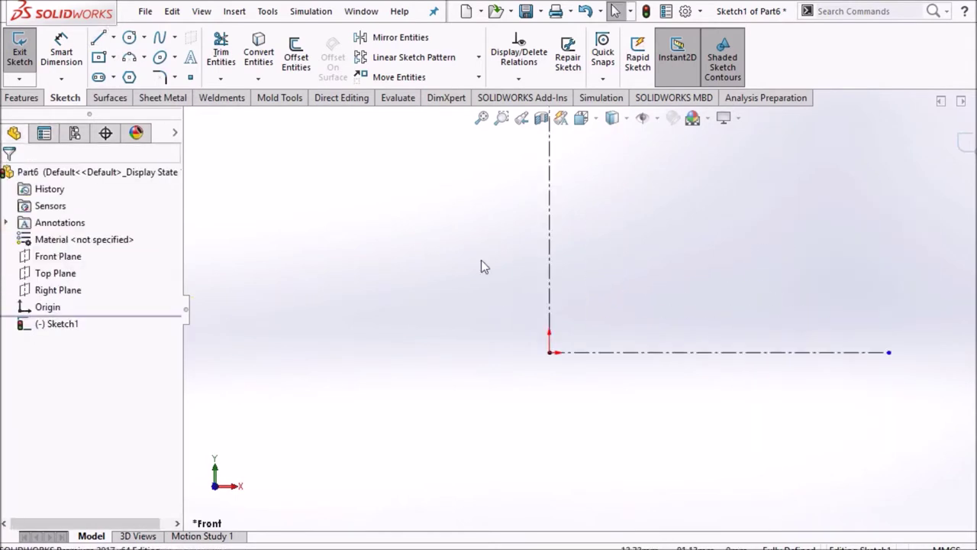
pyautogui.click(144, 59)
# Draw a large three-point arc ending on the horizontal centerline.
pyautogui.click(168, 114)
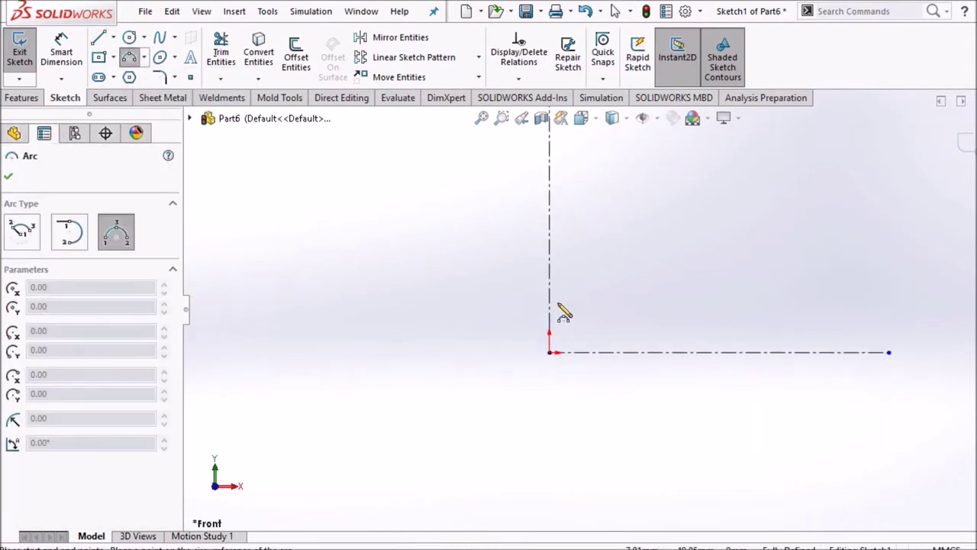
pyautogui.click(655, 352)
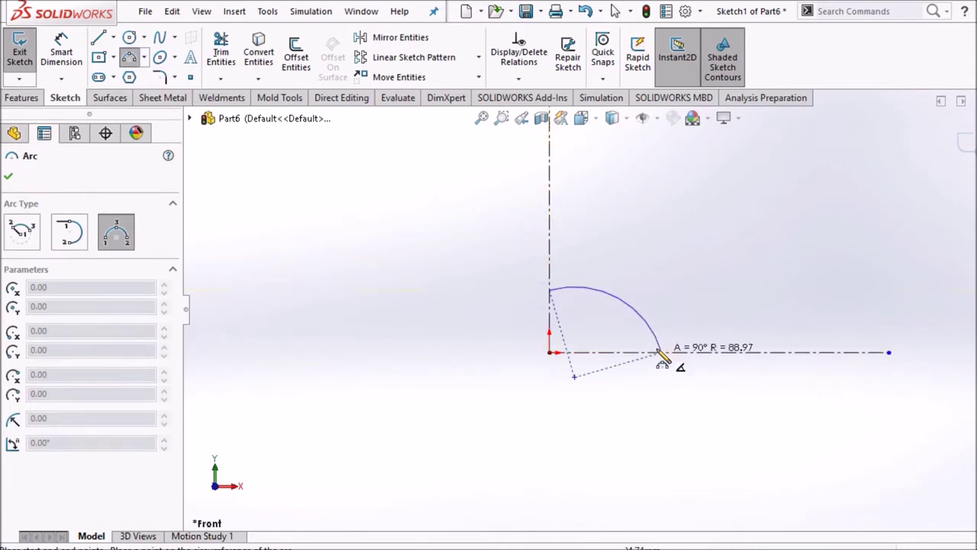
pyautogui.click(655, 345)
pyautogui.rightClick(682, 229)
pyautogui.click(718, 227)
# Draw a short straight line along the horizontal centerline from the arc's lower end.
pyautogui.click(114, 39)
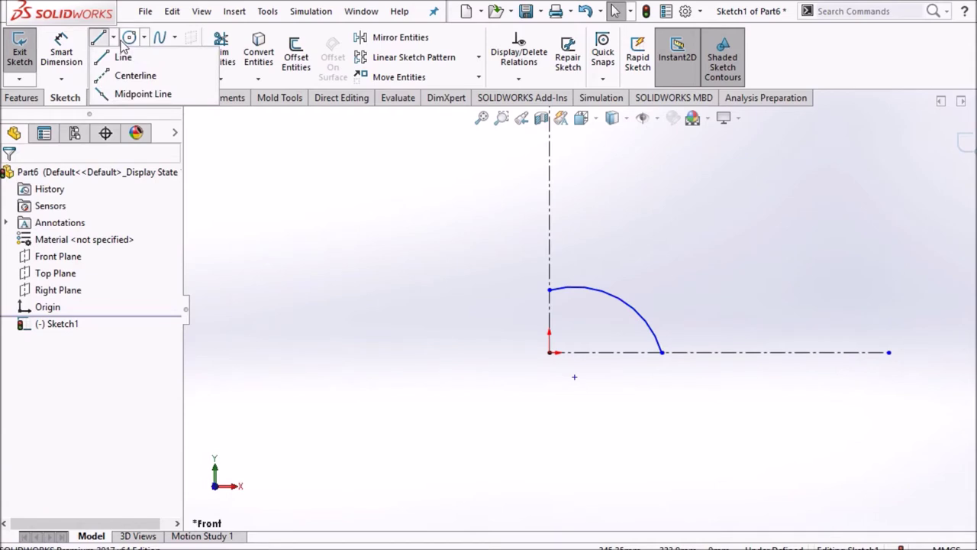
pyautogui.click(113, 39)
pyautogui.click(114, 40)
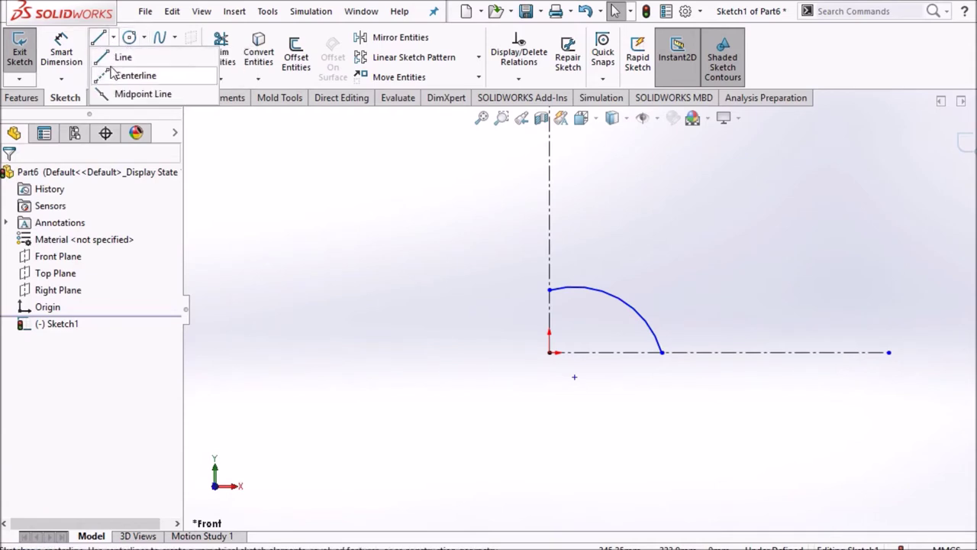
pyautogui.click(123, 57)
pyautogui.click(662, 352)
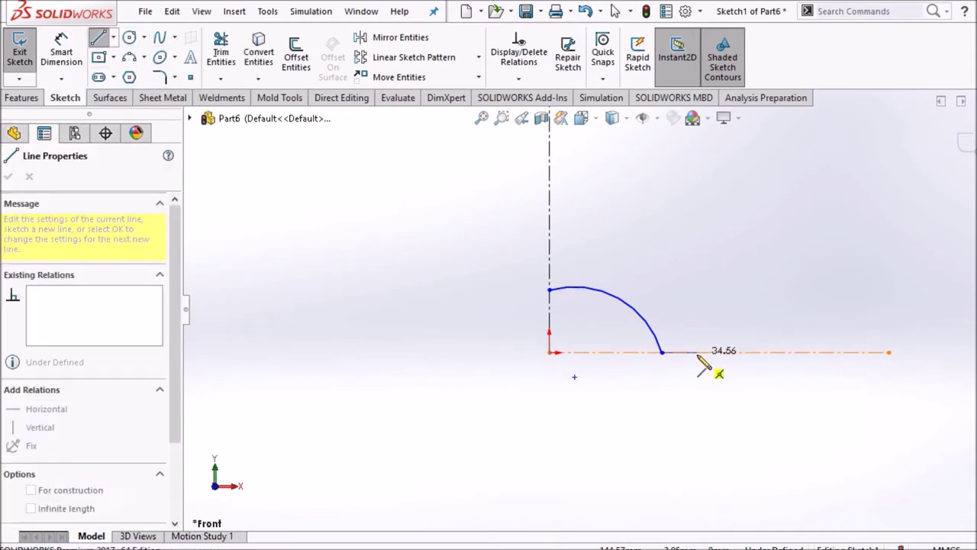
pyautogui.click(694, 352)
pyautogui.press('Escape')
# Add a small upturned three-point arc at the end of the base line.
pyautogui.click(143, 57)
pyautogui.click(164, 114)
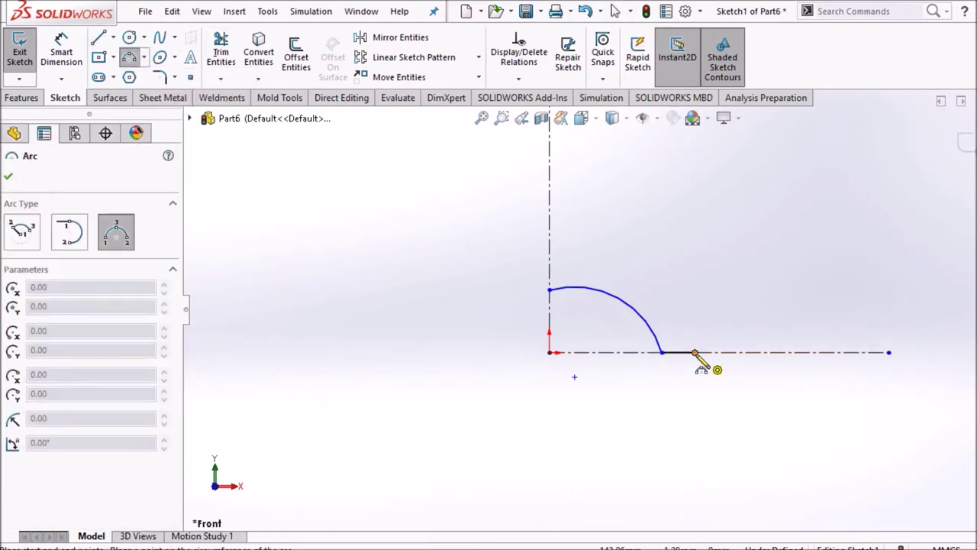
pyautogui.click(715, 317)
pyautogui.click(716, 337)
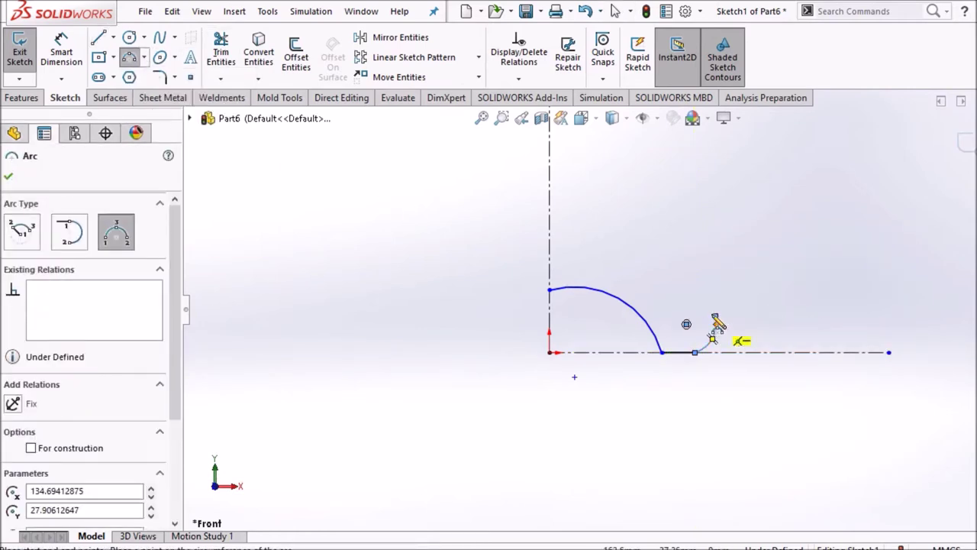
pyautogui.press('Escape')
pyautogui.scroll(-2, 701, 303)
pyautogui.click(643, 280)
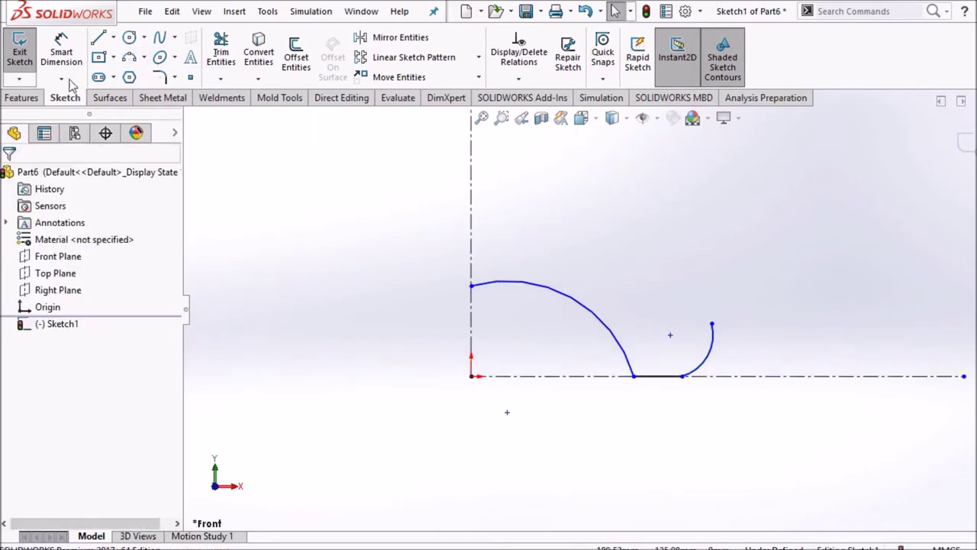
pyautogui.click(61, 52)
# Dimension the base line's left end at 59.40 and the small arc's lower end at 77 from the vertical centerline.
pyautogui.click(633, 377)
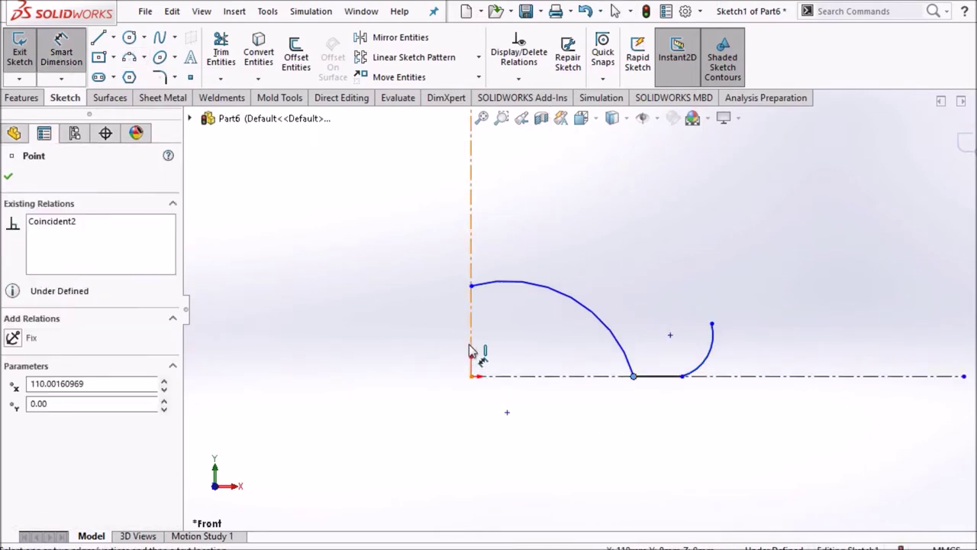
pyautogui.click(471, 351)
pyautogui.click(527, 429)
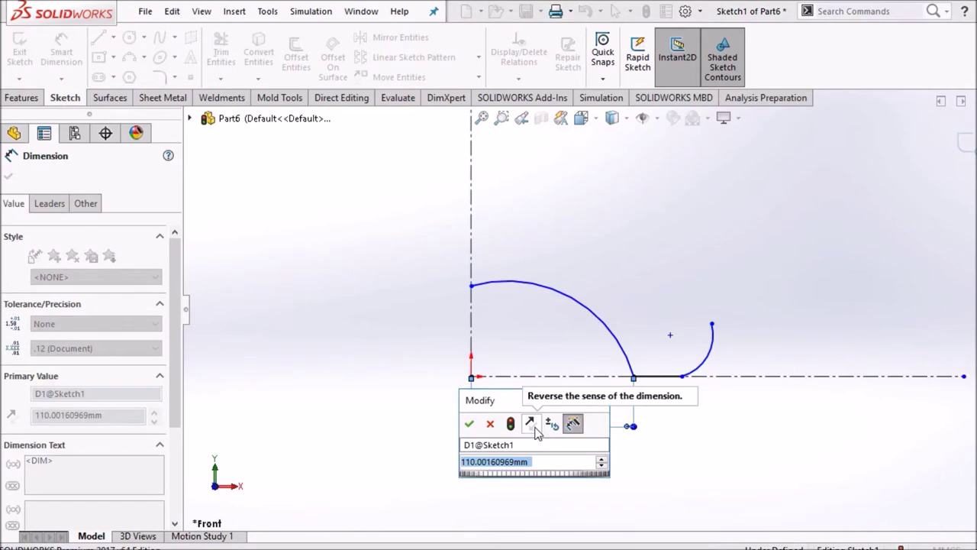
pyautogui.write('59.4')
pyautogui.press('Return')
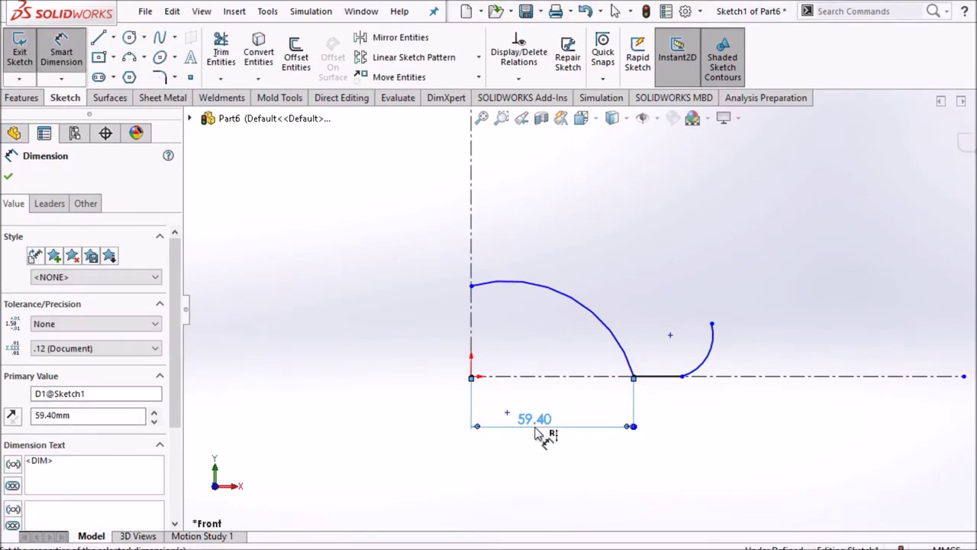
pyautogui.click(647, 338)
pyautogui.click(683, 376)
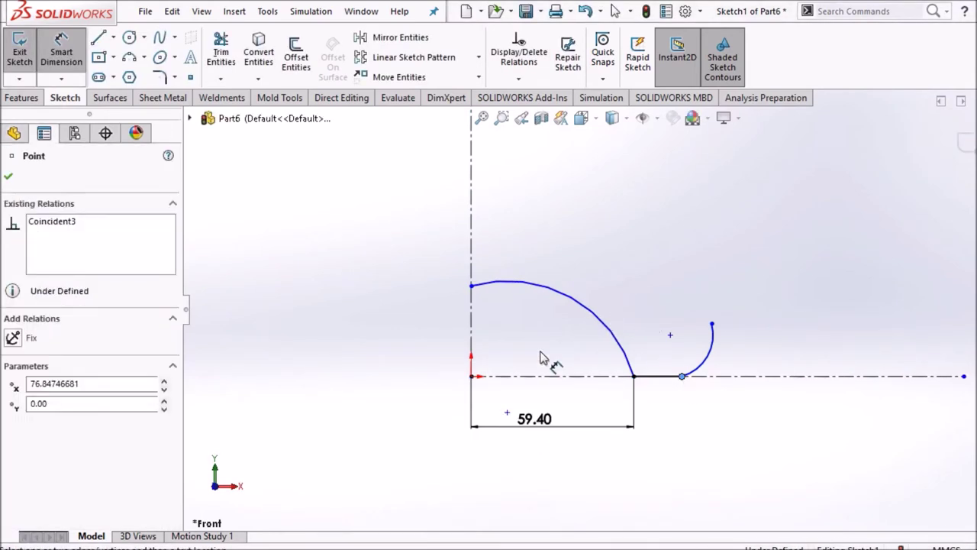
pyautogui.click(471, 386)
pyautogui.click(555, 456)
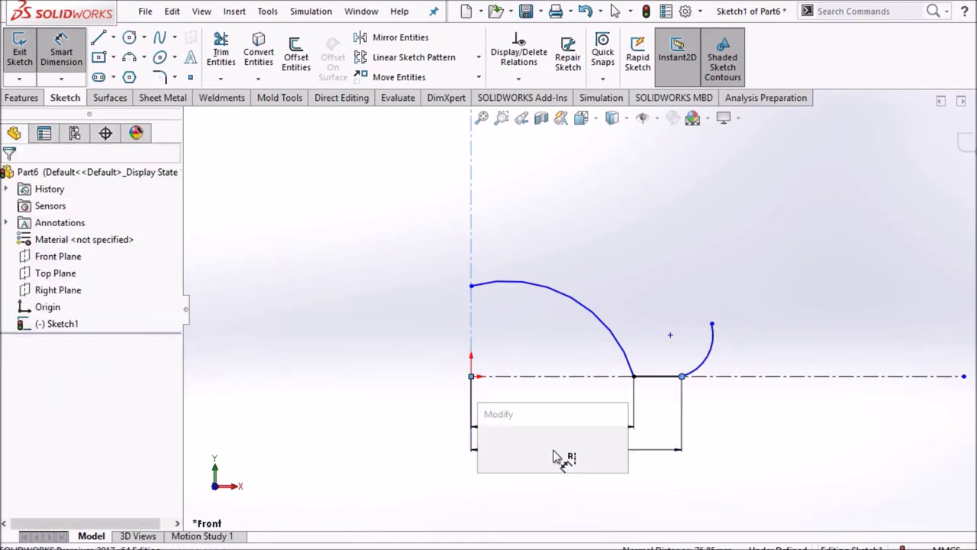
pyautogui.write('77')
pyautogui.press('Return')
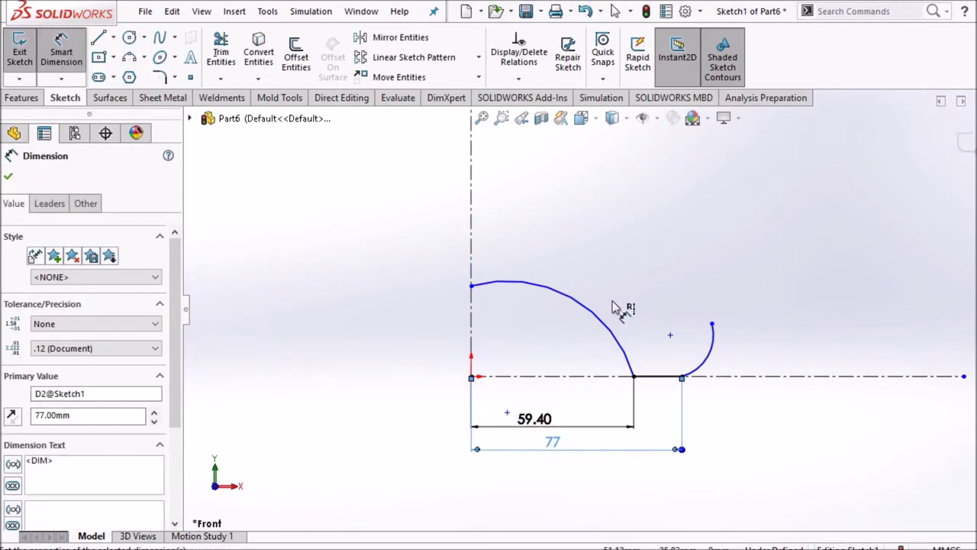
# Dimension the small arc's centre 71.50 from the vertical centerline.
pyautogui.click(616, 309)
pyautogui.click(670, 335)
pyautogui.click(472, 329)
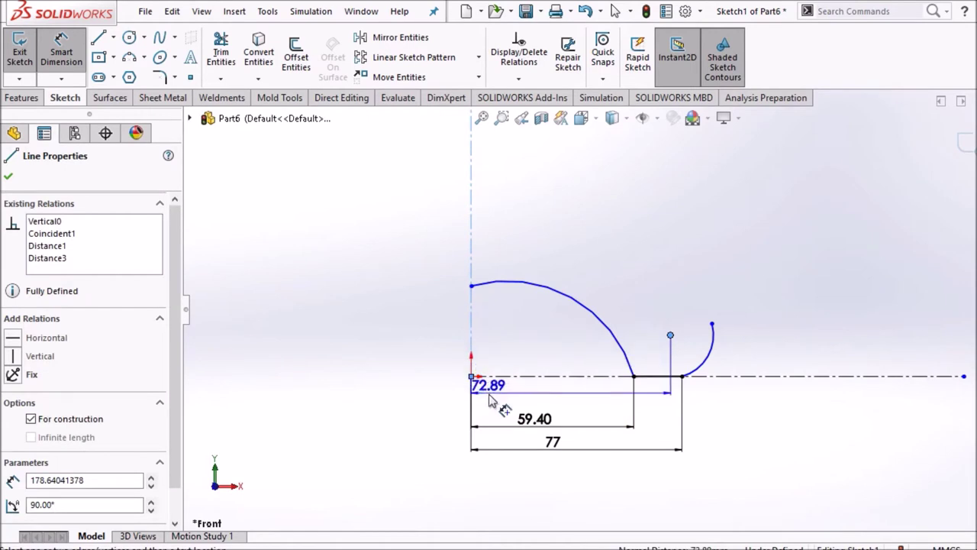
pyautogui.click(568, 477)
pyautogui.write('71.5')
pyautogui.press('Return')
# Make the small arc's top and bottom ends vertically aligned.
pyautogui.click(648, 294)
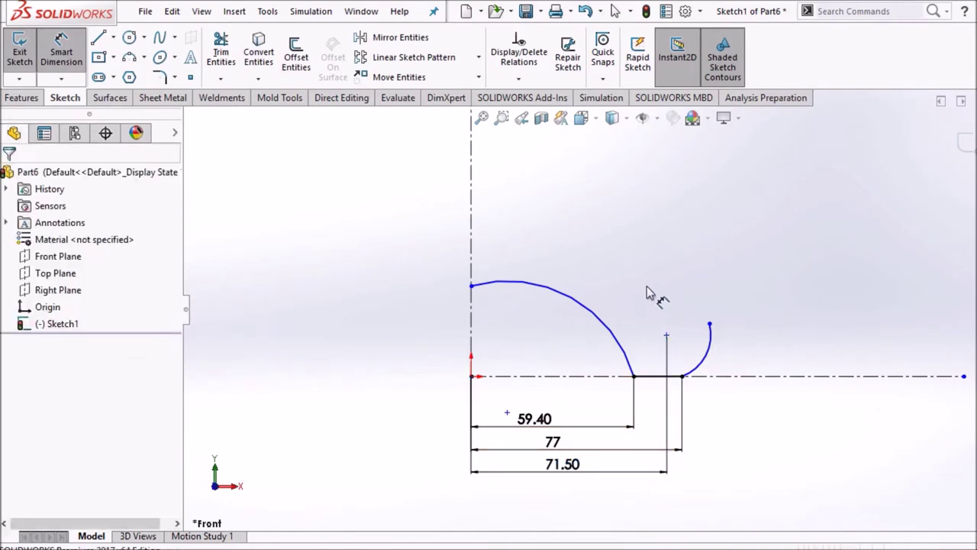
pyautogui.rightClick(647, 292)
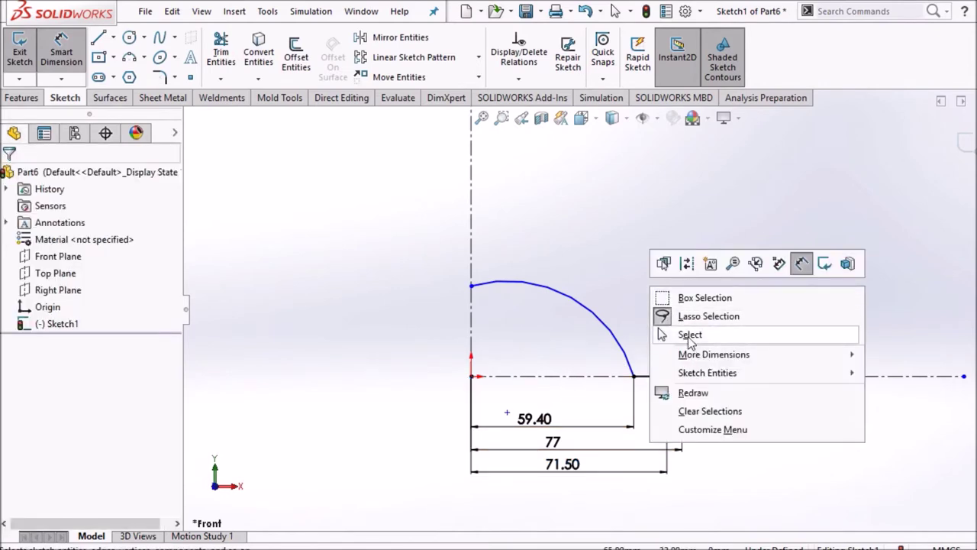
pyautogui.click(690, 334)
pyautogui.click(710, 324)
pyautogui.keyDown('ctrl'); pyautogui.click(682, 375); pyautogui.keyUp('ctrl')
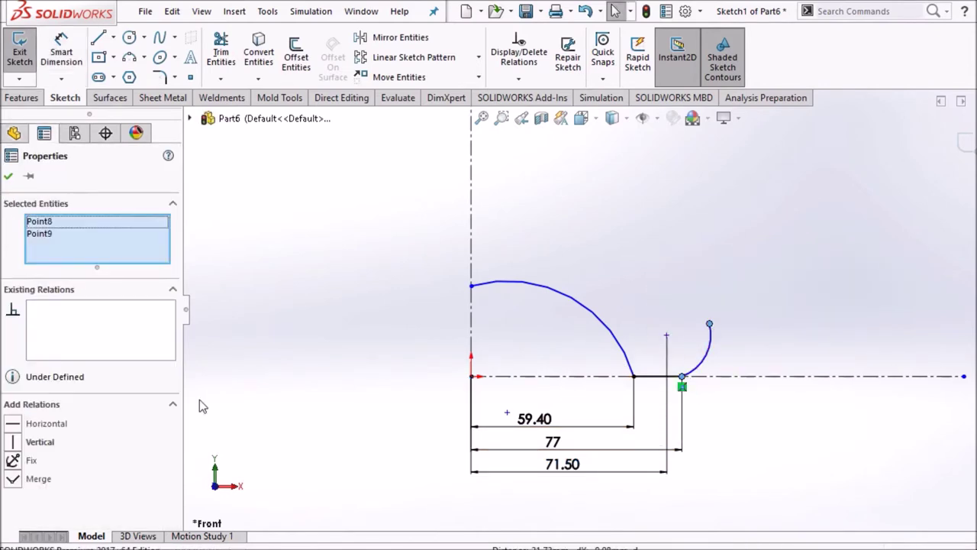
pyautogui.click(38, 442)
pyautogui.click(577, 239)
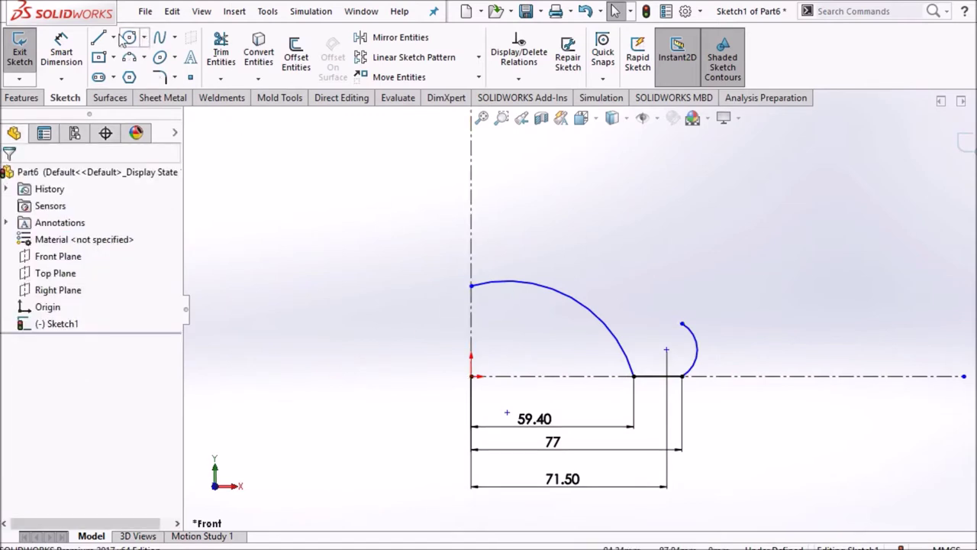
# Give the small arc a radius of 8.25.
pyautogui.press('d')
pyautogui.click(695, 342)
pyautogui.click(750, 334)
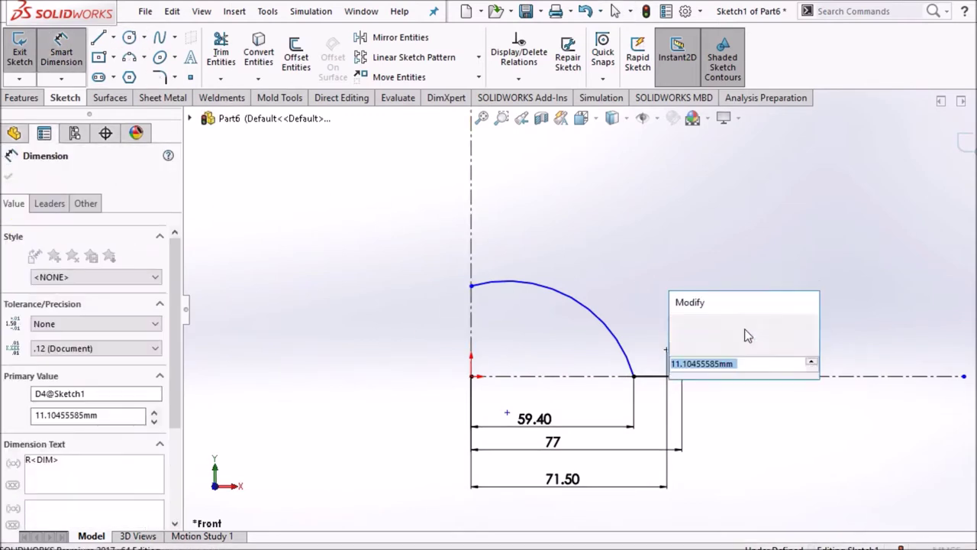
pyautogui.write('8.25')
pyautogui.press('Return')
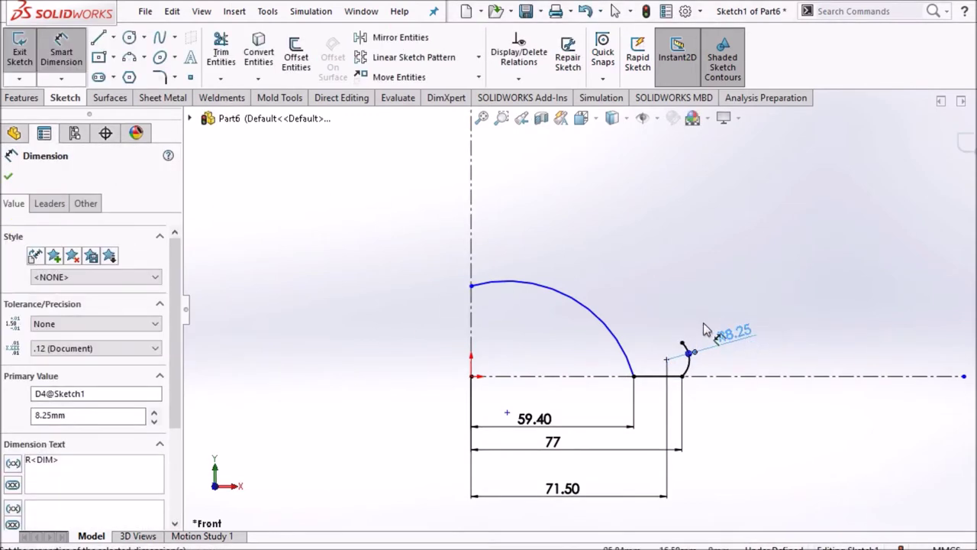
# Give the large body arc a radius of 192.5 mm.
pyautogui.click(568, 303)
pyautogui.click(452, 399)
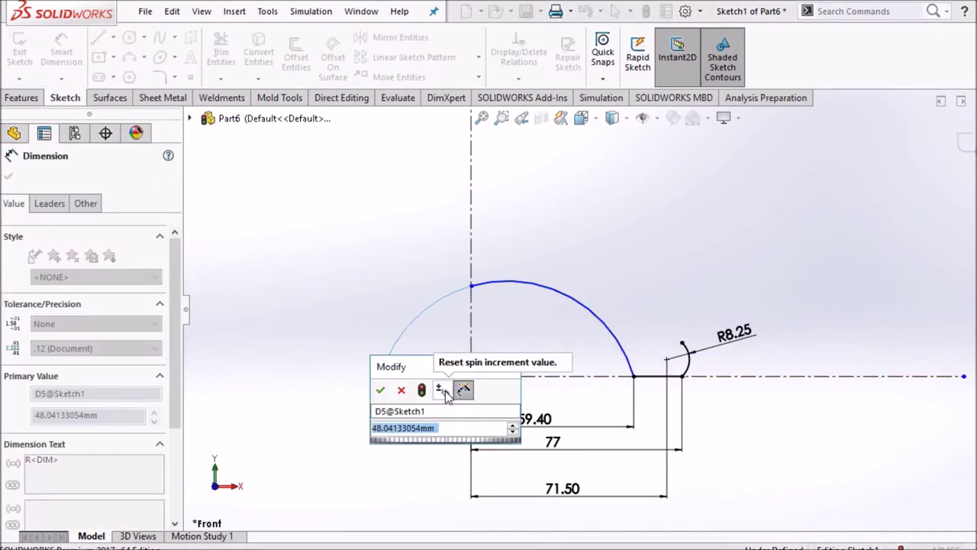
pyautogui.write('192.5')
pyautogui.press('Return')
pyautogui.rightClick(378, 201)
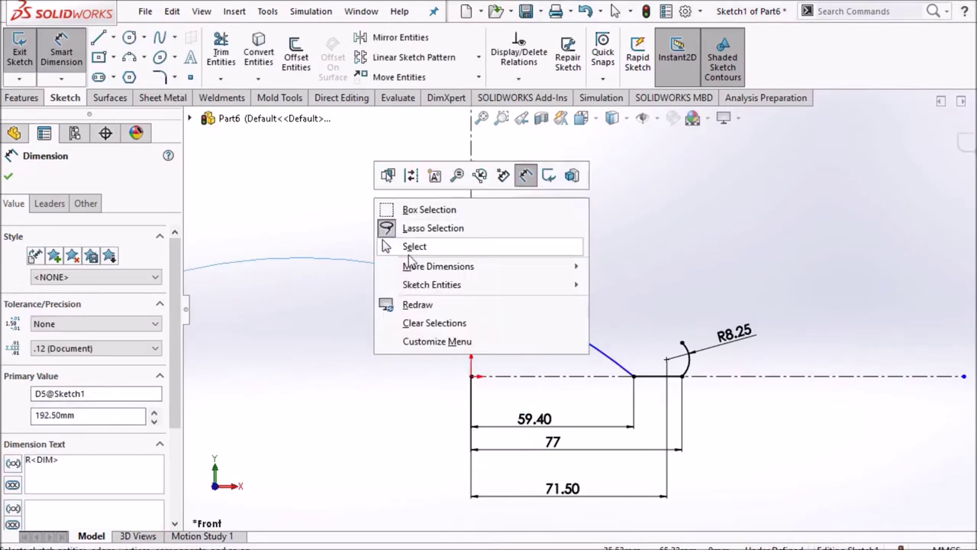
# Draw a horizontal centerline at the body arc's top and make the arc tangent to it.
pyautogui.click(410, 255)
pyautogui.click(113, 37)
pyautogui.click(137, 74)
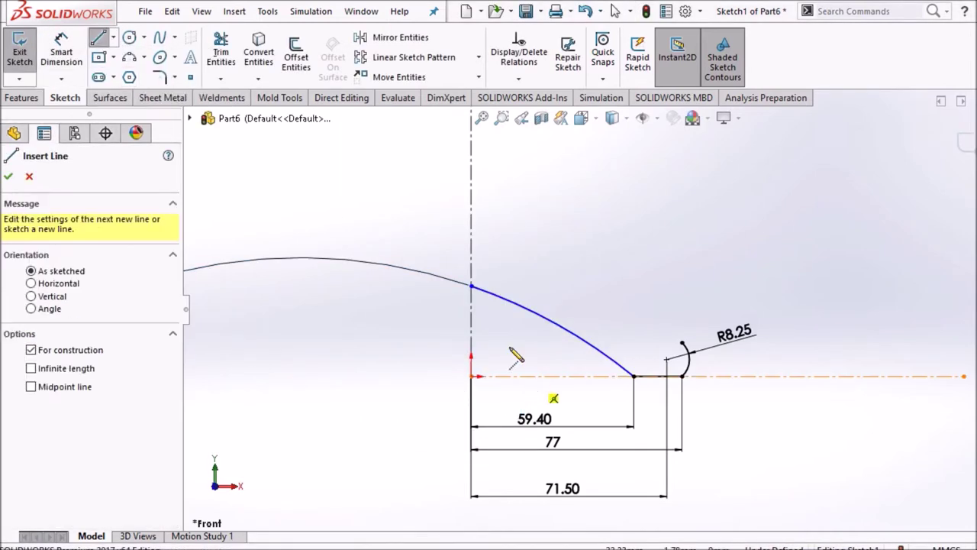
pyautogui.click(471, 287)
pyautogui.click(618, 286)
pyautogui.press('Escape')
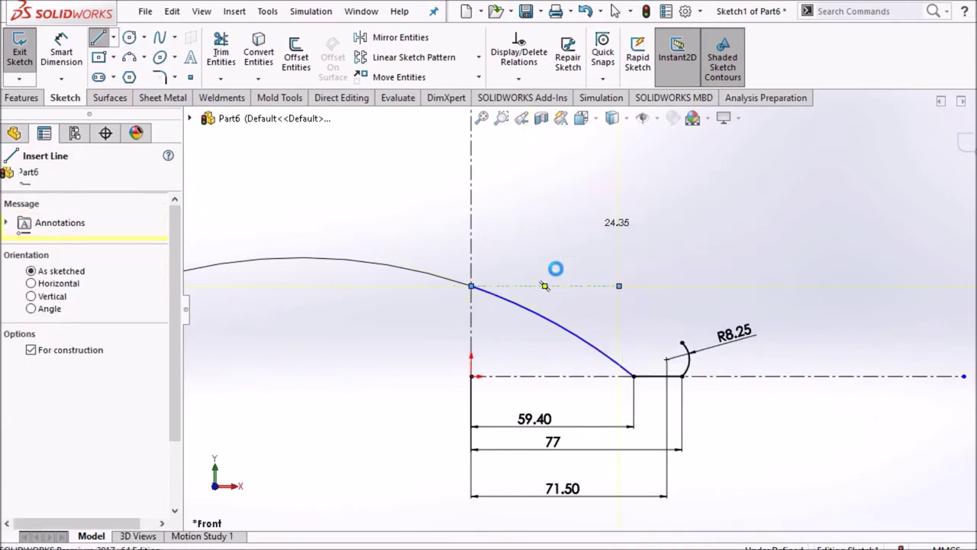
pyautogui.scroll(-3, 475, 291)
pyautogui.click(515, 302)
pyautogui.keyDown('ctrl'); pyautogui.click(523, 281); pyautogui.keyUp('ctrl')
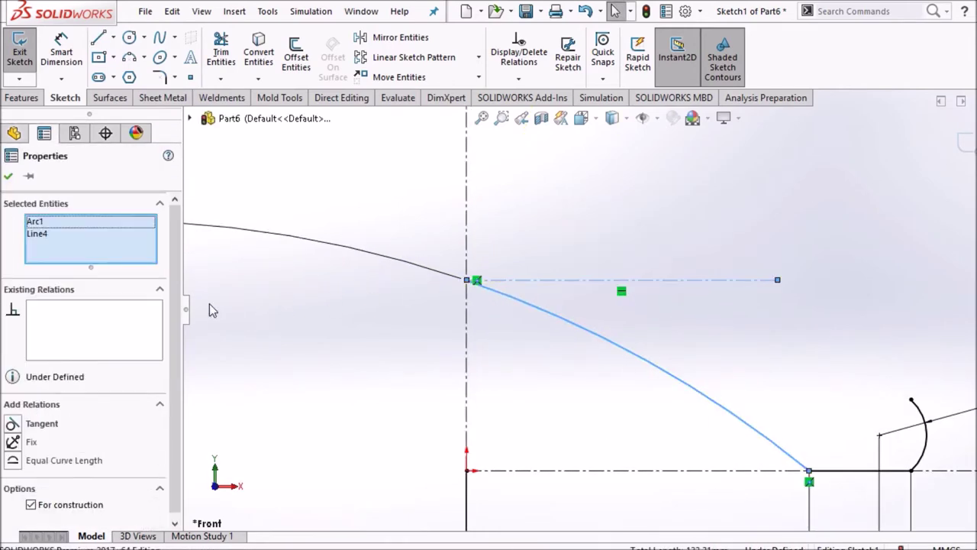
pyautogui.click(12, 424)
pyautogui.click(9, 178)
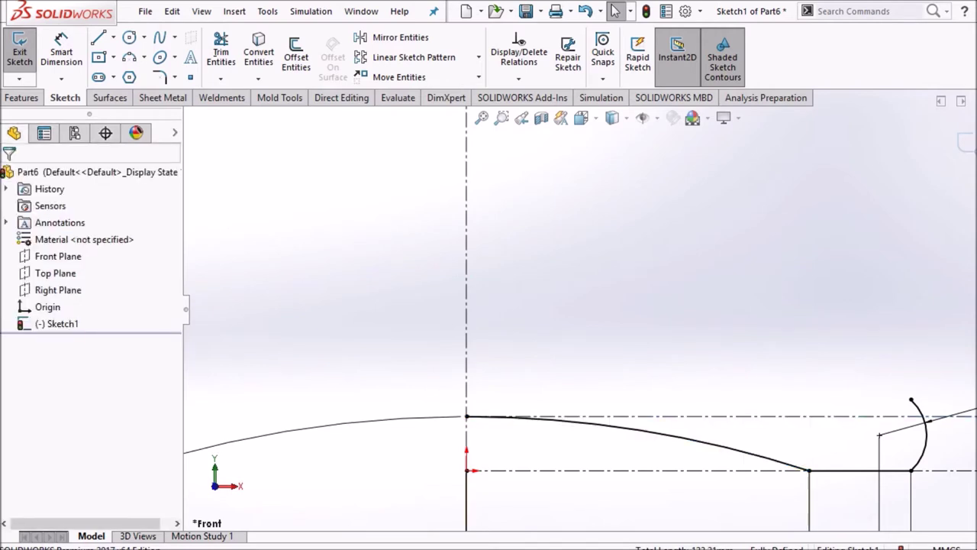
# Draw a tall three-point arc rising from the end of the R8.25 arc.
pyautogui.scroll(2, 326, 494)
pyautogui.scroll(3, 585, 212)
pyautogui.scroll(-2, 539, 190)
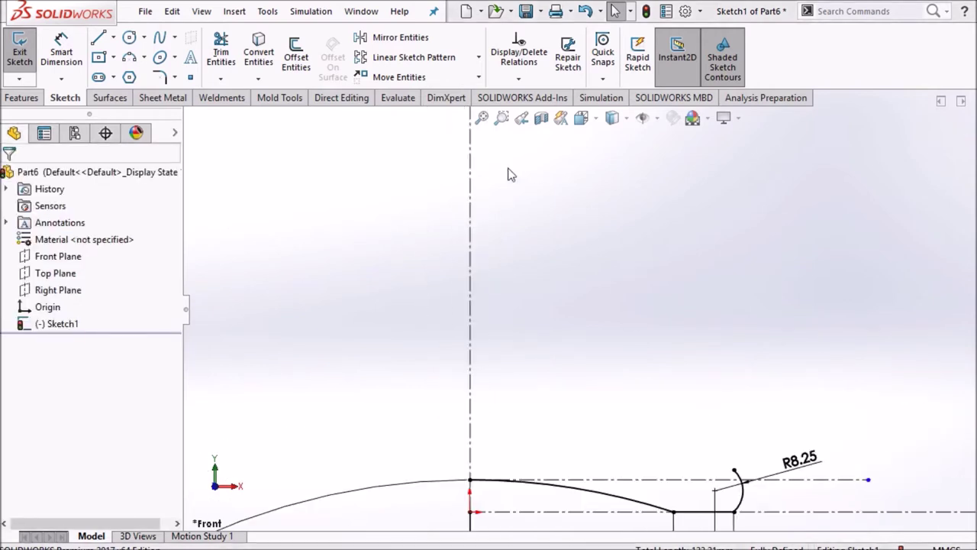
pyautogui.click(144, 59)
pyautogui.click(153, 114)
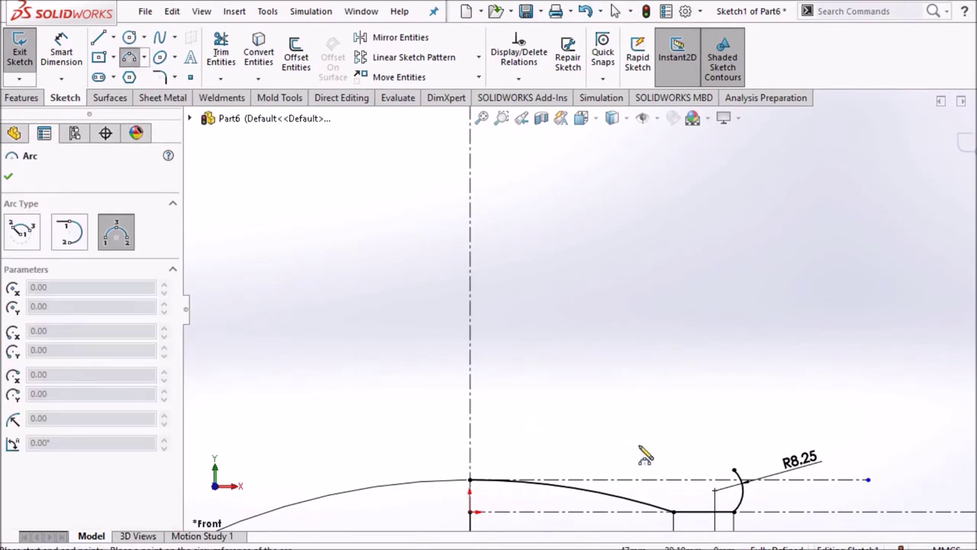
pyautogui.click(733, 470)
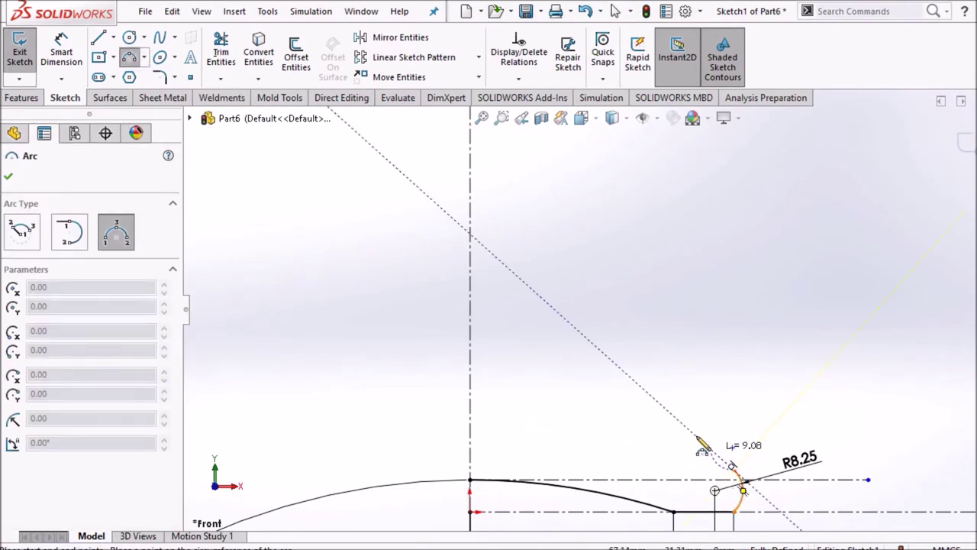
pyautogui.scroll(1, 655, 199)
pyautogui.scroll(2, 645, 203)
pyautogui.click(637, 213)
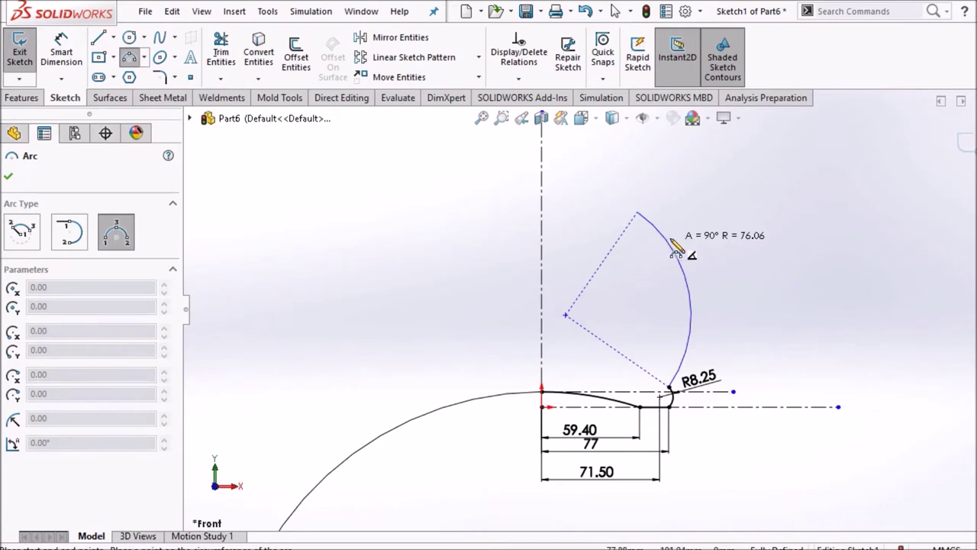
pyautogui.click(677, 234)
pyautogui.rightClick(659, 169)
pyautogui.click(669, 178)
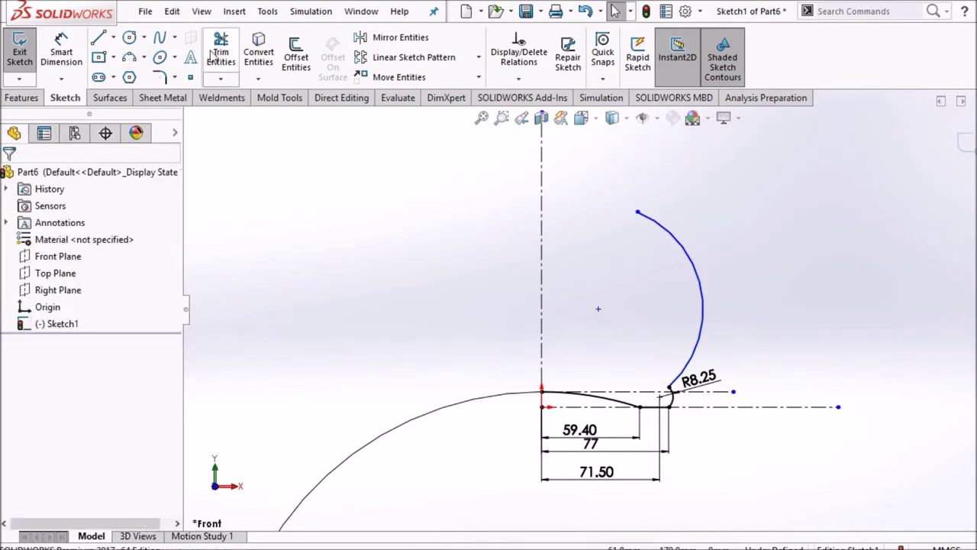
# Draw a second three-point arc continuing upward from the first arc's top.
pyautogui.click(143, 58)
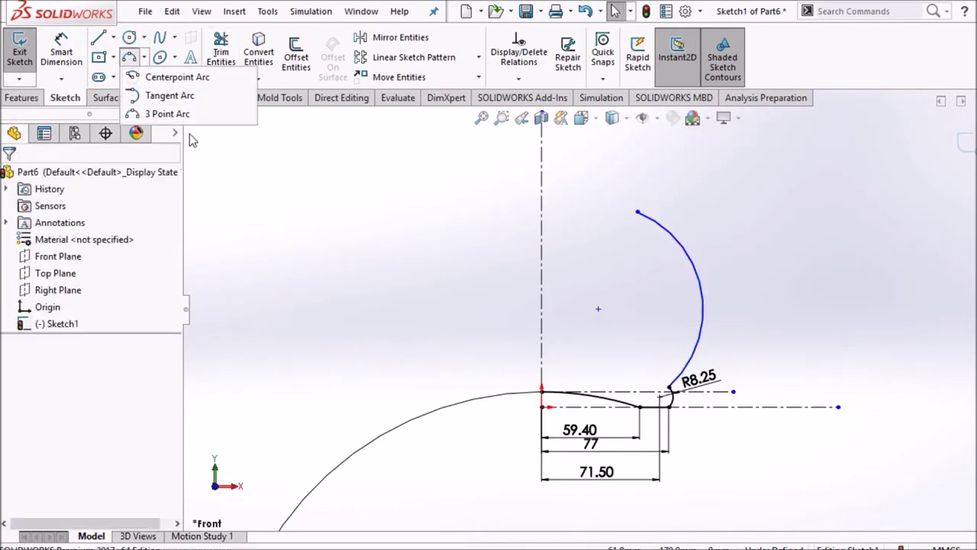
pyautogui.click(169, 114)
pyautogui.click(638, 213)
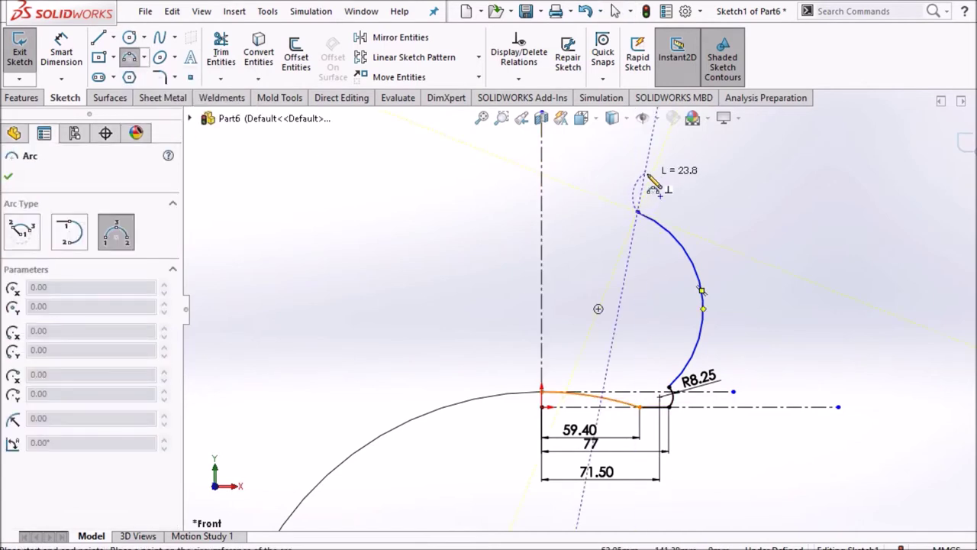
pyautogui.scroll(-2, 639, 192)
pyautogui.scroll(-2, 630, 229)
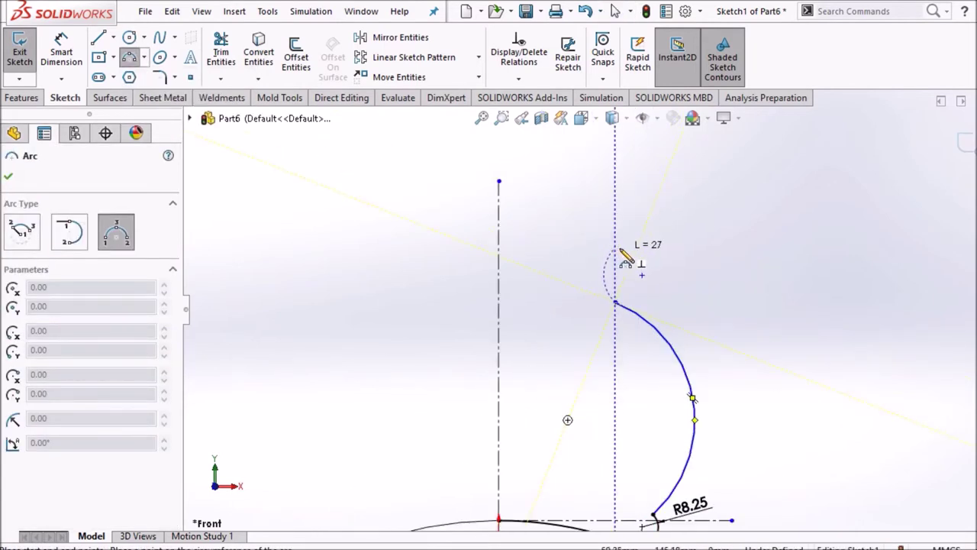
pyautogui.scroll(-1, 627, 252)
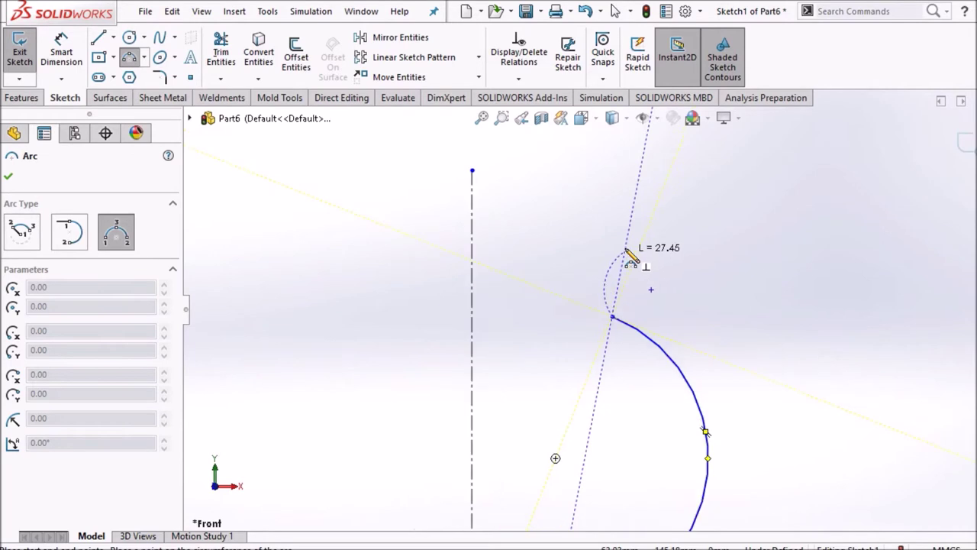
pyautogui.scroll(-1, 633, 256)
pyautogui.scroll(-2, 627, 263)
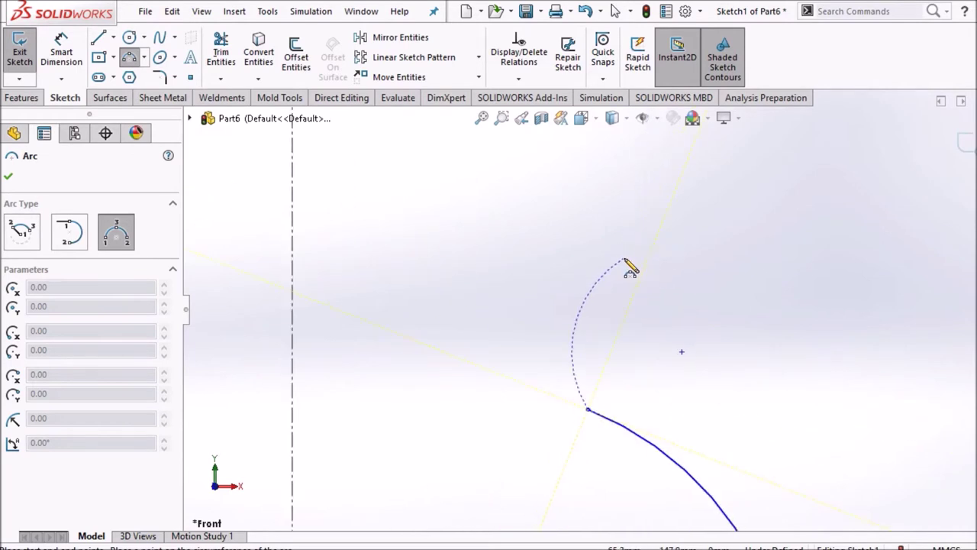
pyautogui.click(593, 264)
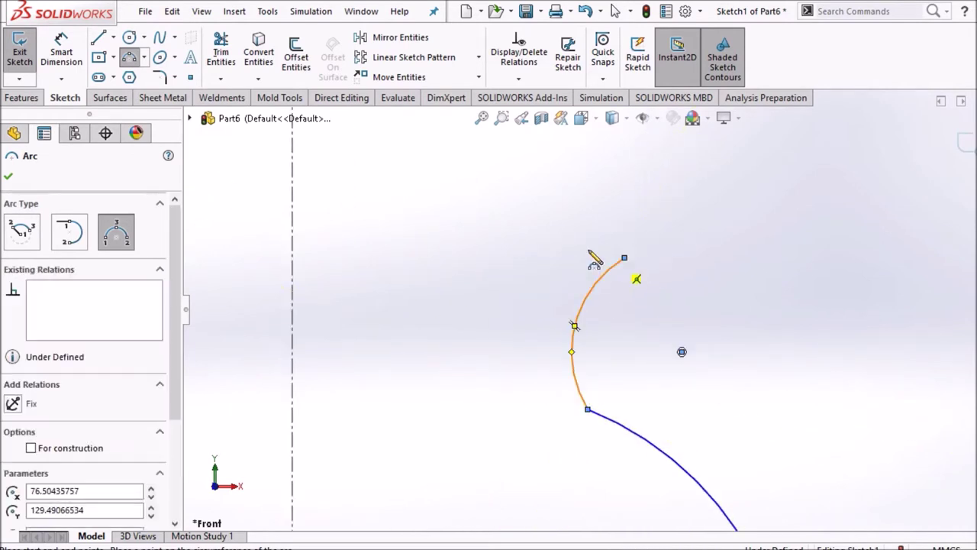
pyautogui.rightClick(561, 233)
pyautogui.click(569, 237)
pyautogui.click(113, 37)
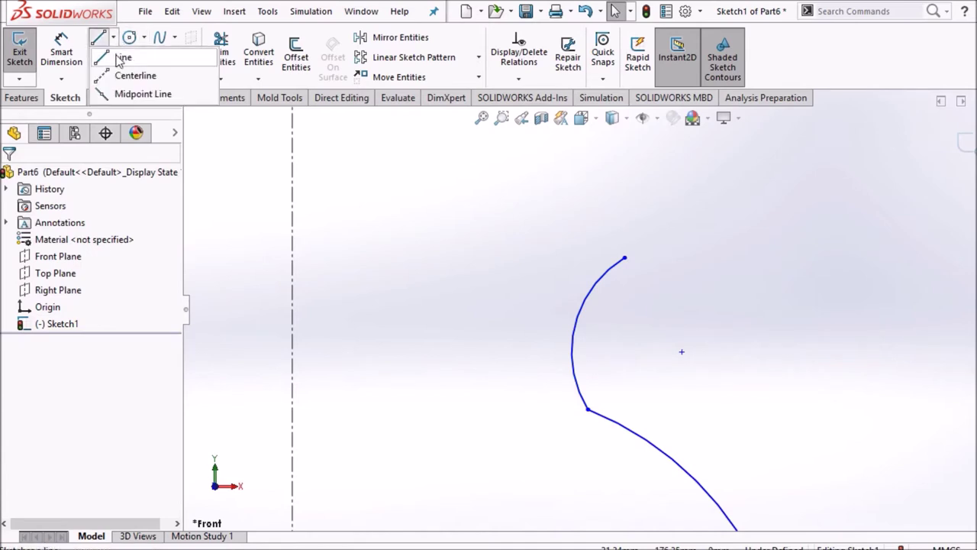
# Draw a slanted line up and outward from the upper arc's end and make the arc junction tangent.
pyautogui.click(120, 59)
pyautogui.click(626, 258)
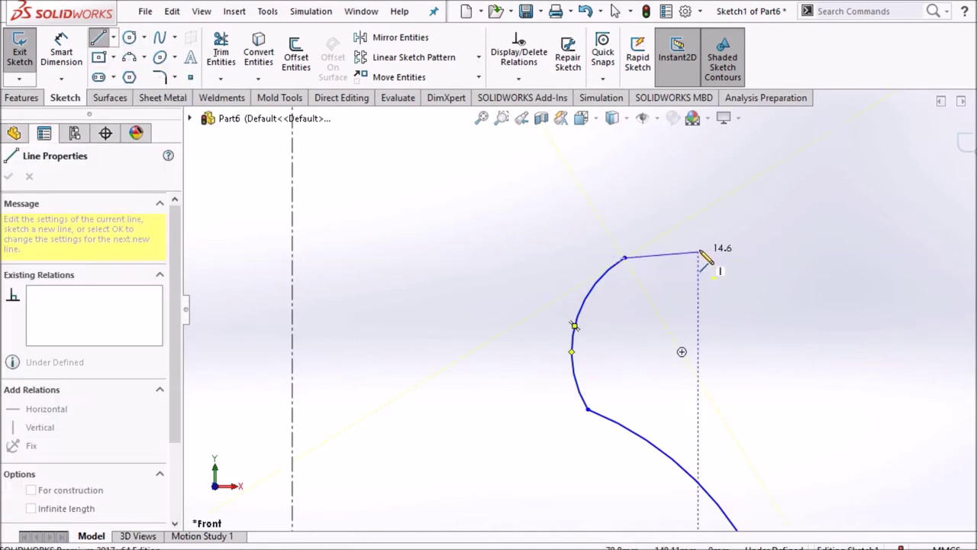
pyautogui.click(704, 173)
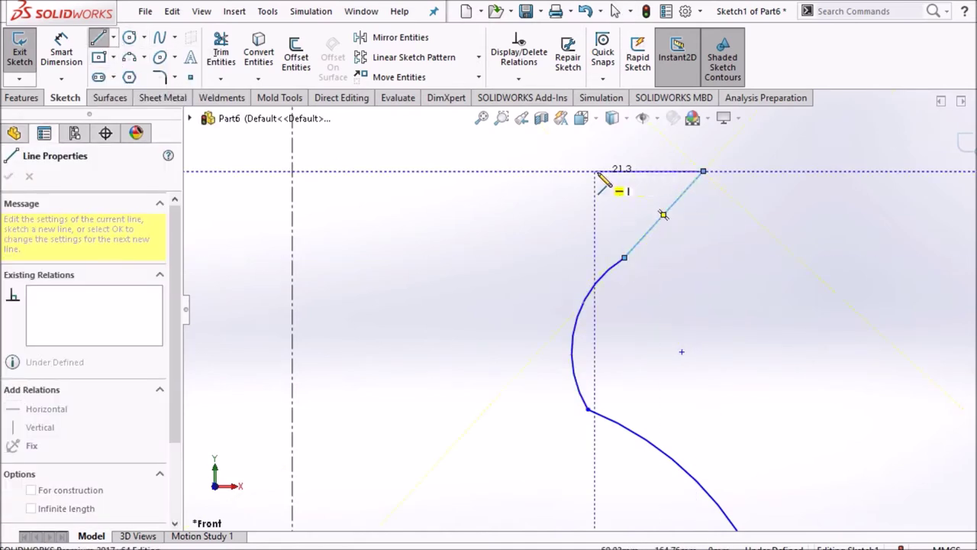
pyautogui.press('Escape')
pyautogui.scroll(4, 610, 214)
pyautogui.scroll(-2, 608, 347)
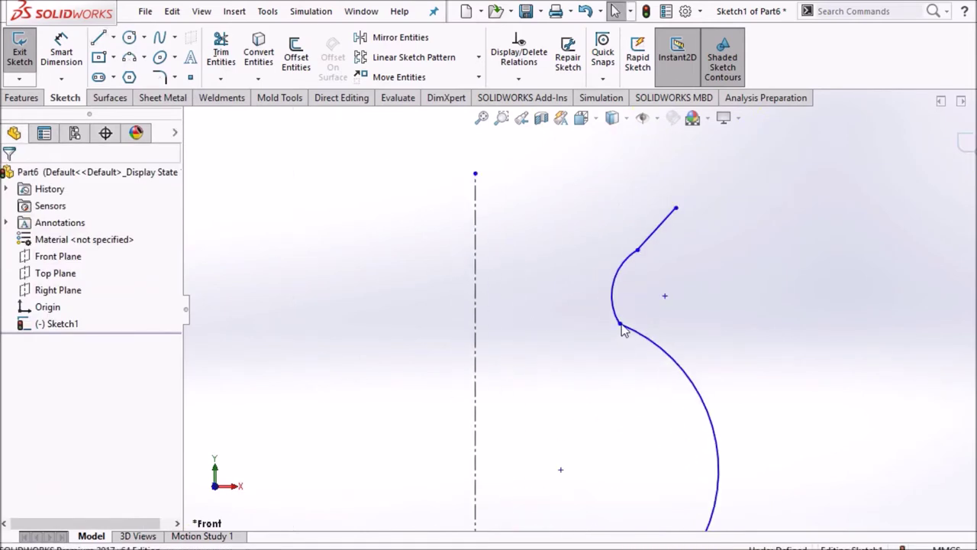
pyautogui.click(621, 325)
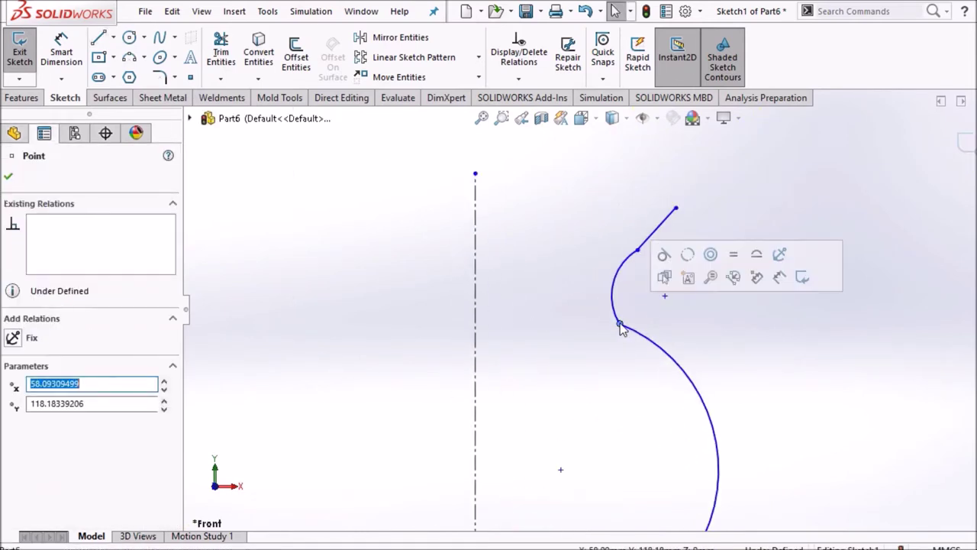
pyautogui.click(665, 255)
pyautogui.click(609, 270)
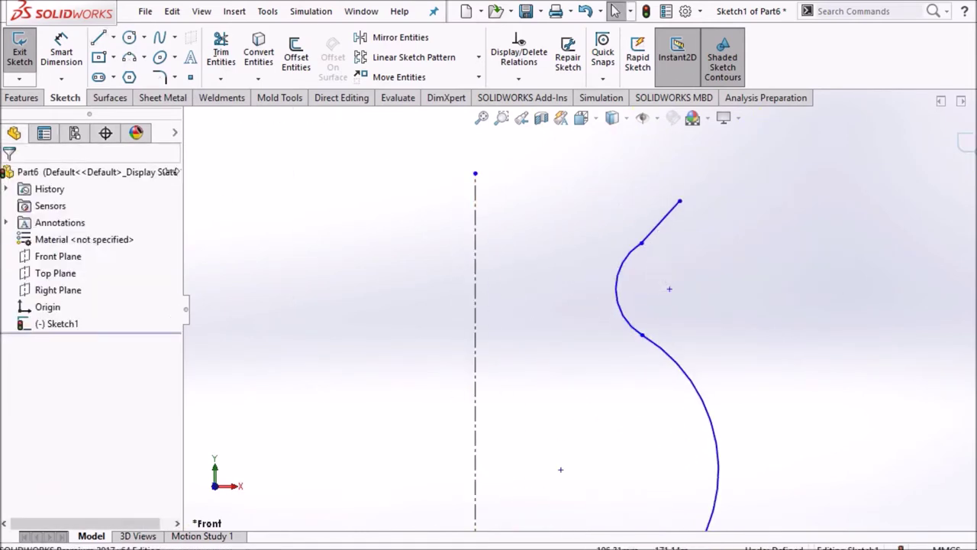
# Dimension the top line's end 308 mm above the base centerline.
pyautogui.click(61, 48)
pyautogui.click(680, 201)
pyautogui.scroll(2, 720, 316)
pyautogui.scroll(1, 759, 509)
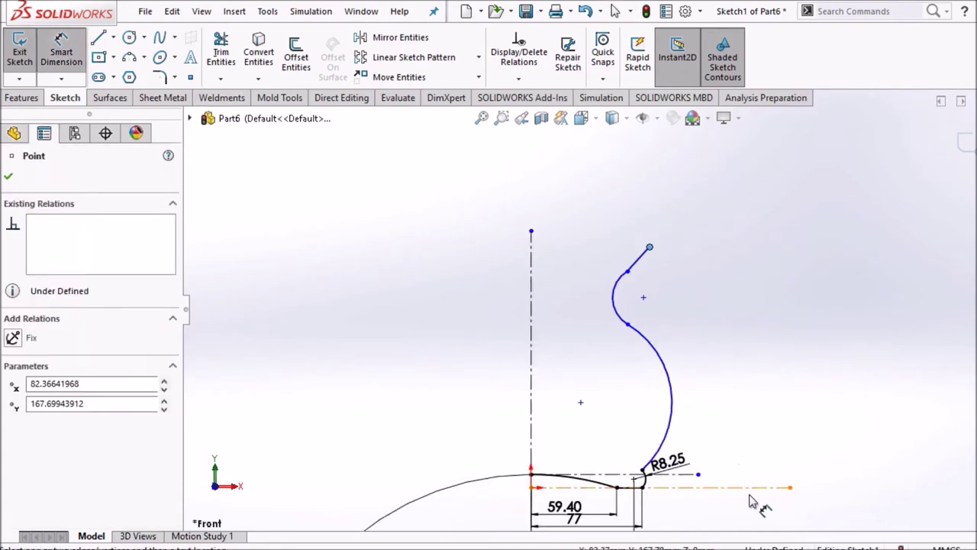
pyautogui.click(771, 487)
pyautogui.click(765, 454)
pyautogui.write('308')
pyautogui.press('Return')
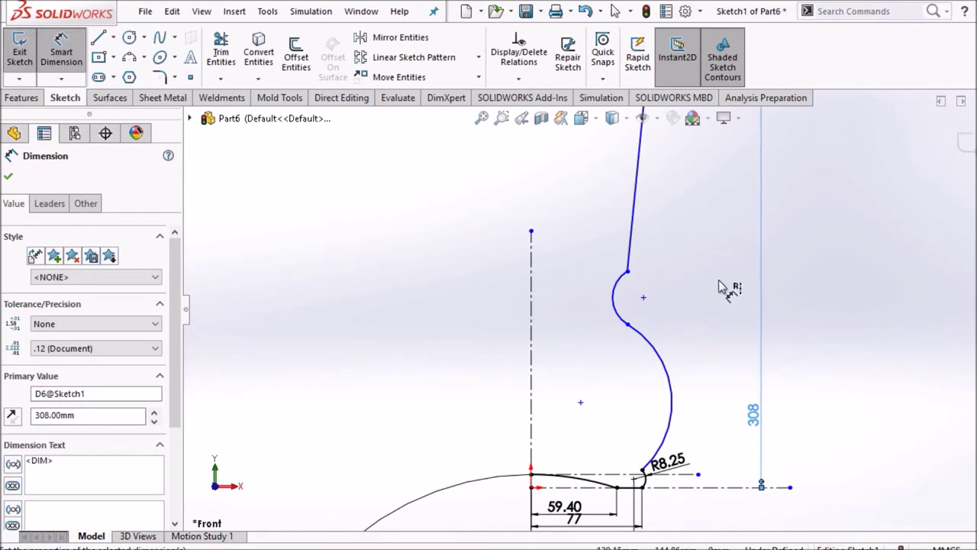
pyautogui.rightClick(705, 253)
pyautogui.click(741, 299)
# Extend the vertical centerline and drag the arc junctions to form a straight vertical neck.
pyautogui.scroll(3, 600, 292)
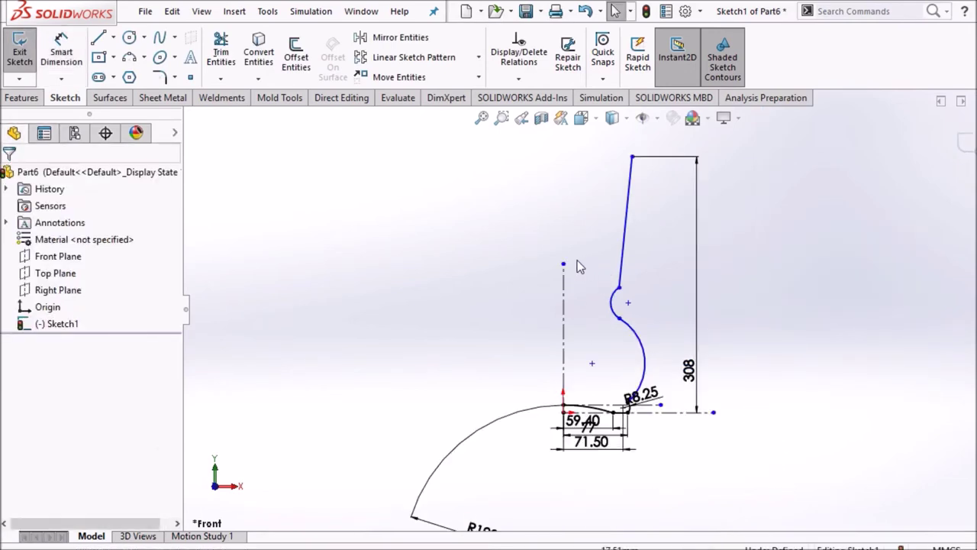
pyautogui.moveTo(564, 265); pyautogui.dragTo(563, 156)
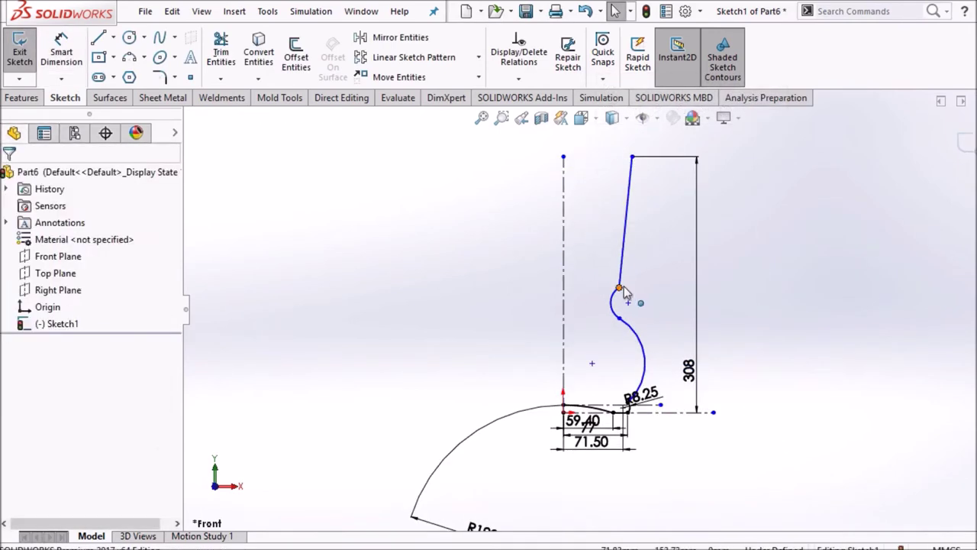
pyautogui.moveTo(619, 289); pyautogui.dragTo(630, 200)
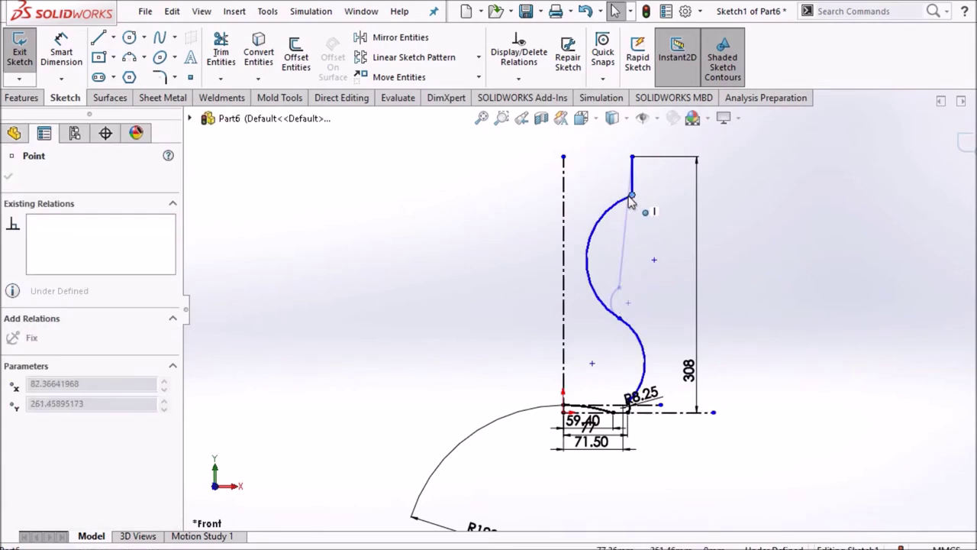
pyautogui.moveTo(621, 324); pyautogui.dragTo(641, 272)
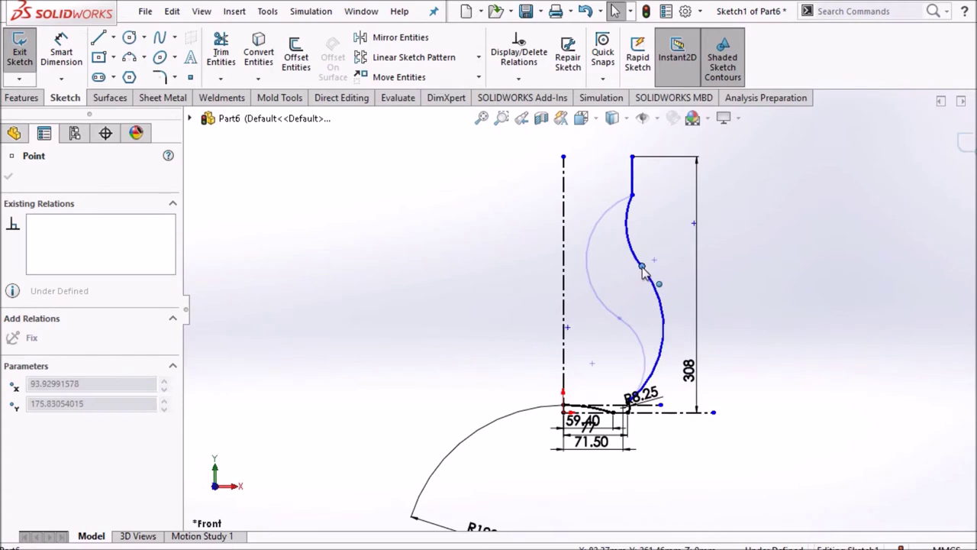
pyautogui.click(586, 176)
pyautogui.scroll(-3, 613, 219)
pyautogui.scroll(-3, 639, 323)
# Dimension the profile's top point 71.5 from the centerline.
pyautogui.click(61, 51)
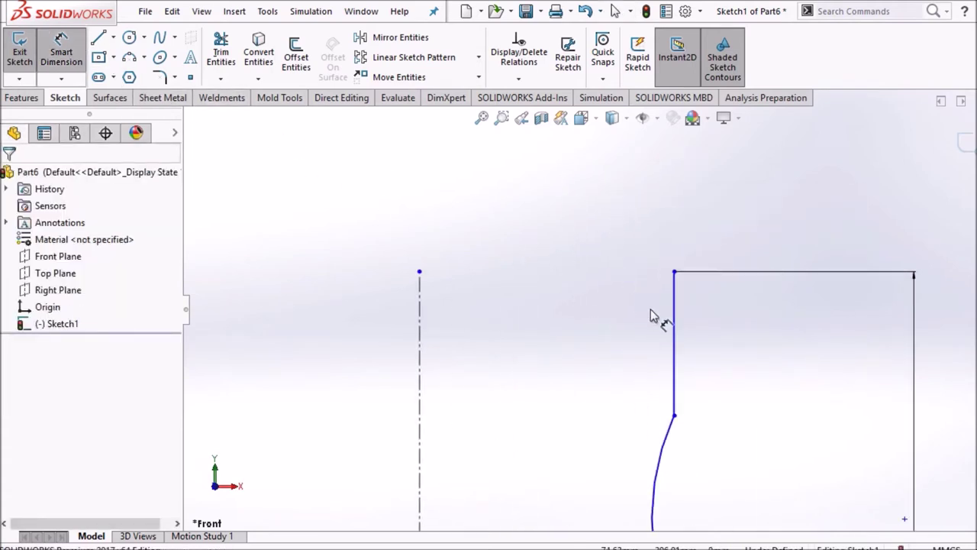
pyautogui.click(674, 271)
pyautogui.click(420, 287)
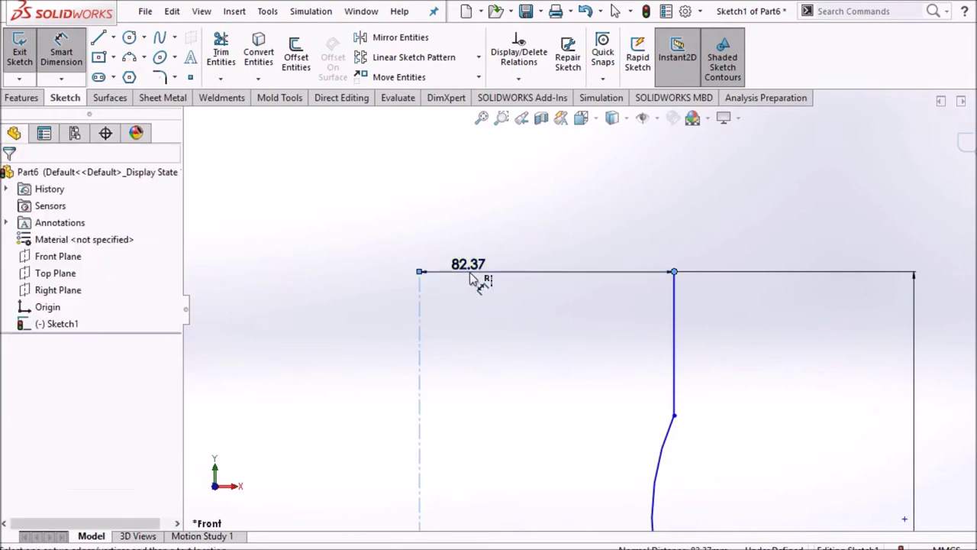
pyautogui.click(469, 279)
pyautogui.write('71.5')
pyautogui.press('Return')
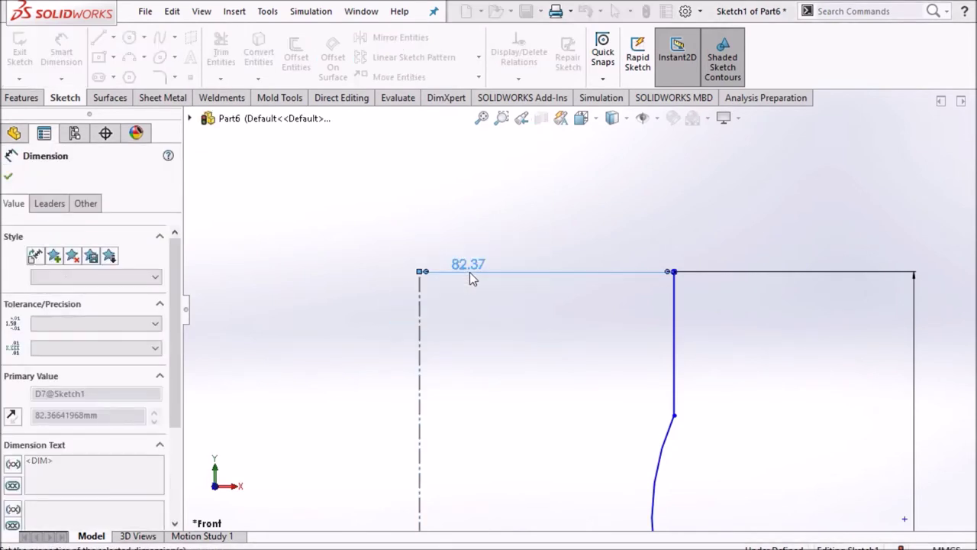
pyautogui.click(504, 369)
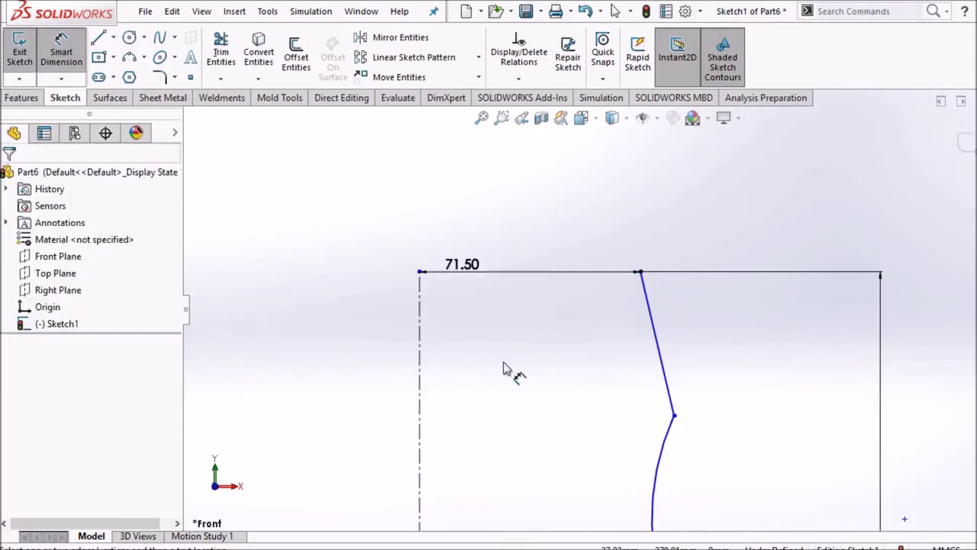
# Set the lower spline points' horizontal offsets from the centerline to 55 and 59.4.
pyautogui.click(674, 416)
pyautogui.click(422, 401)
pyautogui.click(460, 400)
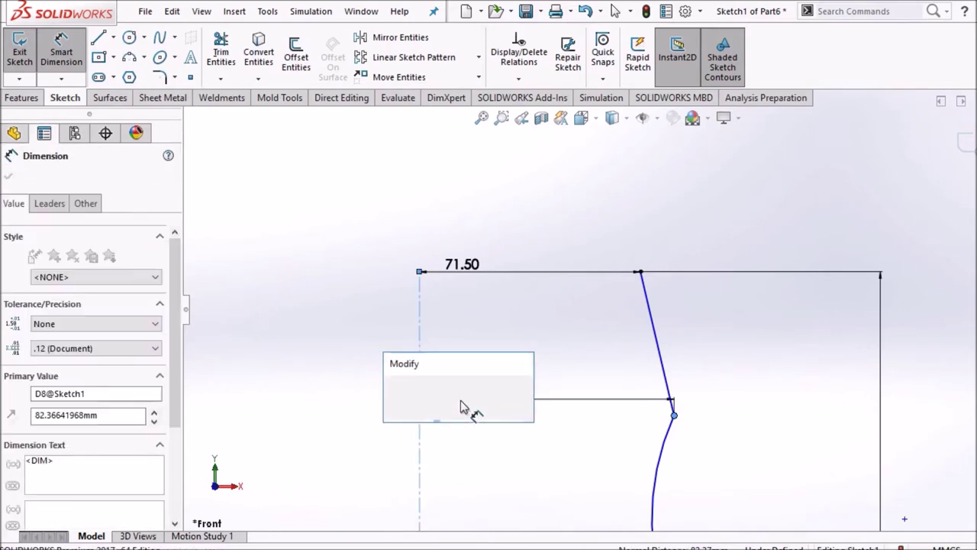
pyautogui.write('55')
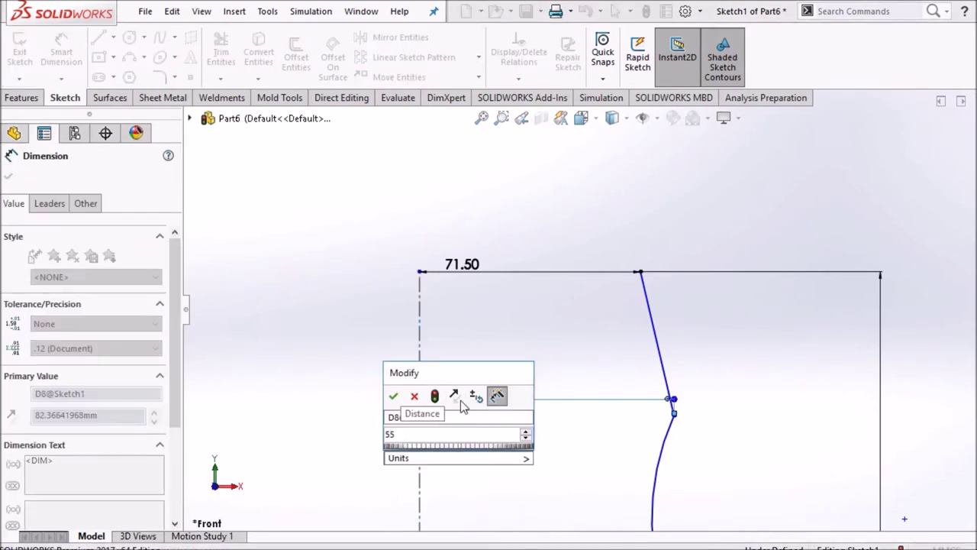
pyautogui.press('Return')
pyautogui.scroll(-3, 535, 397)
pyautogui.scroll(1, 607, 475)
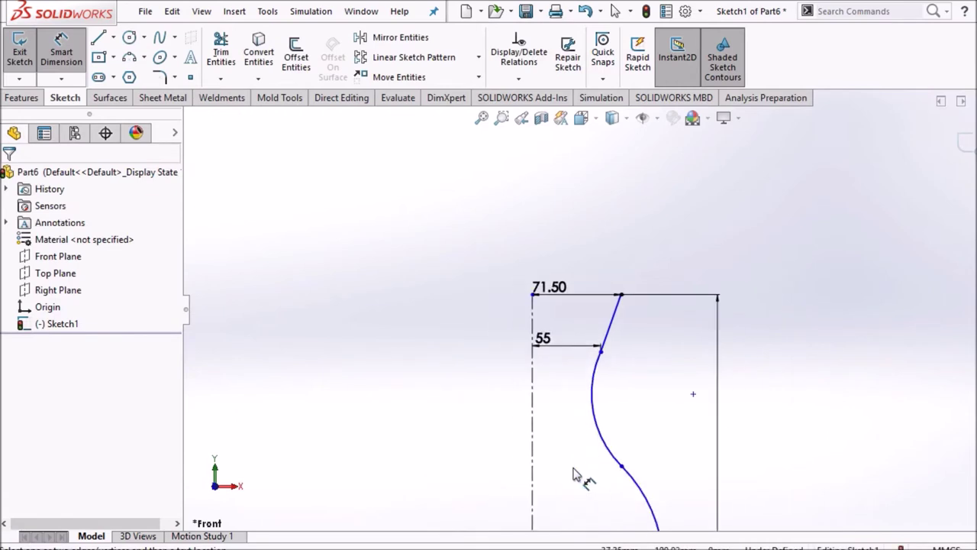
pyautogui.click(622, 466)
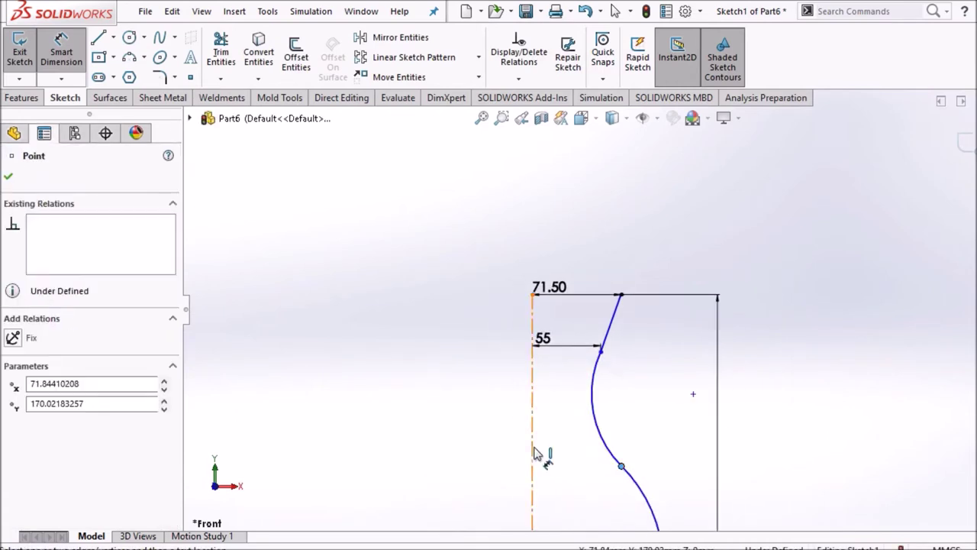
pyautogui.click(535, 453)
pyautogui.click(556, 458)
pyautogui.write('59.4')
pyautogui.press('Return')
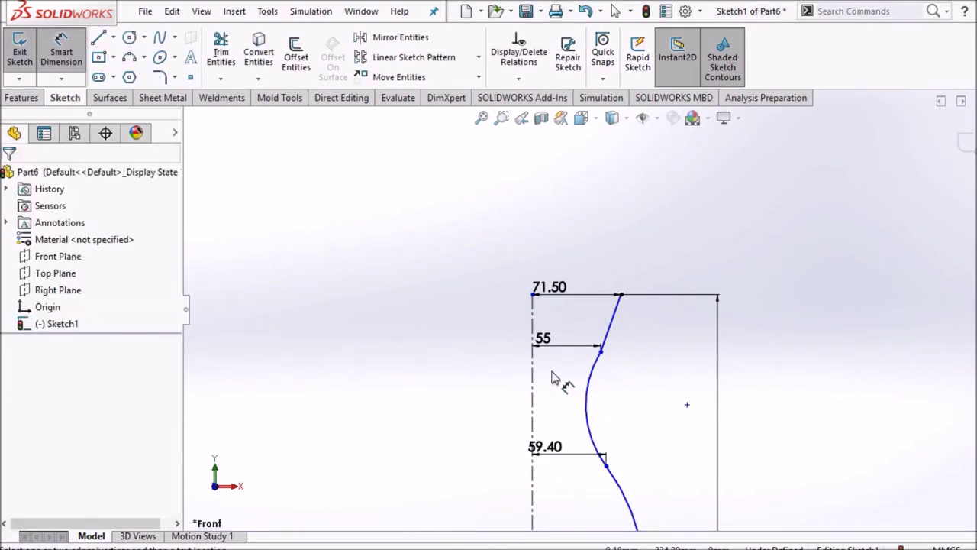
# Add the 22 and 55 vertical spacings between the spline points.
pyautogui.click(622, 295)
pyautogui.click(601, 350)
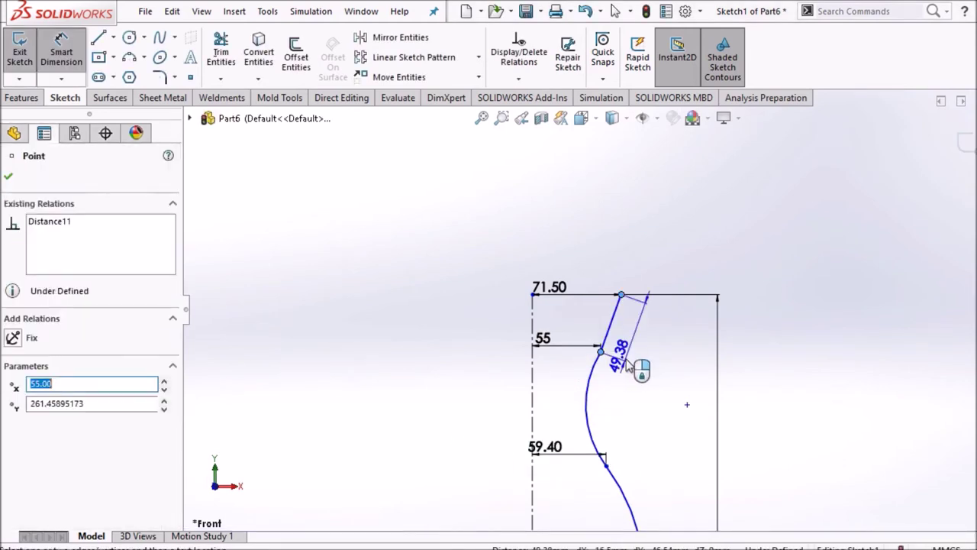
pyautogui.click(650, 348)
pyautogui.write('22')
pyautogui.press('Return')
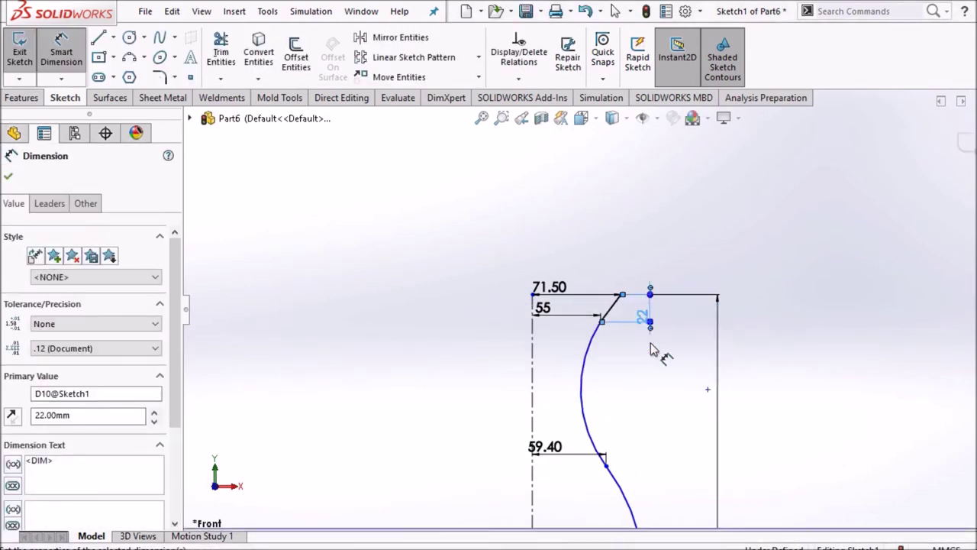
pyautogui.click(606, 467)
pyautogui.click(602, 322)
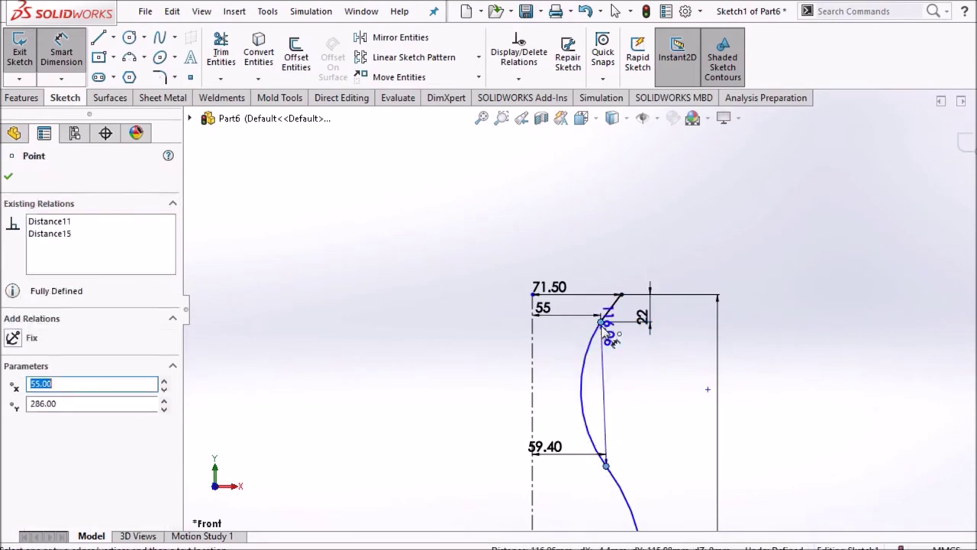
pyautogui.click(641, 366)
pyautogui.write('55')
pyautogui.press('Return')
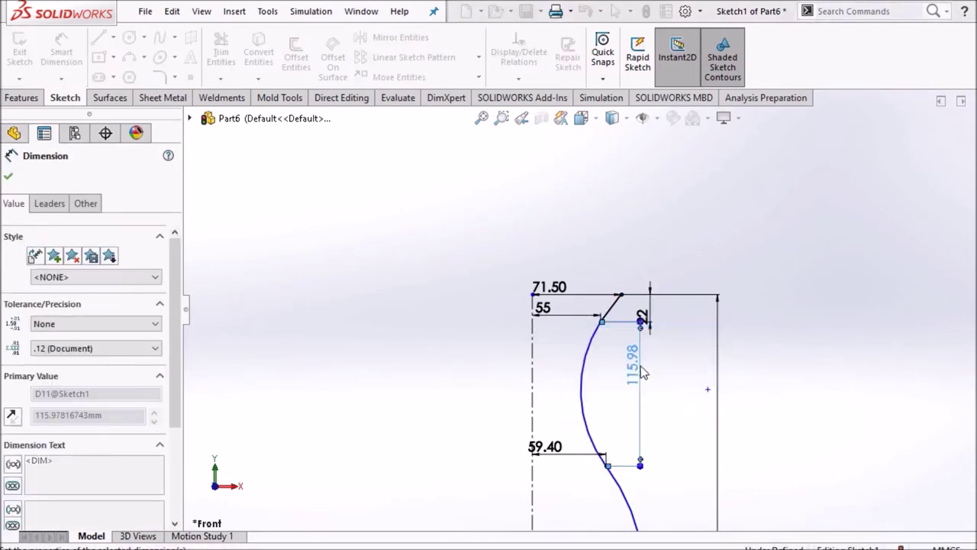
# Give the body arc an R242 radius and release the dimension tool.
pyautogui.scroll(2, 655, 465)
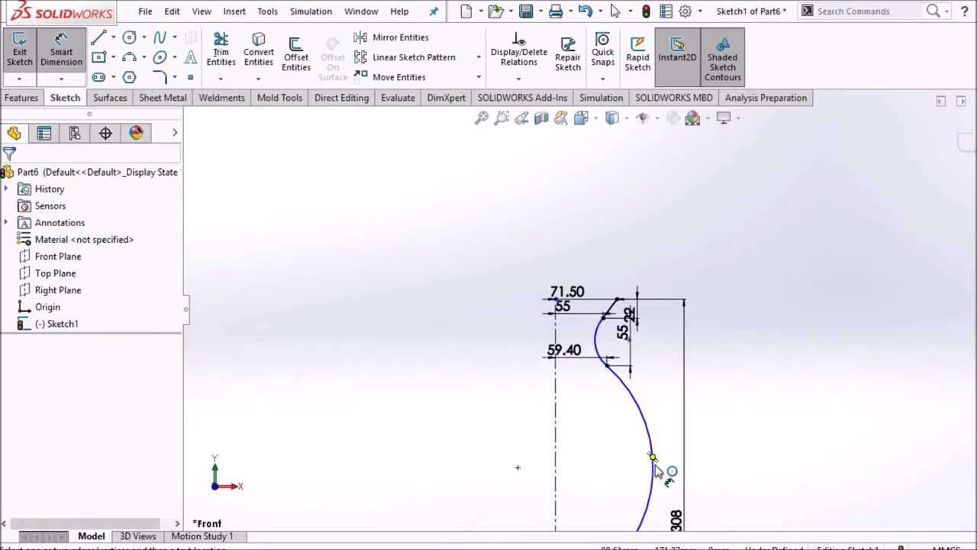
pyautogui.click(653, 440)
pyautogui.click(607, 439)
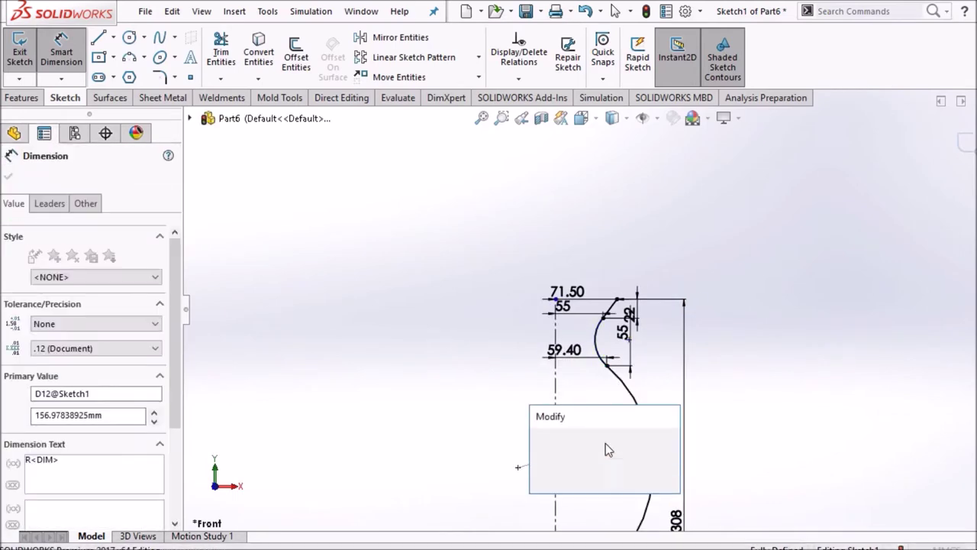
pyautogui.write('242')
pyautogui.press('Return')
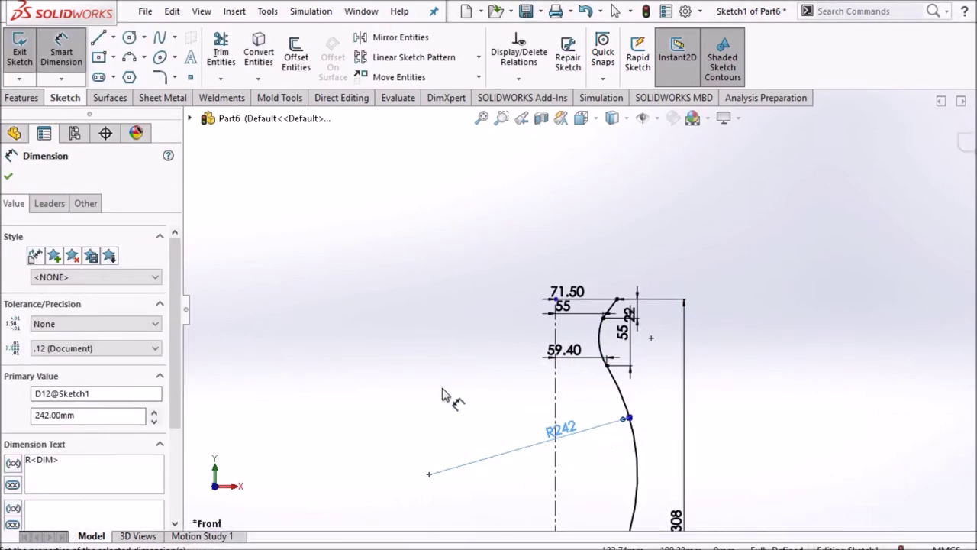
pyautogui.rightClick(411, 368)
pyautogui.click(416, 412)
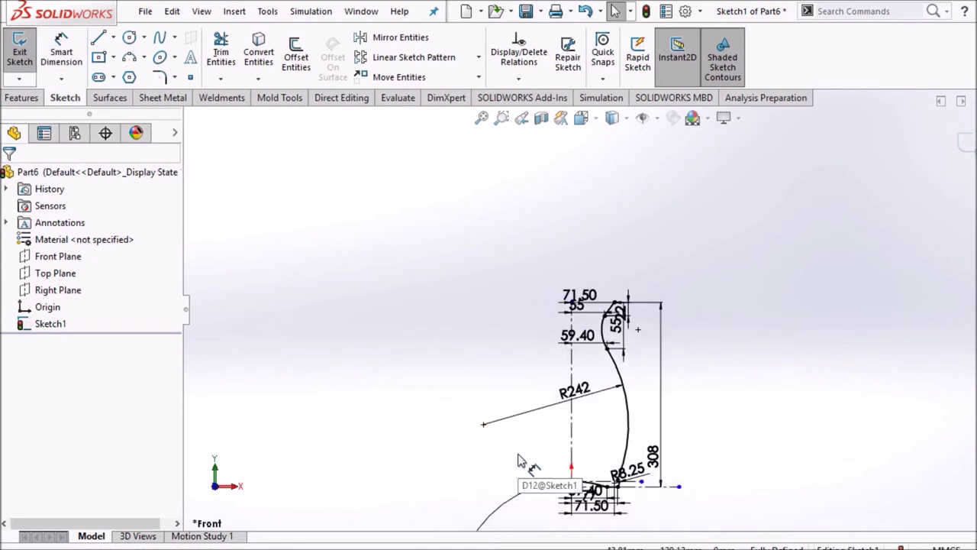
pyautogui.scroll(-2, 518, 459)
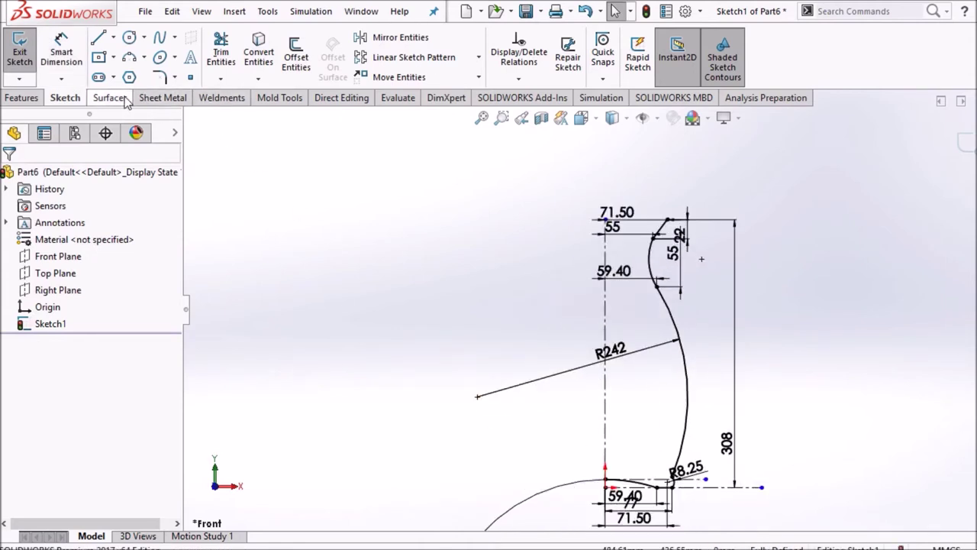
# Revolve the profile 360° about the centerline as a surface.
pyautogui.click(110, 98)
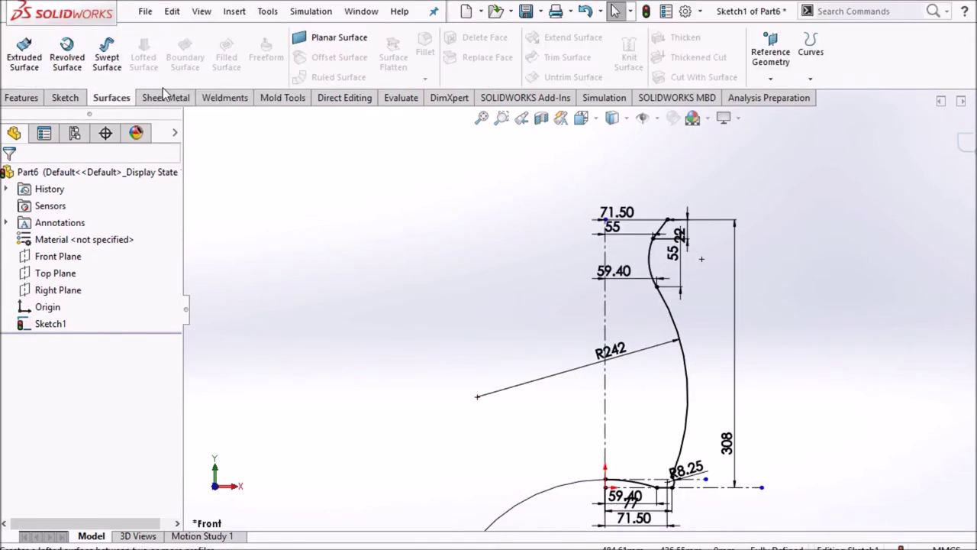
pyautogui.click(67, 53)
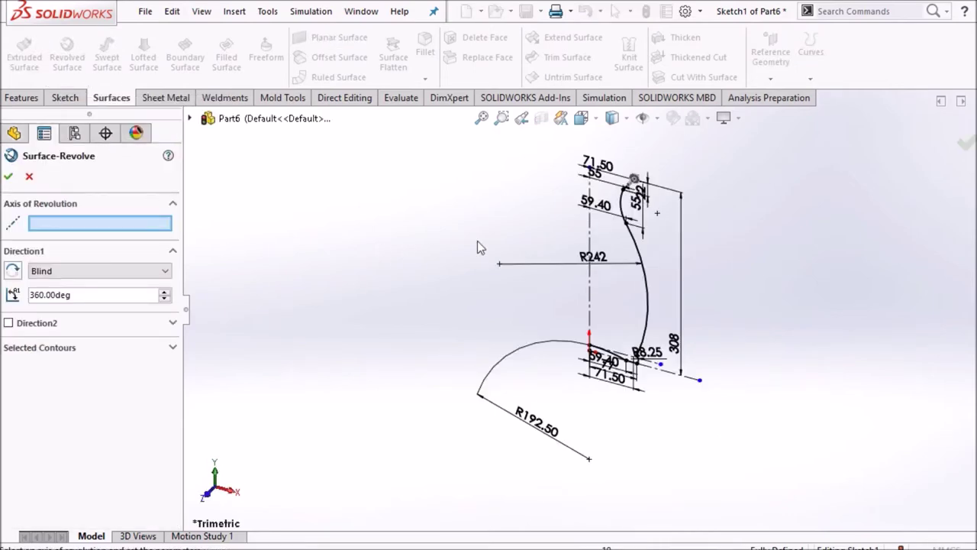
pyautogui.click(589, 239)
pyautogui.click(7, 177)
# Switch to Front view and select the Front Plane.
pyautogui.hotkey('ctrl', 'space')
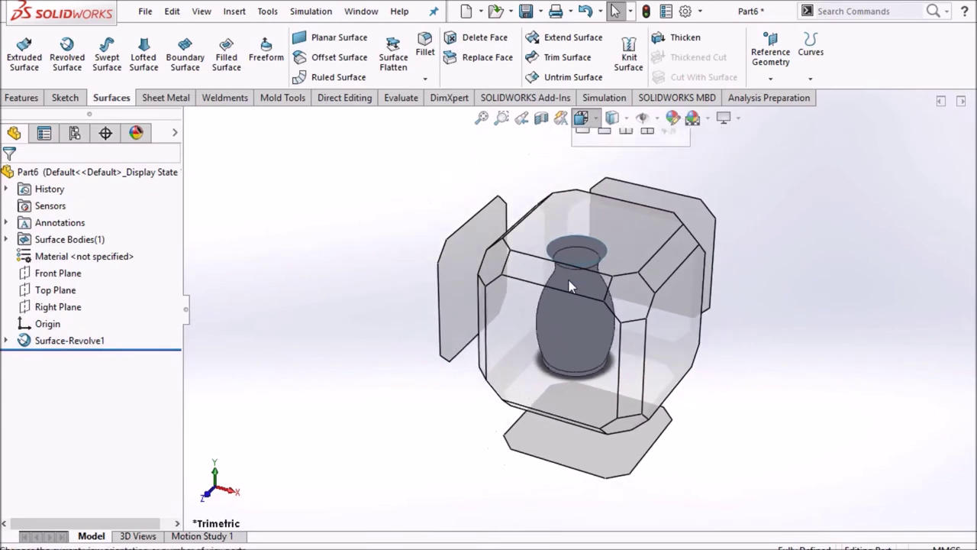
pyautogui.click(569, 268)
pyautogui.click(69, 277)
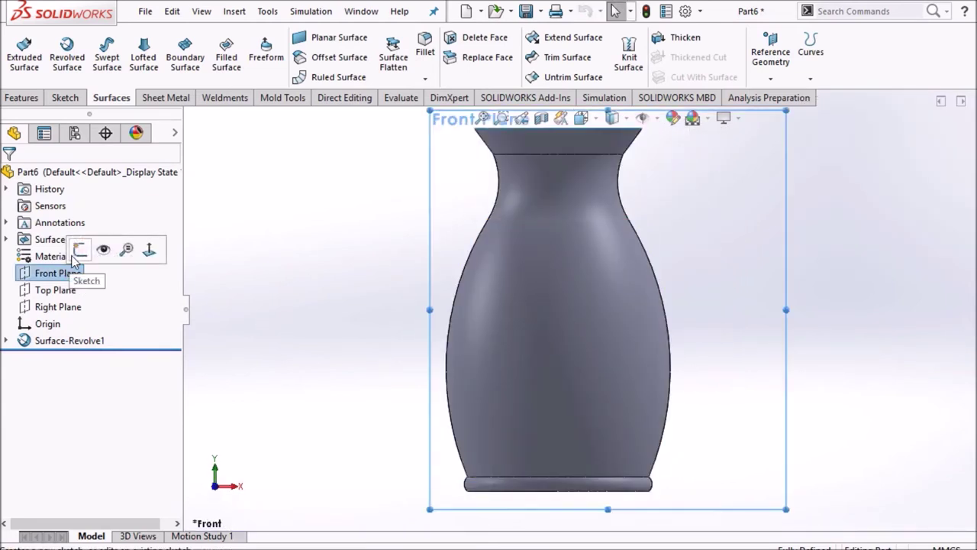
# Sketch on the Front Plane a vertical centerline up from the vase's origin.
pyautogui.click(76, 253)
pyautogui.click(114, 38)
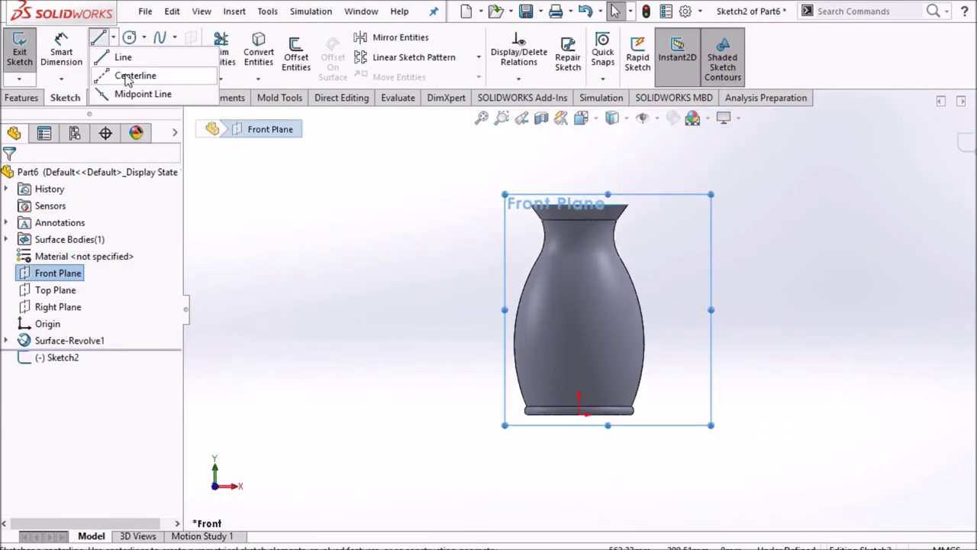
pyautogui.click(135, 75)
pyautogui.click(579, 413)
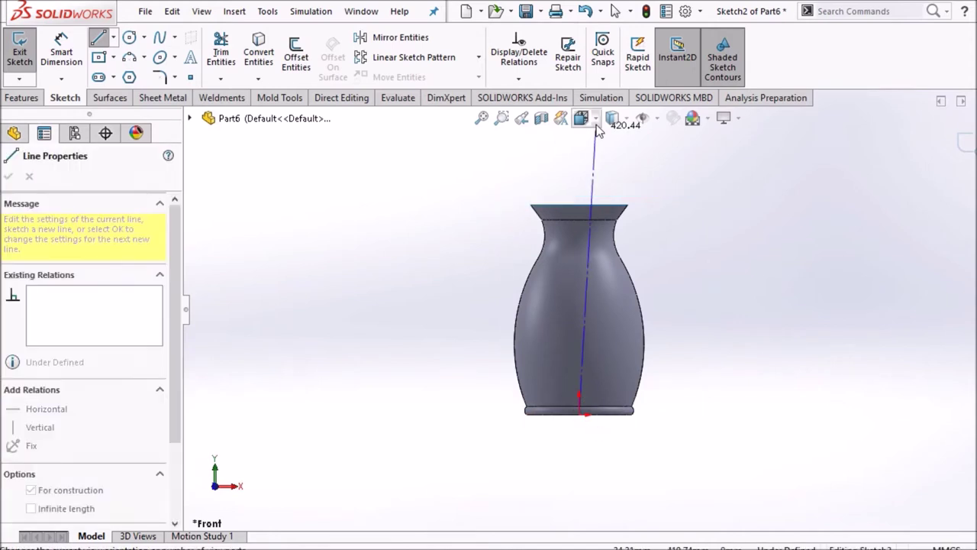
pyautogui.click(579, 150)
pyautogui.rightClick(524, 131)
pyautogui.click(556, 173)
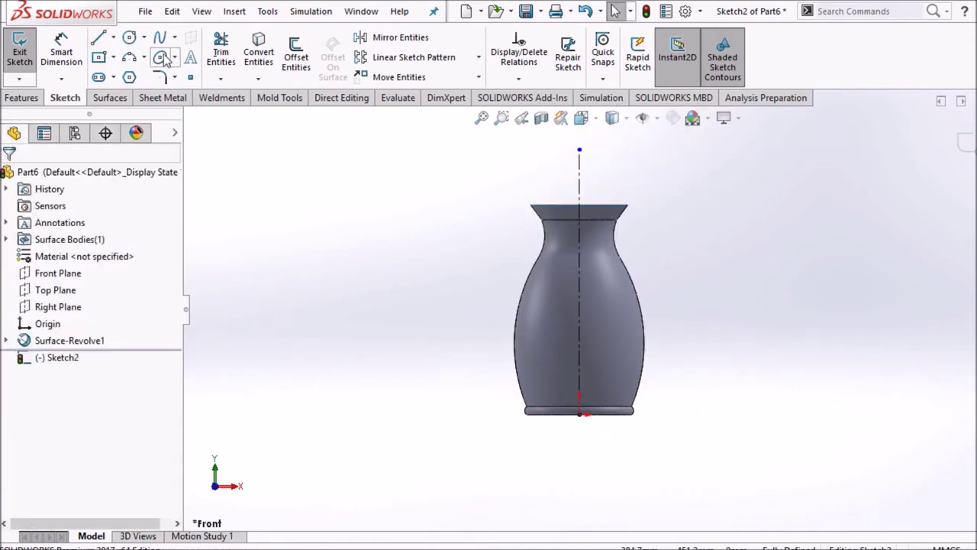
# Draw three connected lines jutting out from the axis on the vase's right side.
pyautogui.click(114, 38)
pyautogui.click(122, 54)
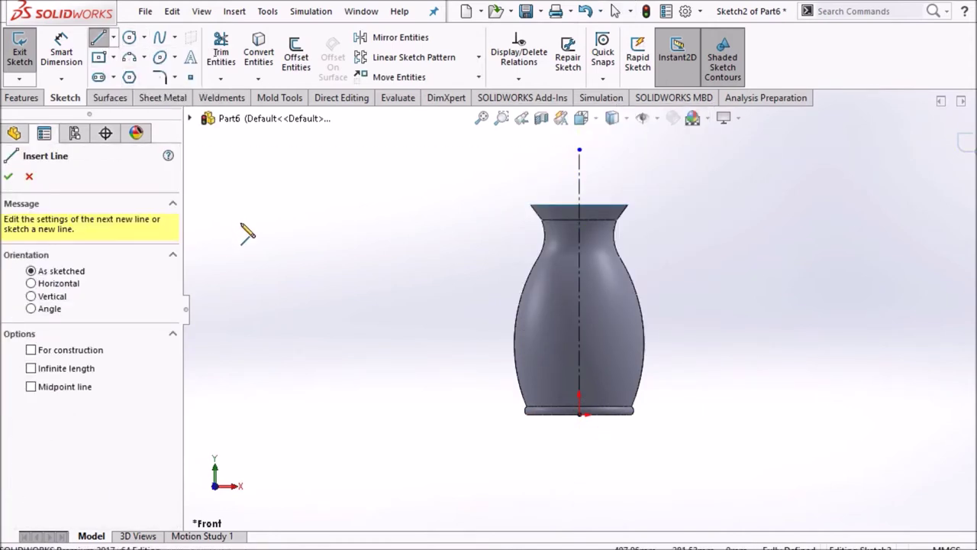
pyautogui.click(580, 298)
pyautogui.click(670, 245)
pyautogui.click(704, 304)
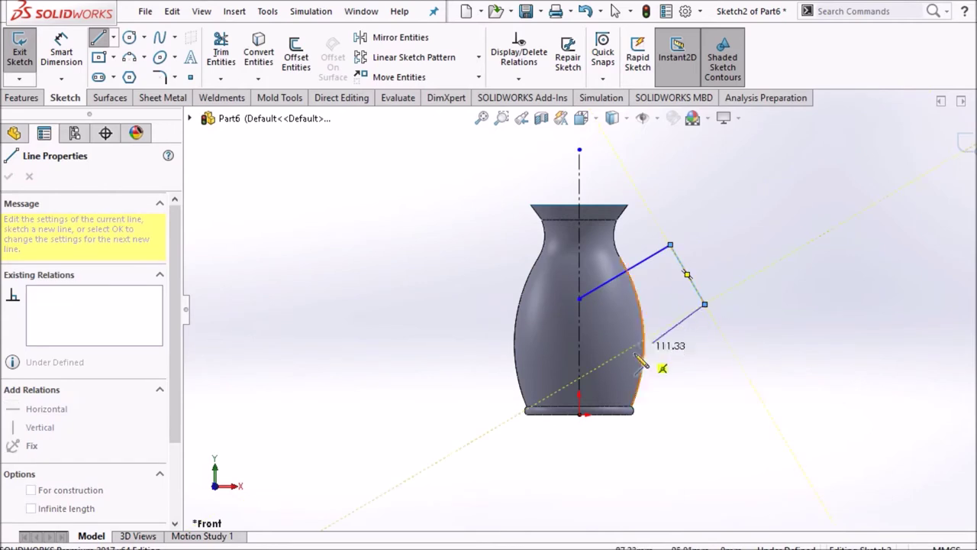
pyautogui.click(601, 365)
pyautogui.rightClick(483, 294)
pyautogui.click(519, 309)
# Start an angle dimension on the upper inclined line.
pyautogui.click(61, 54)
pyautogui.scroll(-2, 622, 283)
pyautogui.scroll(-1, 623, 283)
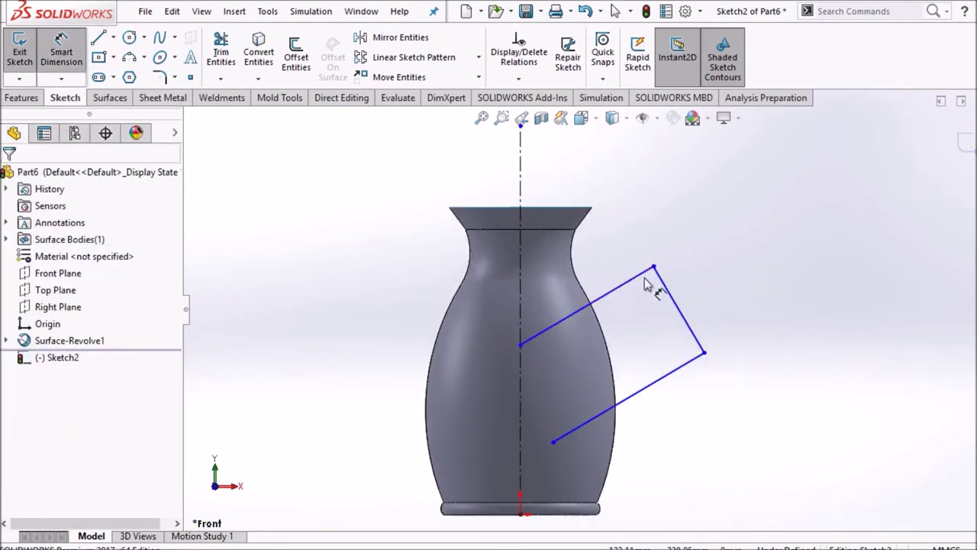
pyautogui.click(611, 292)
# Set the upper line's angle to the centerline at 70°.
pyautogui.click(520, 281)
pyautogui.click(537, 285)
pyautogui.write('70')
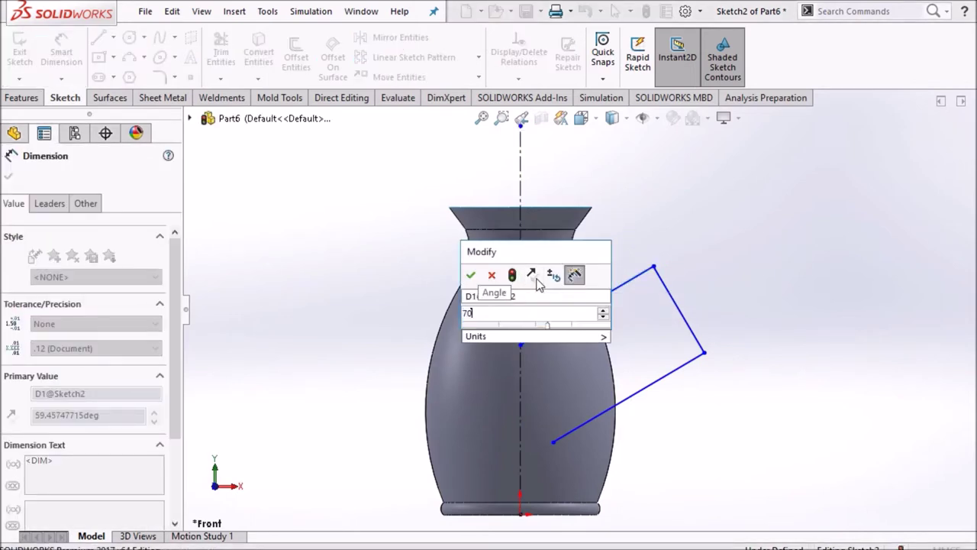
pyautogui.press('Return')
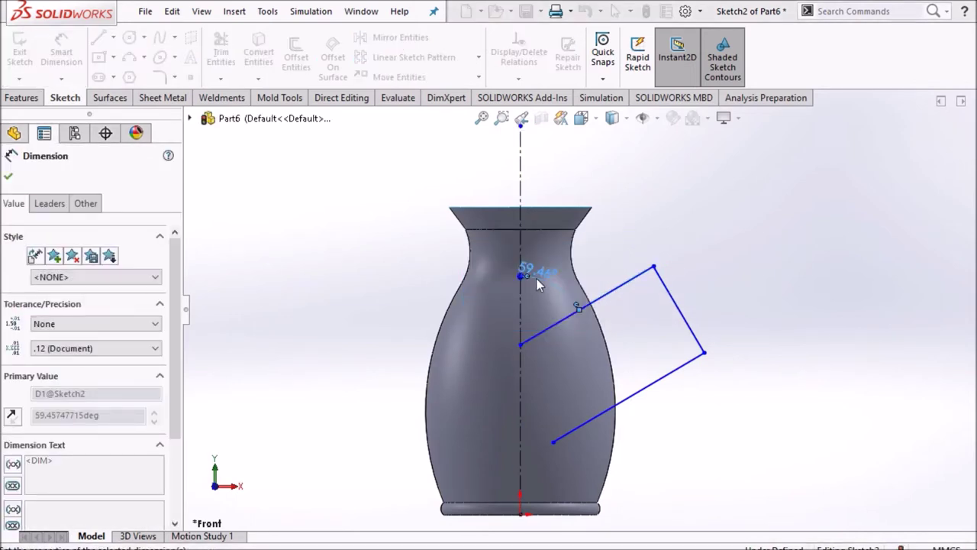
pyautogui.press('Escape')
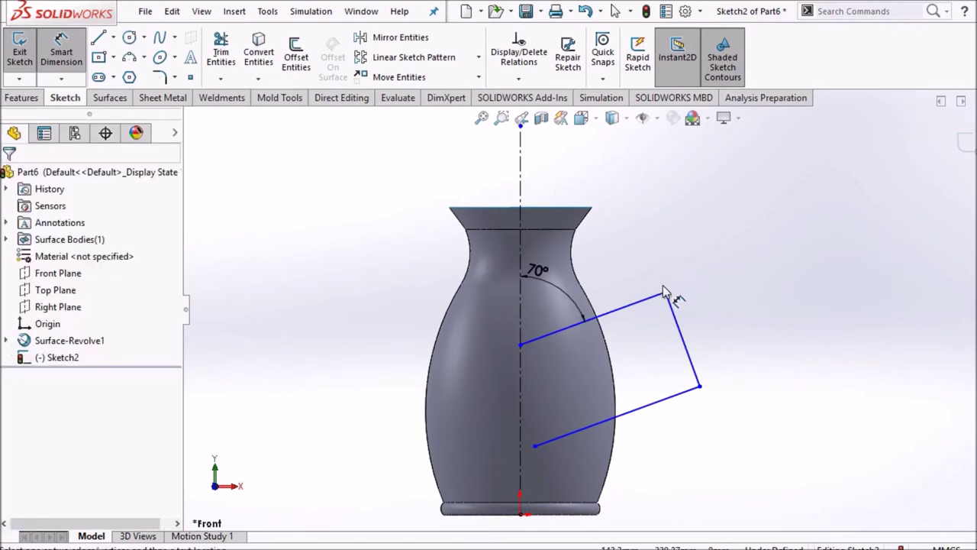
# Dimension the outer corner 110 from the axis and the outer side 132 long.
pyautogui.click(666, 293)
pyautogui.click(521, 263)
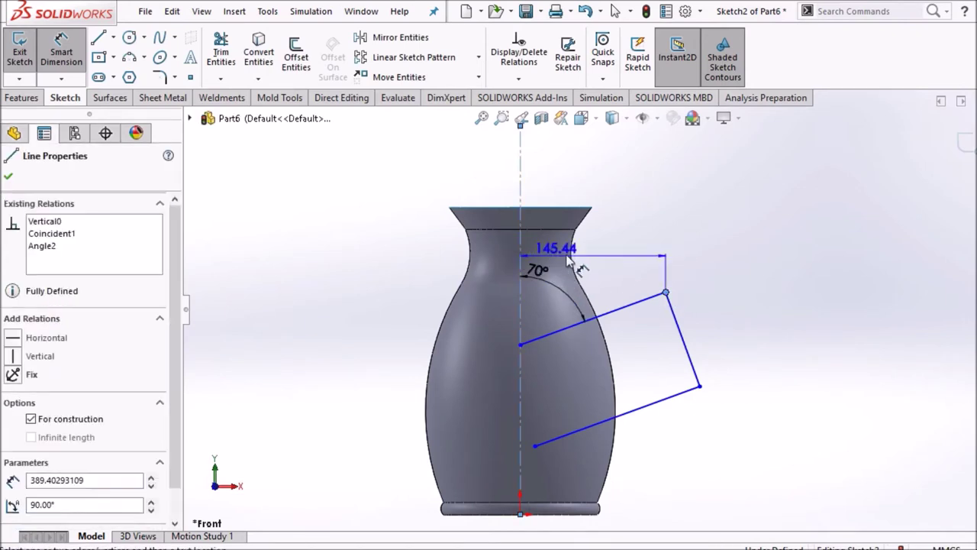
pyautogui.click(577, 264)
pyautogui.write('110')
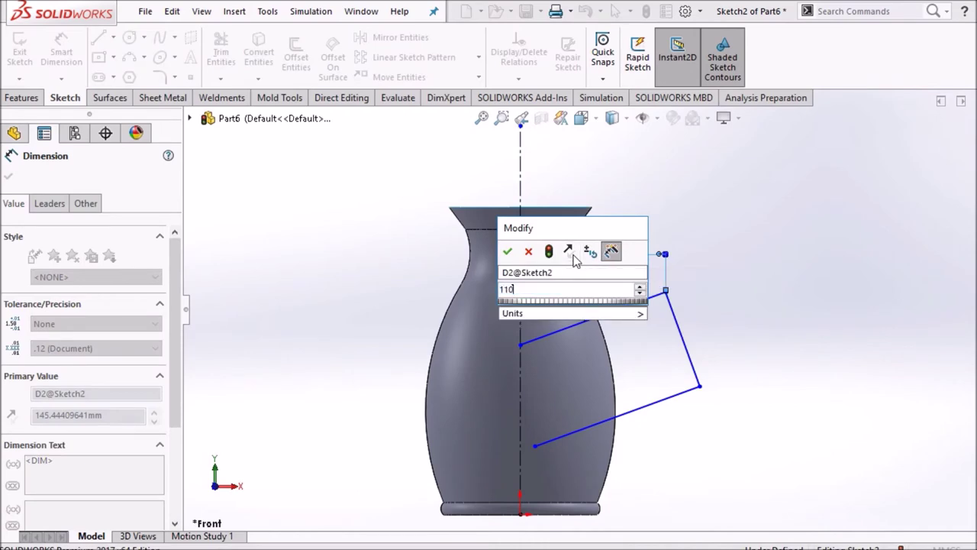
pyautogui.press('Return')
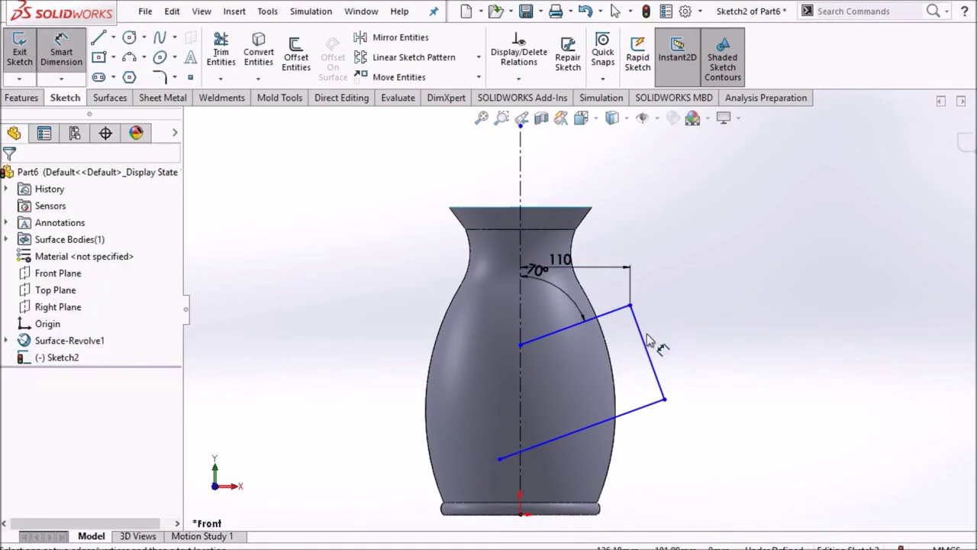
pyautogui.click(651, 345)
pyautogui.click(682, 284)
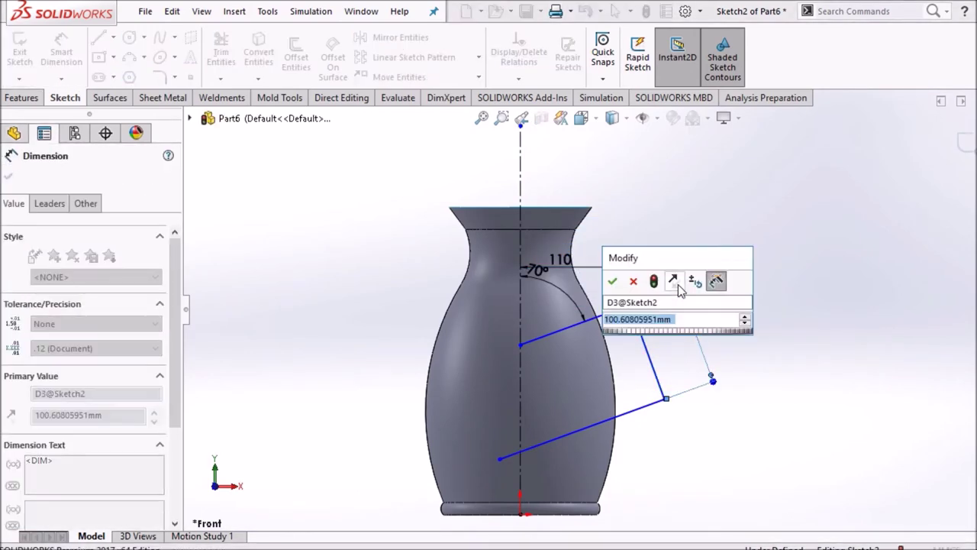
pyautogui.write('132')
pyautogui.press('Return')
# Drag the lower endpoint to tilt the handle path.
pyautogui.rightClick(740, 228)
pyautogui.click(783, 281)
pyautogui.moveTo(512, 487)
pyautogui.mouseDown()
pyautogui.moveTo(537, 464)
pyautogui.moveTo(535, 439)
pyautogui.mouseUp()
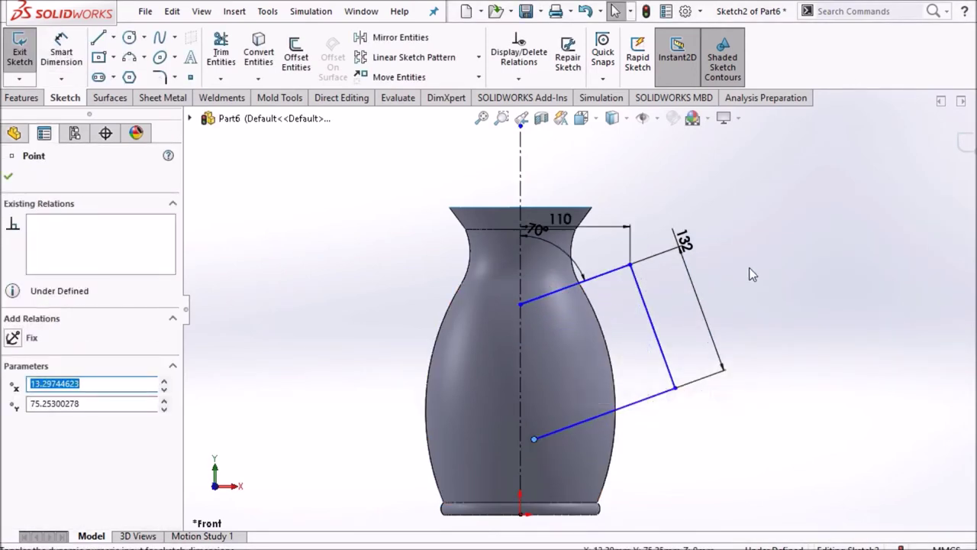
pyautogui.click(749, 267)
# Dimension the upper corner 33 below the jug's rim.
pyautogui.click(61, 46)
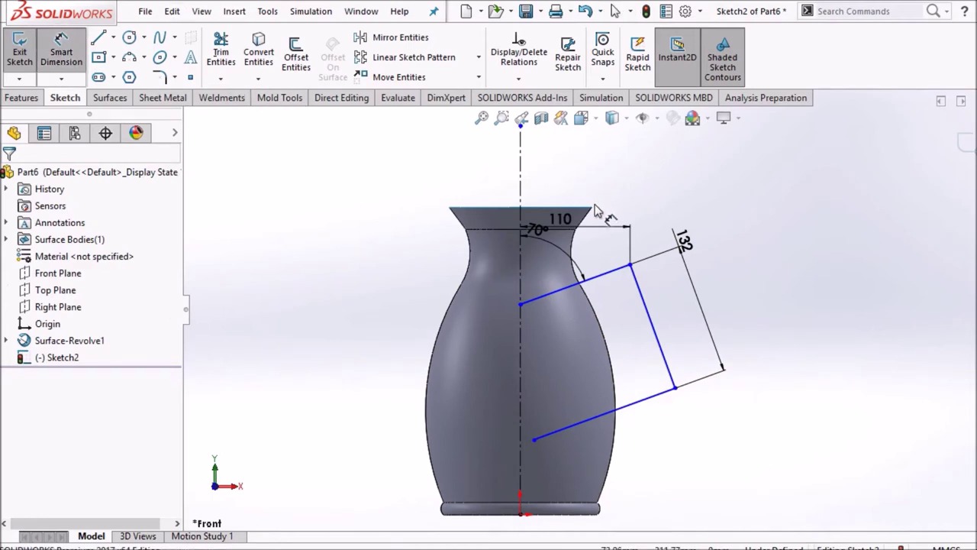
pyautogui.click(591, 208)
pyautogui.click(629, 265)
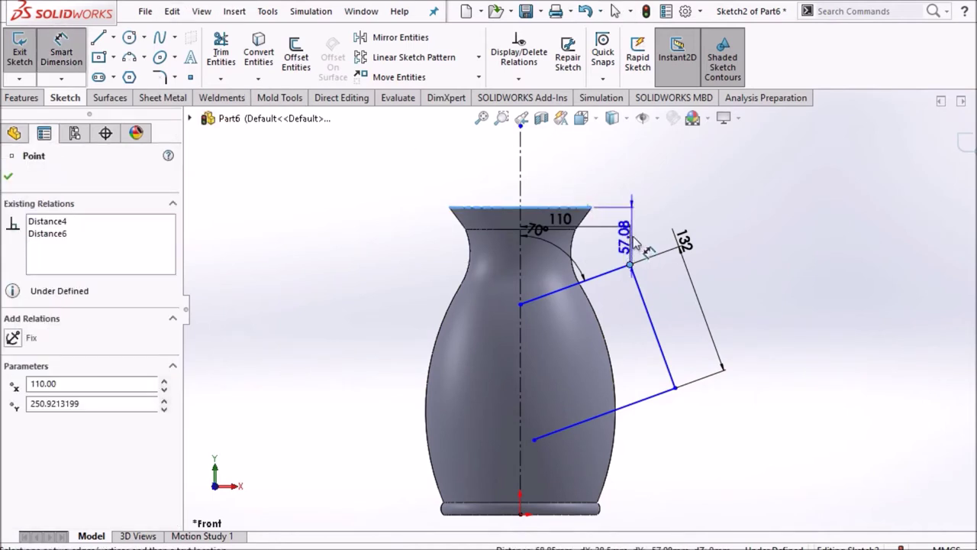
pyautogui.click(658, 221)
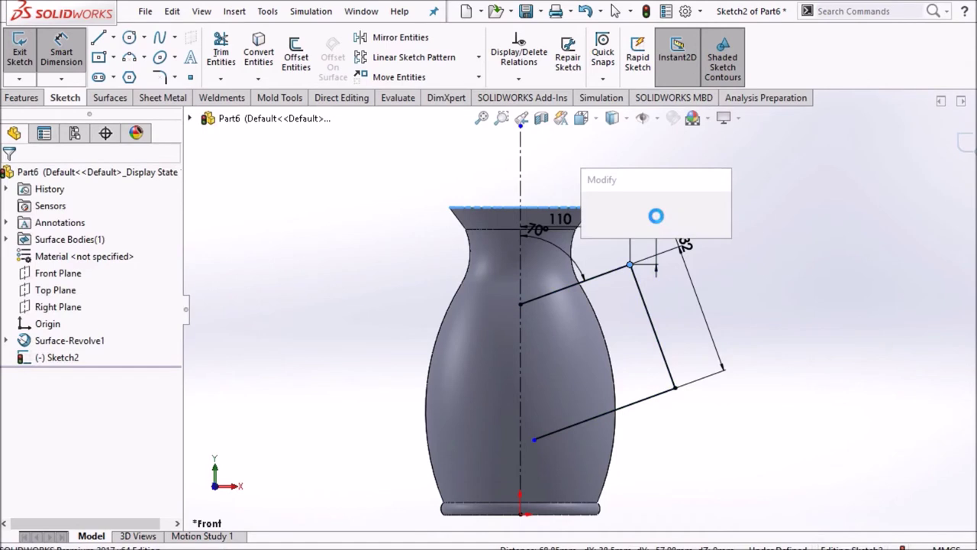
pyautogui.write('33')
pyautogui.press('Return')
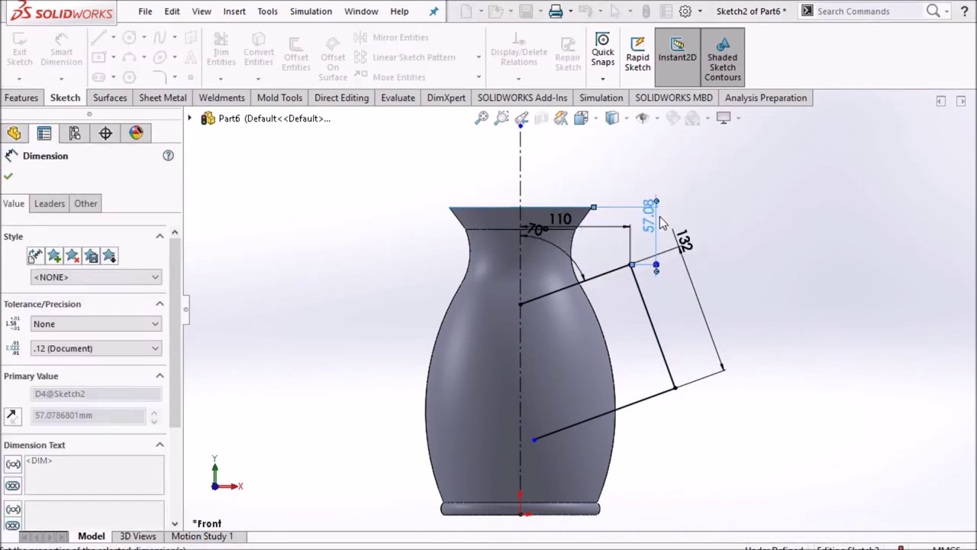
pyautogui.click(698, 181)
pyautogui.scroll(-3, 594, 216)
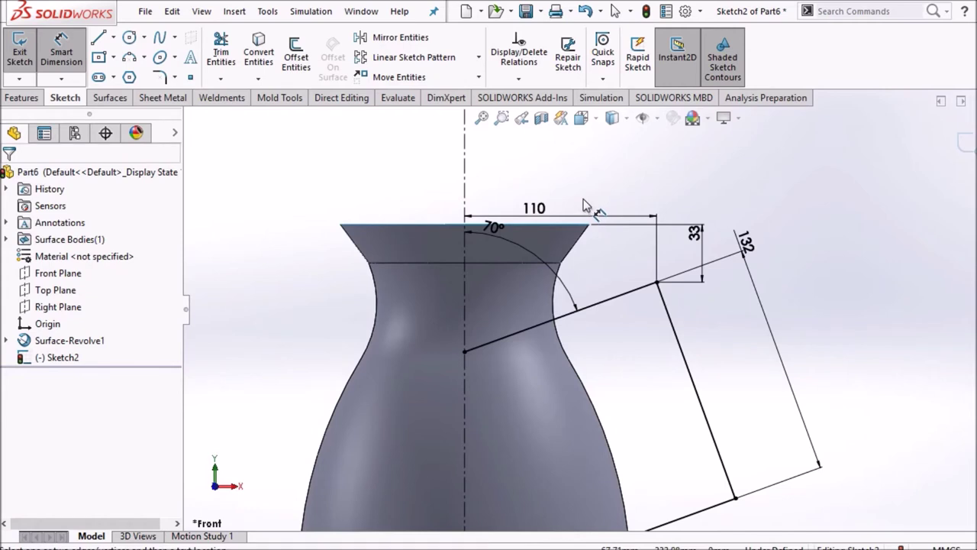
pyautogui.scroll(3, 590, 207)
pyautogui.rightClick(356, 200)
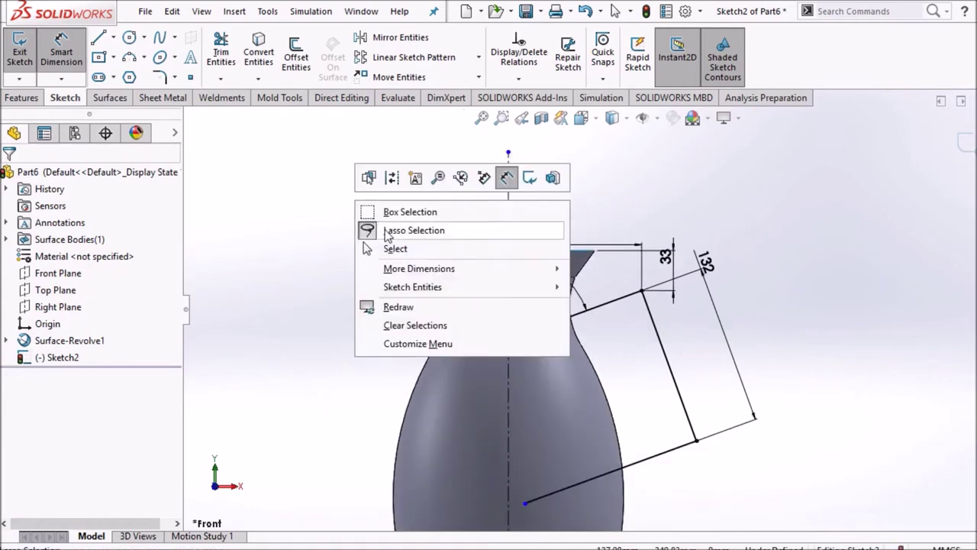
# Fillet the upper and lower outer corners of the handle path with R27.5.
pyautogui.click(397, 249)
pyautogui.click(175, 77)
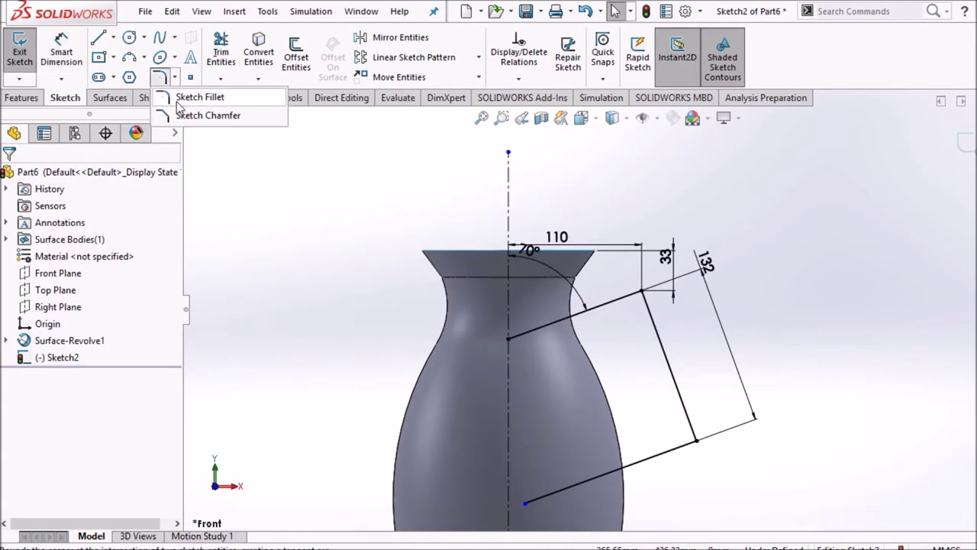
pyautogui.click(182, 97)
pyautogui.click(641, 293)
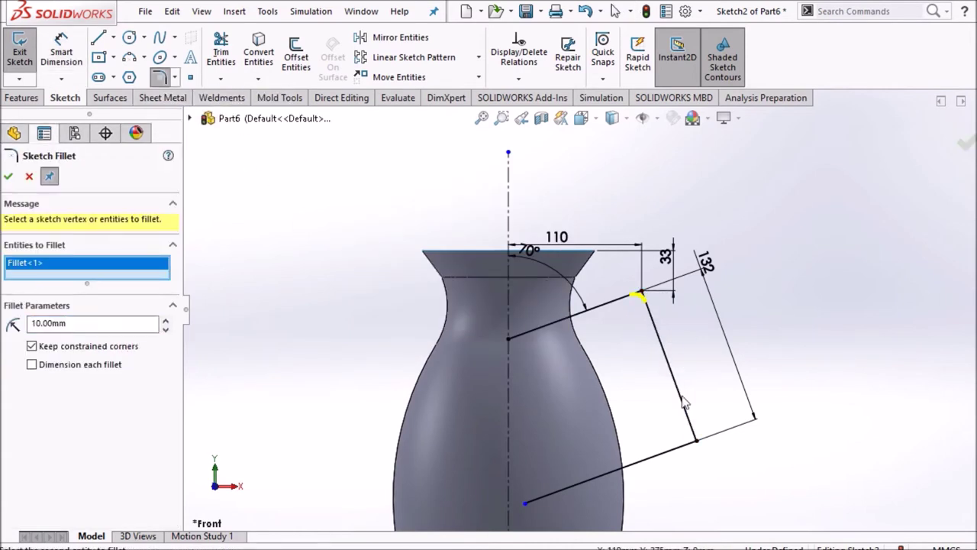
pyautogui.click(694, 442)
pyautogui.click(95, 323)
pyautogui.write('27.5')
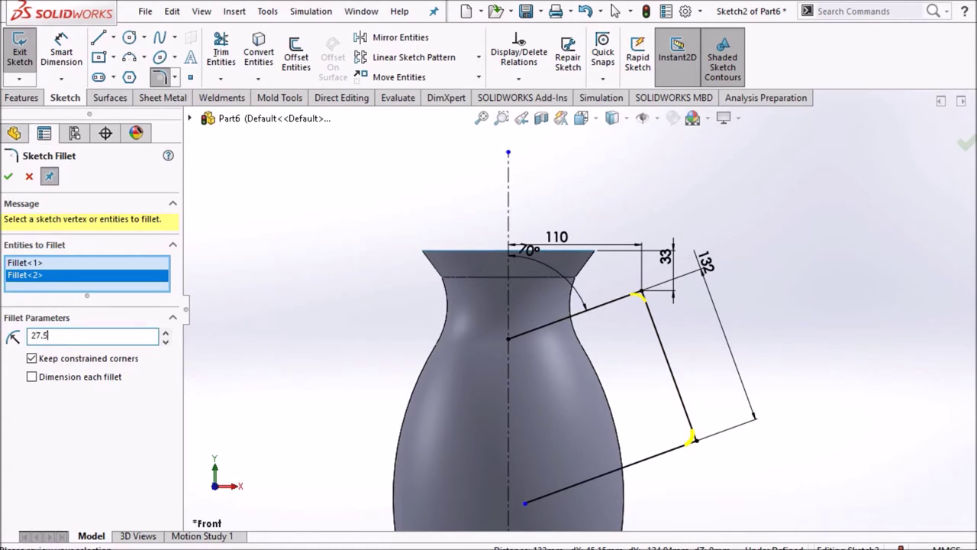
pyautogui.click(7, 176)
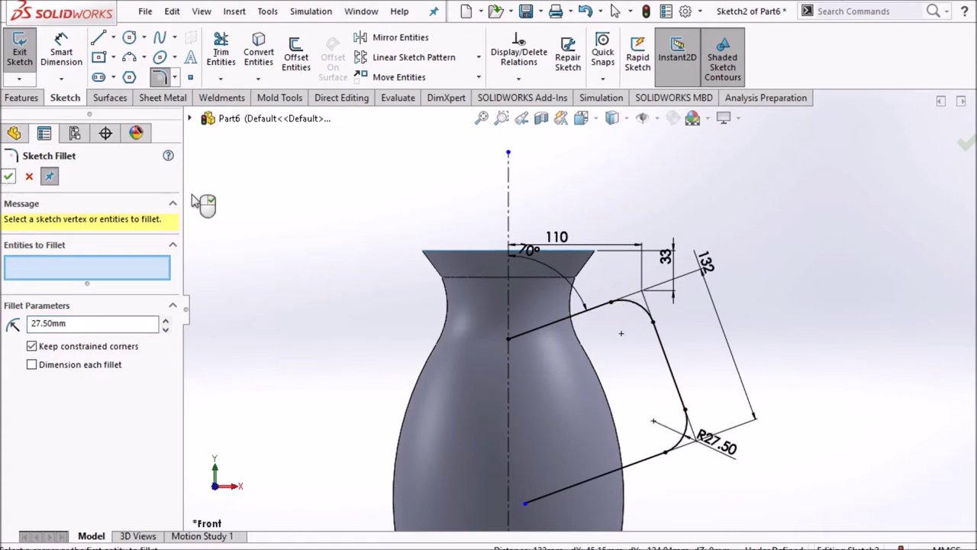
pyautogui.click(11, 177)
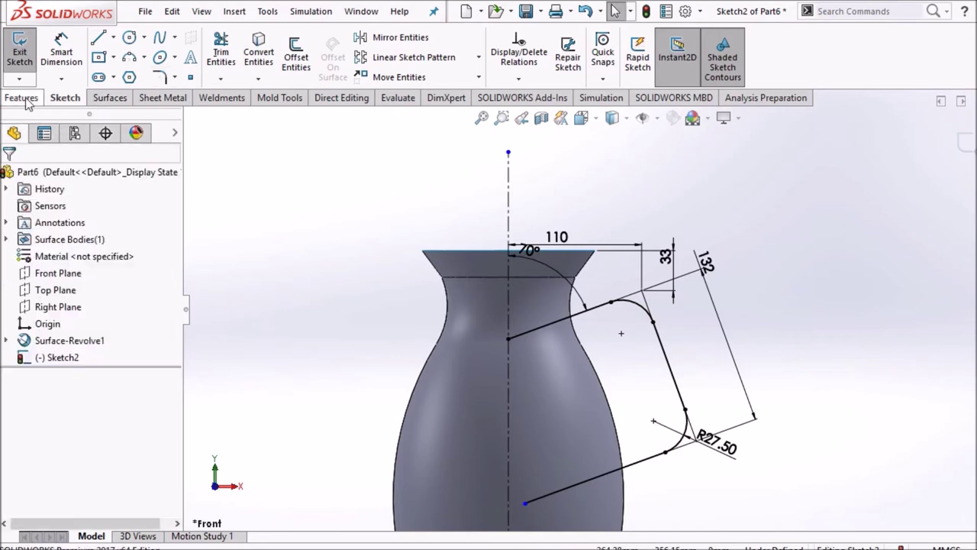
pyautogui.click(110, 98)
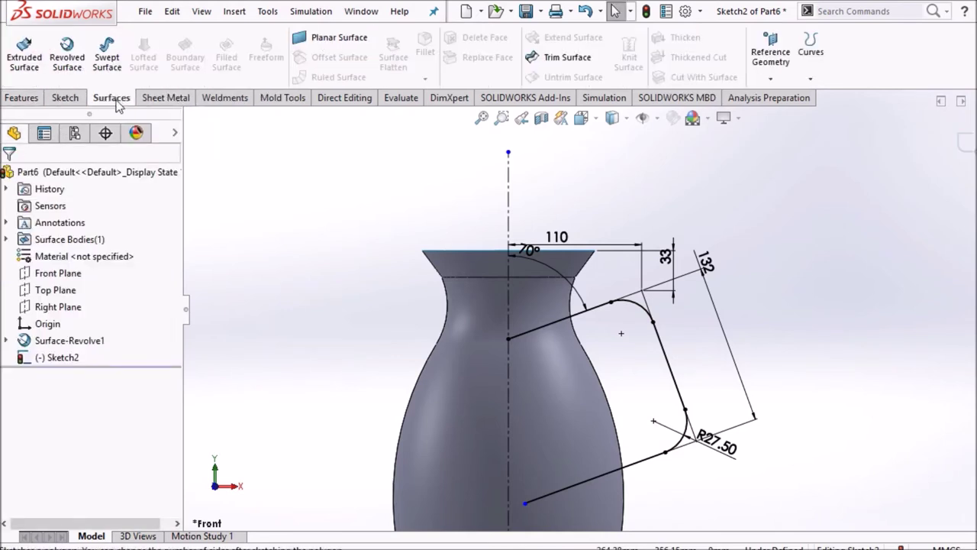
# Sweep a 13 mm circular profile along Sketch2 to form the handle surface.
pyautogui.click(107, 54)
pyautogui.click(31, 233)
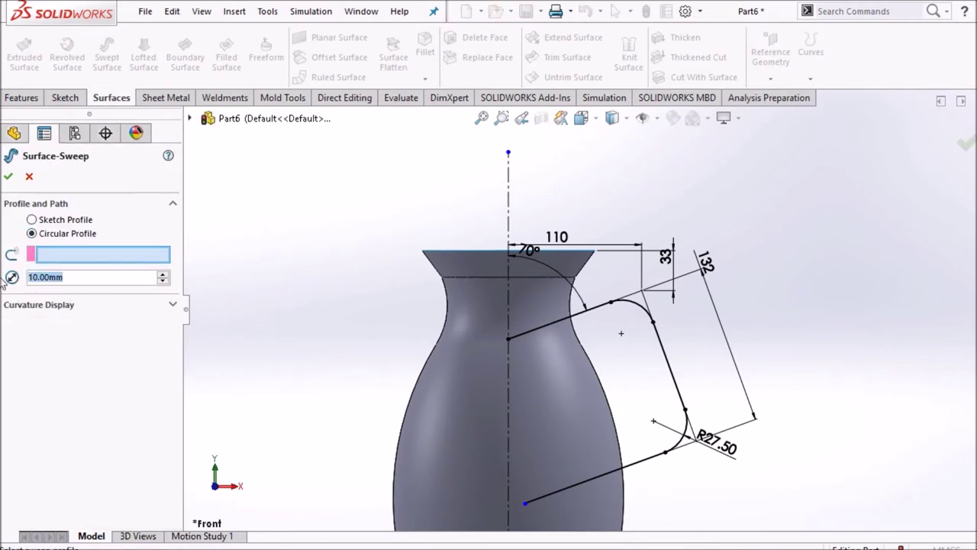
pyautogui.write('13')
pyautogui.press('Return')
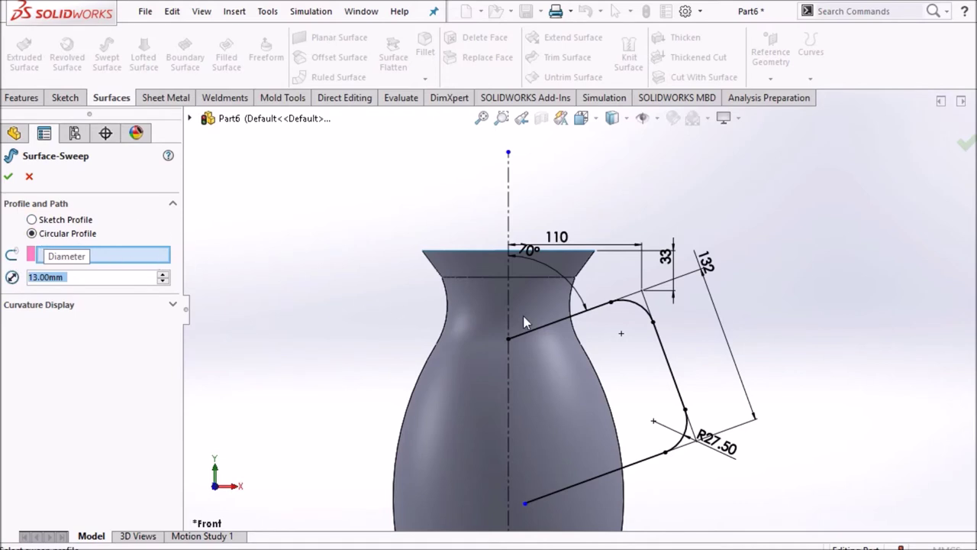
pyautogui.click(545, 324)
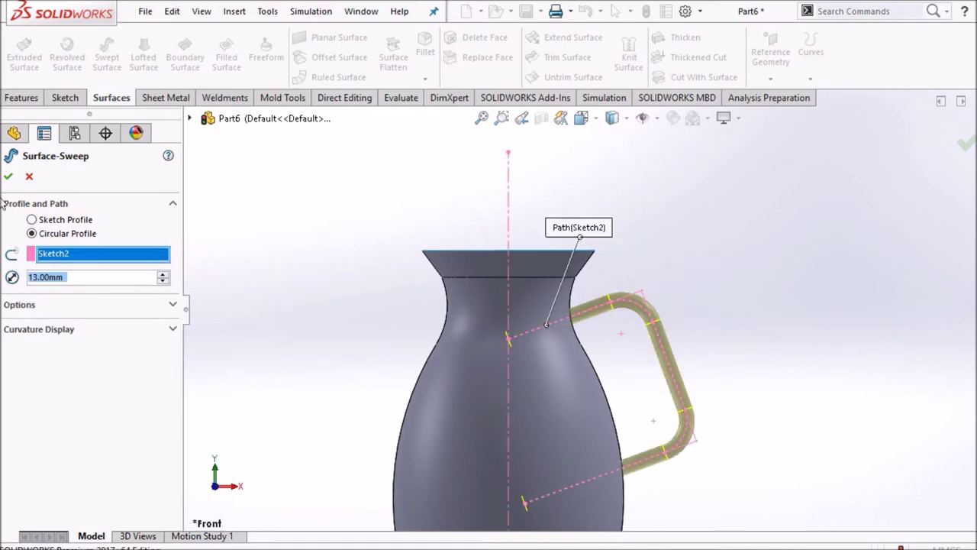
pyautogui.click(8, 178)
pyautogui.moveTo(316, 251)
pyautogui.mouseDown(button='middle')
pyautogui.moveTo(348, 356)
pyautogui.moveTo(322, 386)
pyautogui.moveTo(500, 194)
pyautogui.mouseUp(button='middle')
pyautogui.click(584, 122)
pyautogui.click(598, 307)
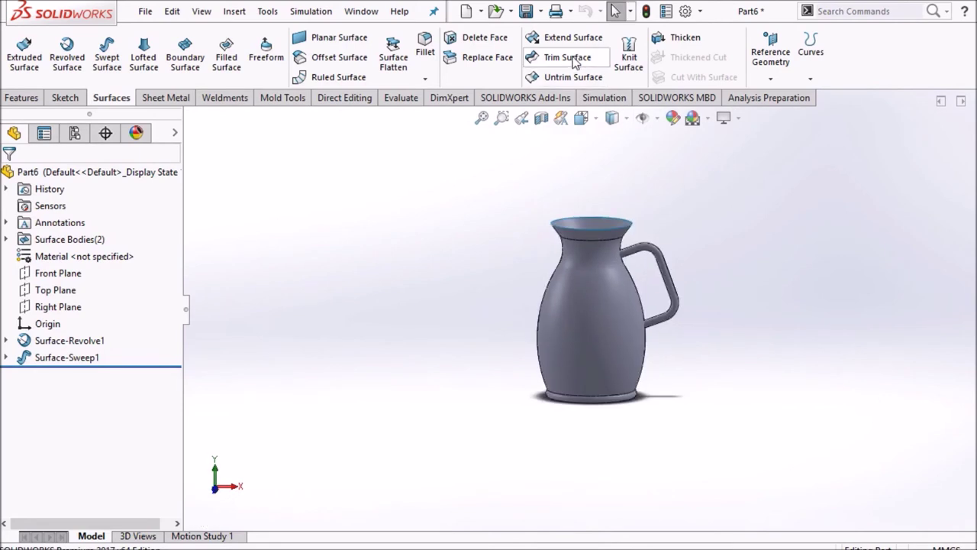
# Mutually trim Surface-Revolve1 and Surface-Sweep1, removing both handle stubs inside the body.
pyautogui.click(565, 58)
pyautogui.click(593, 275)
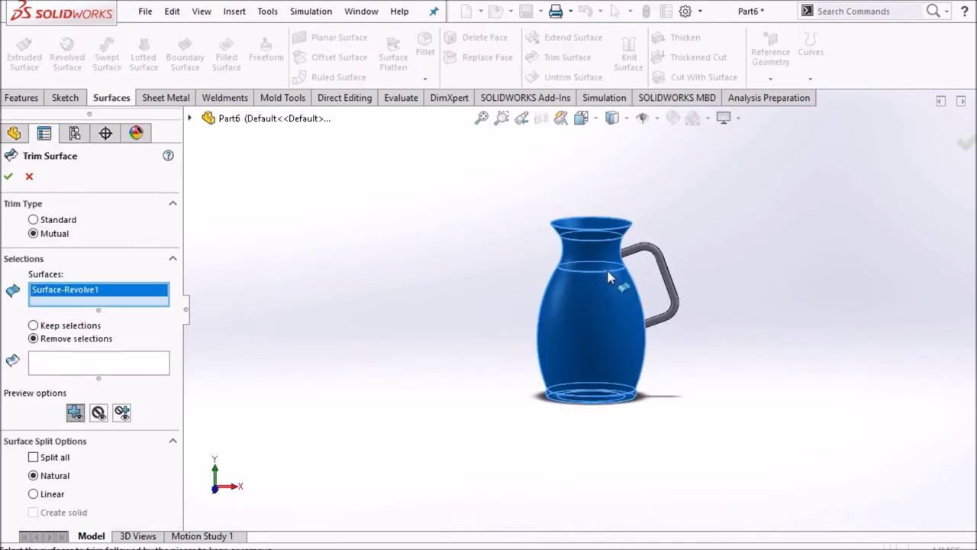
pyautogui.click(661, 263)
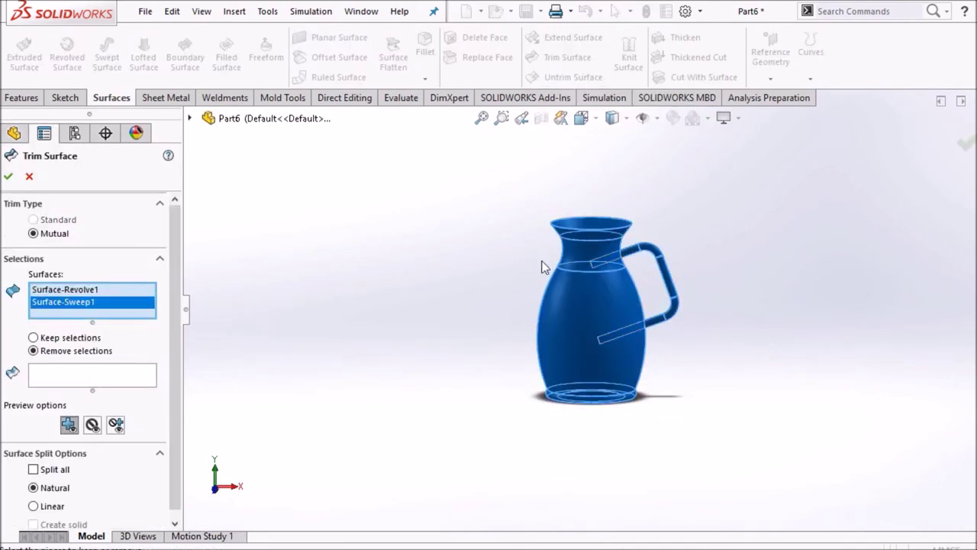
pyautogui.click(137, 375)
pyautogui.moveTo(721, 213); pyautogui.dragTo(727, 331, button='middle')
pyautogui.scroll(-5, 603, 271)
pyautogui.click(603, 271)
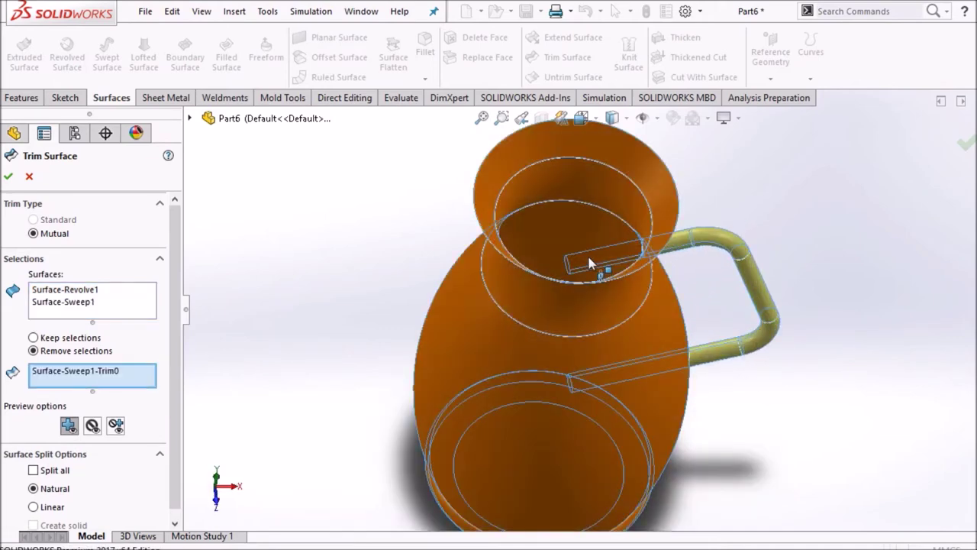
pyautogui.scroll(1, 588, 316)
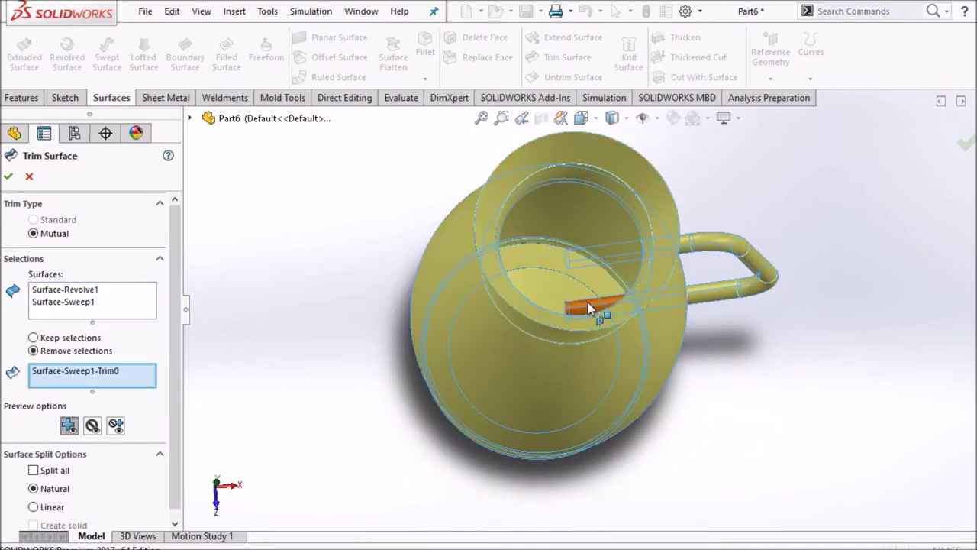
pyautogui.click(588, 307)
pyautogui.click(9, 175)
# Reorient the jug to the front view, then orbit to look slightly from above.
pyautogui.moveTo(386, 305); pyautogui.dragTo(458, 220, button='middle')
pyautogui.click(580, 118)
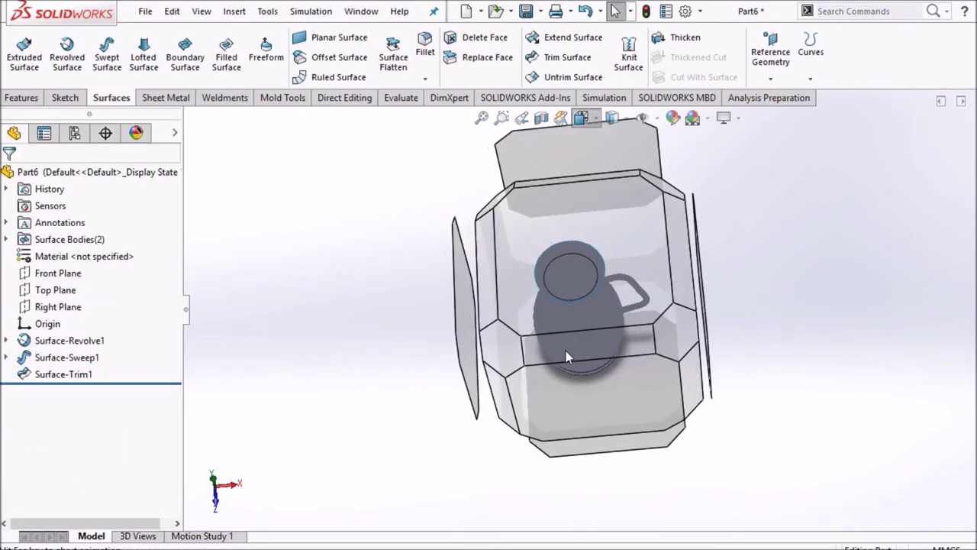
pyautogui.click(572, 355)
pyautogui.click(580, 117)
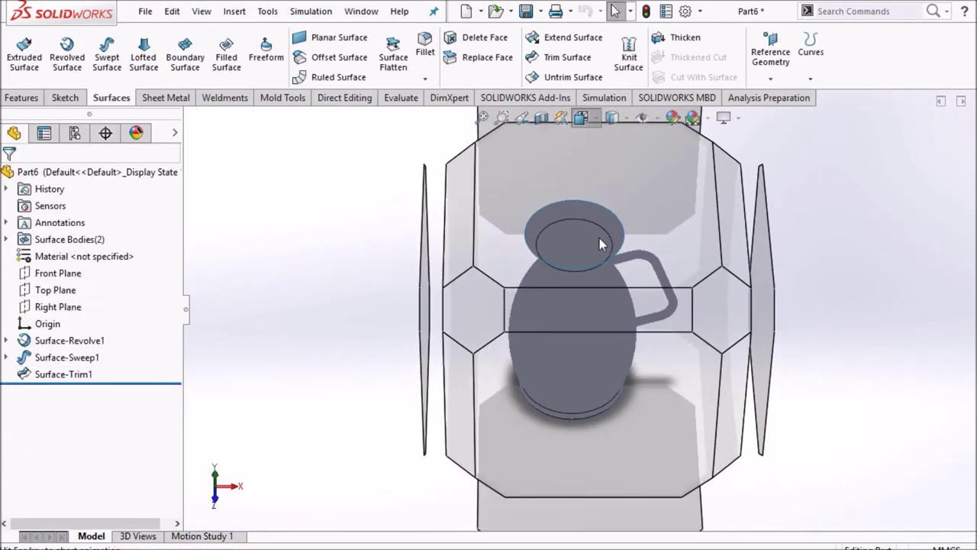
pyautogui.click(609, 363)
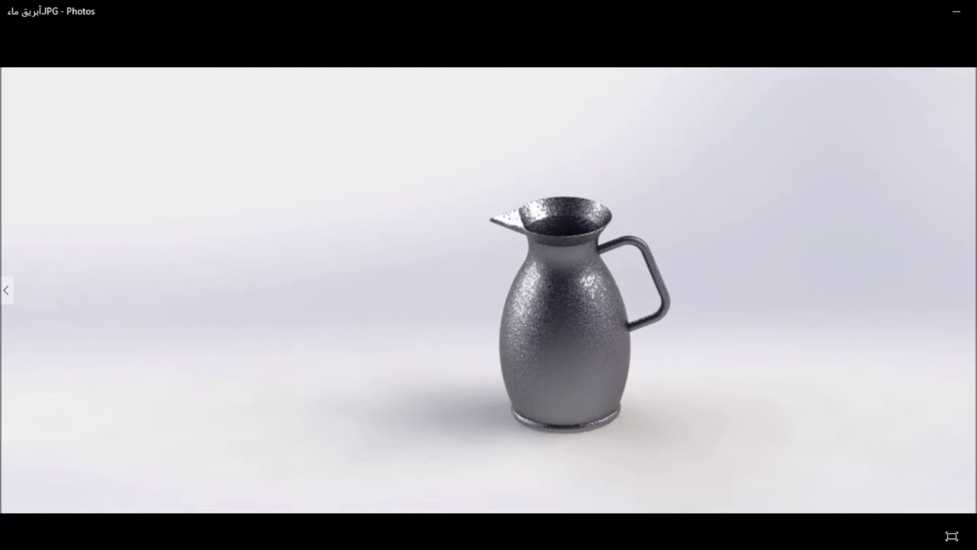
pyautogui.click(290, 504)
pyautogui.moveTo(456, 262)
pyautogui.mouseDown(button='middle')
pyautogui.moveTo(451, 409)
pyautogui.moveTo(358, 303)
pyautogui.mouseUp(button='middle')
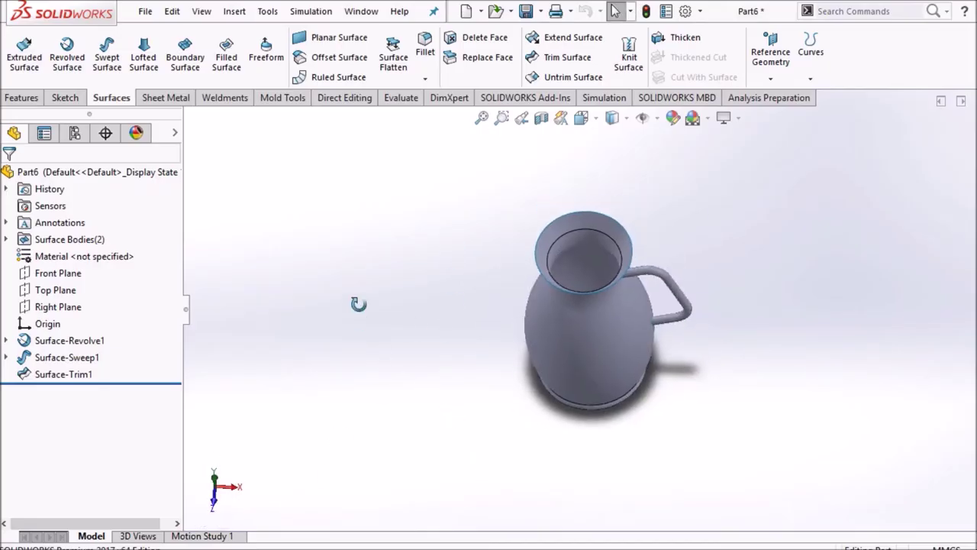
# Create Plane1 offset 308 mm above the Top Plane.
pyautogui.click(52, 275)
pyautogui.click(49, 307)
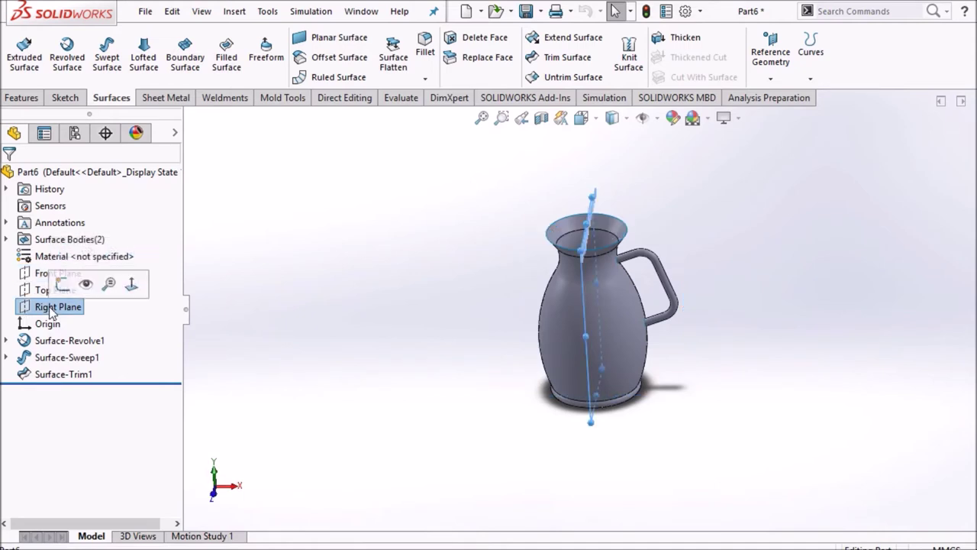
pyautogui.click(39, 293)
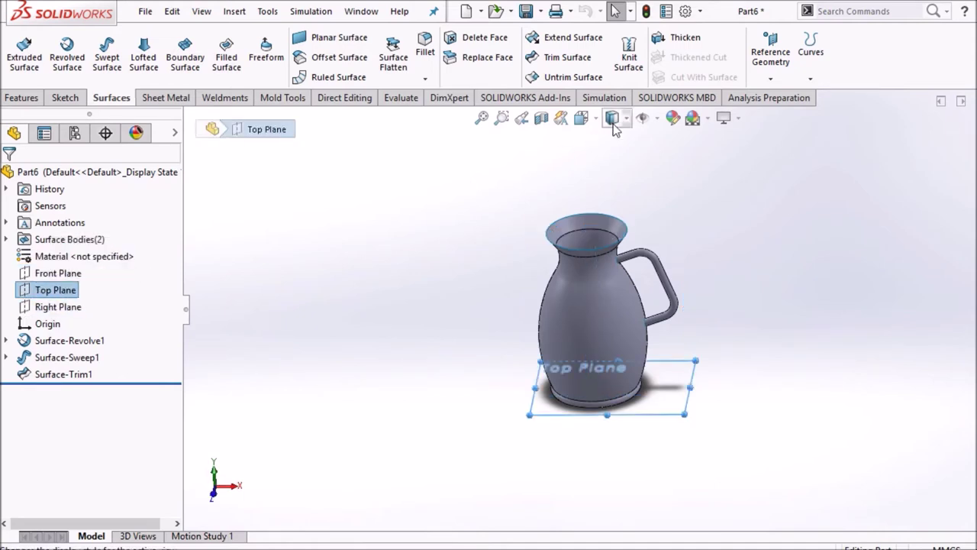
pyautogui.click(21, 98)
pyautogui.click(616, 78)
pyautogui.click(631, 95)
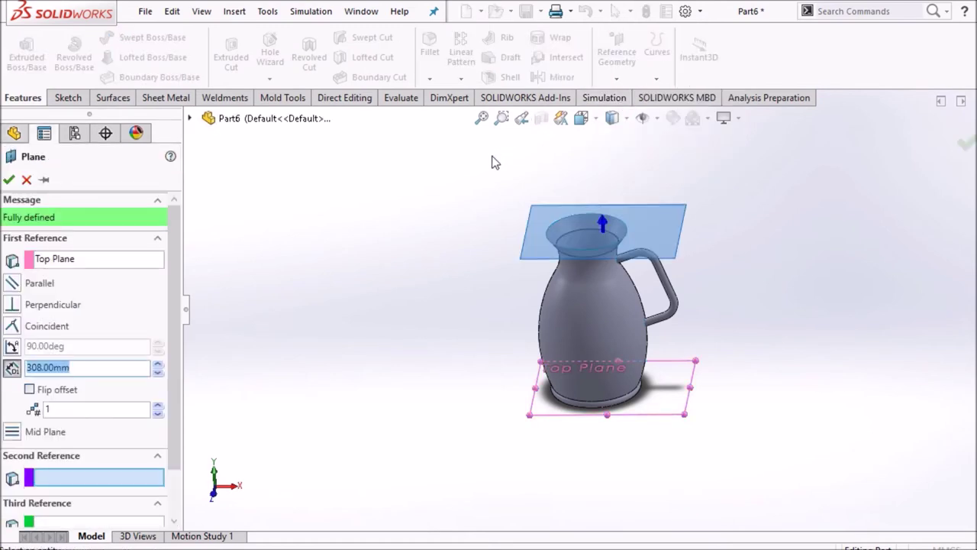
pyautogui.moveTo(476, 175); pyautogui.dragTo(440, 220, button='middle')
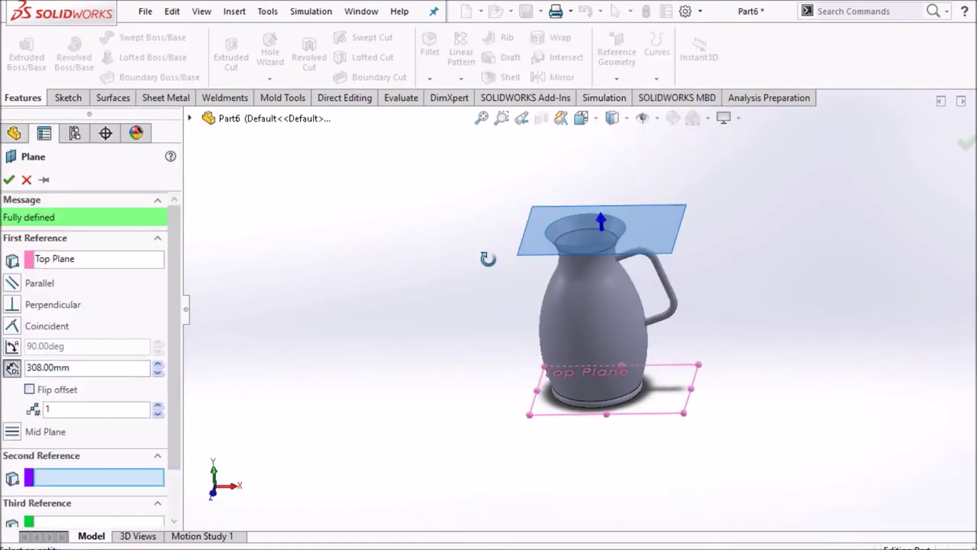
pyautogui.click(9, 178)
# View normal to Plane1, then orbit back to an oblique 3D view.
pyautogui.moveTo(338, 225); pyautogui.dragTo(653, 305, button='middle')
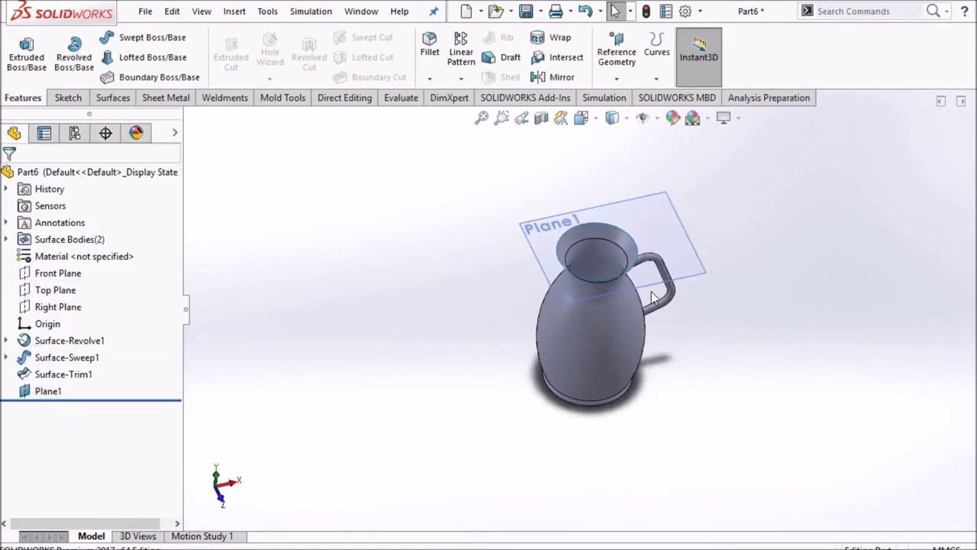
pyautogui.click(581, 118)
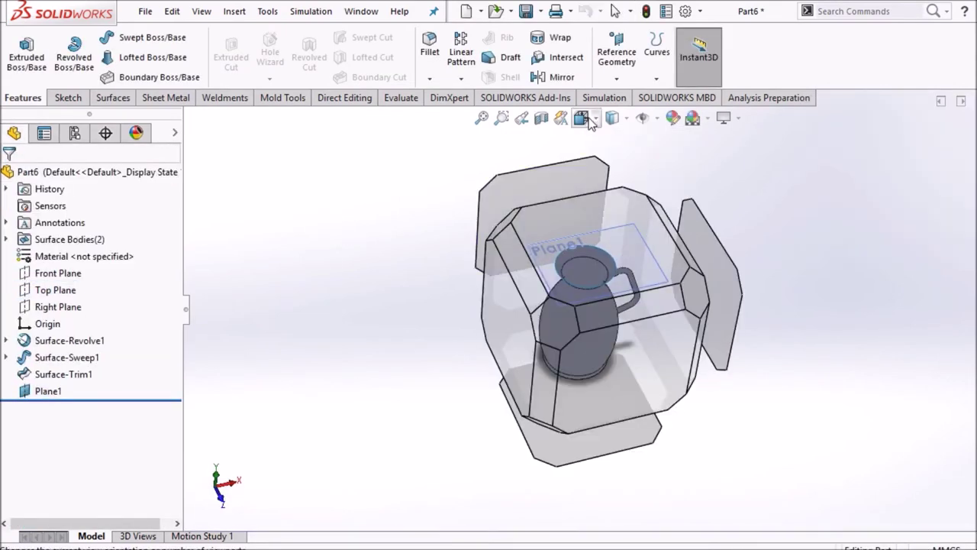
pyautogui.click(669, 203)
pyautogui.click(582, 277)
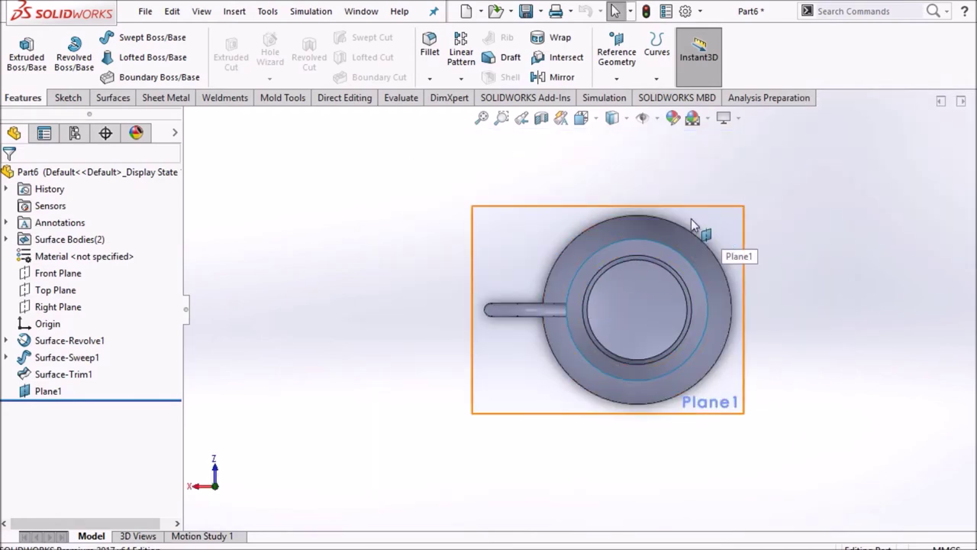
pyautogui.moveTo(711, 224); pyautogui.dragTo(576, 521, button='middle')
pyautogui.hotkey('ctrl', '8')
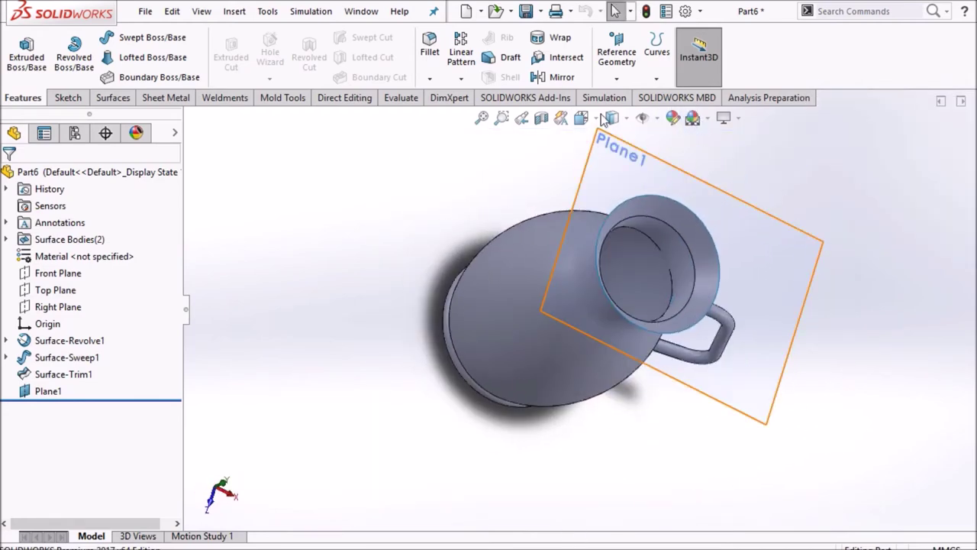
# Switch to a top-down view and open a new sketch on Plane1.
pyautogui.click(581, 118)
pyautogui.click(627, 281)
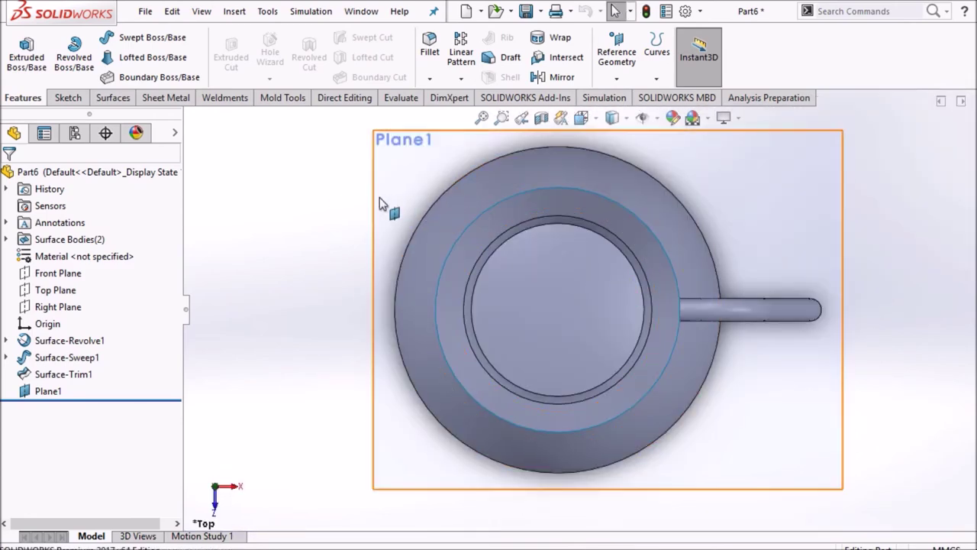
pyautogui.rightClick(389, 177)
pyautogui.click(424, 154)
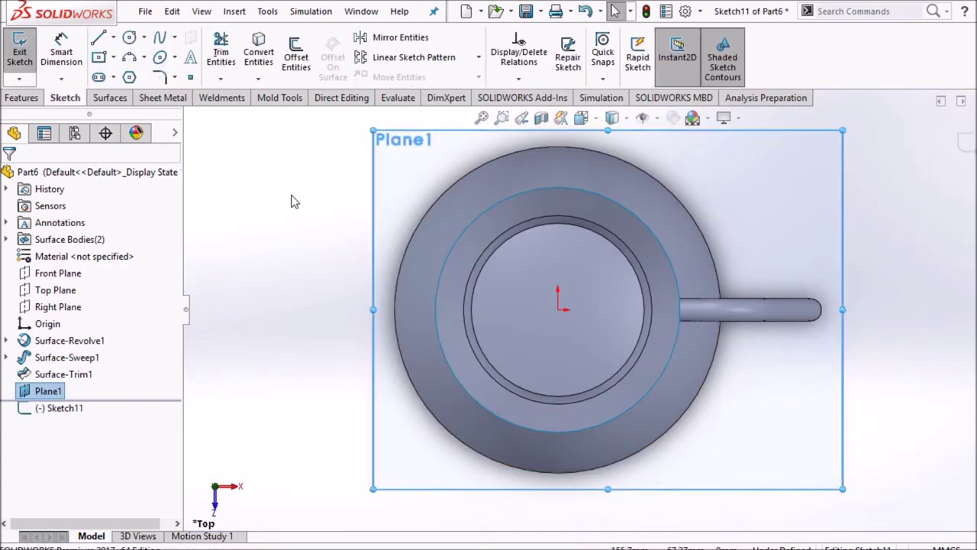
# Draw a horizontal centerline from the origin leftward past the jug's rim.
pyautogui.click(113, 38)
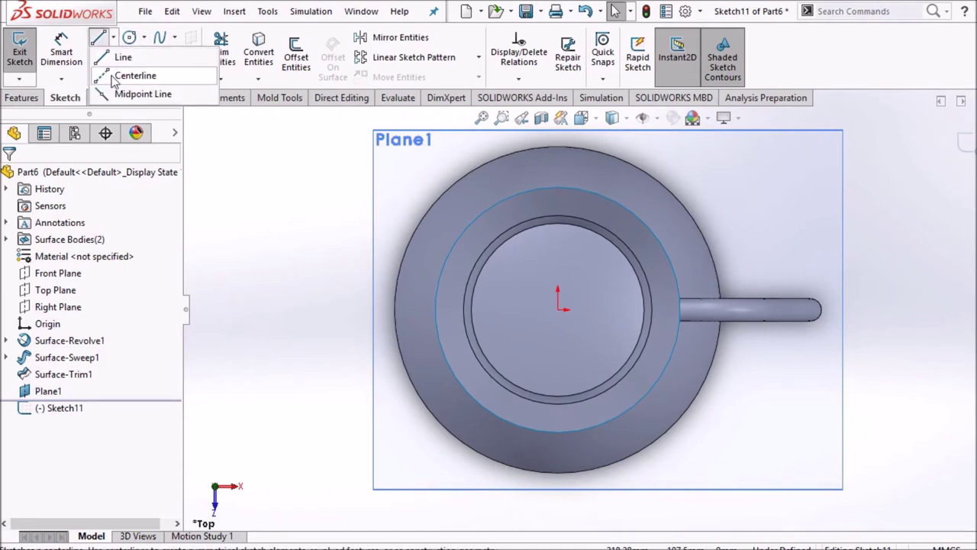
pyautogui.click(129, 75)
pyautogui.click(563, 309)
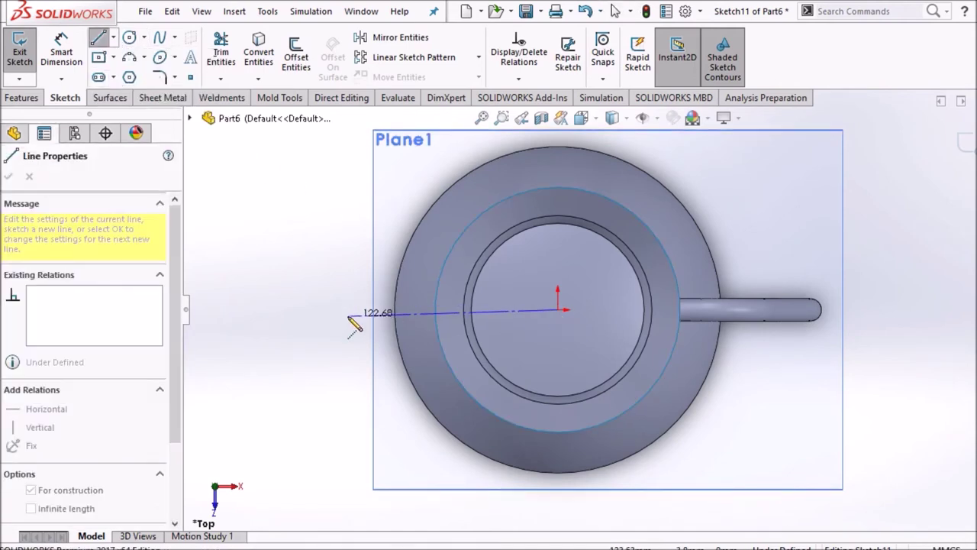
pyautogui.click(347, 308)
pyautogui.rightClick(295, 256)
pyautogui.click(321, 255)
# Draw a closed four-line diamond with left and right corners on the centerline.
pyautogui.click(113, 37)
pyautogui.click(120, 55)
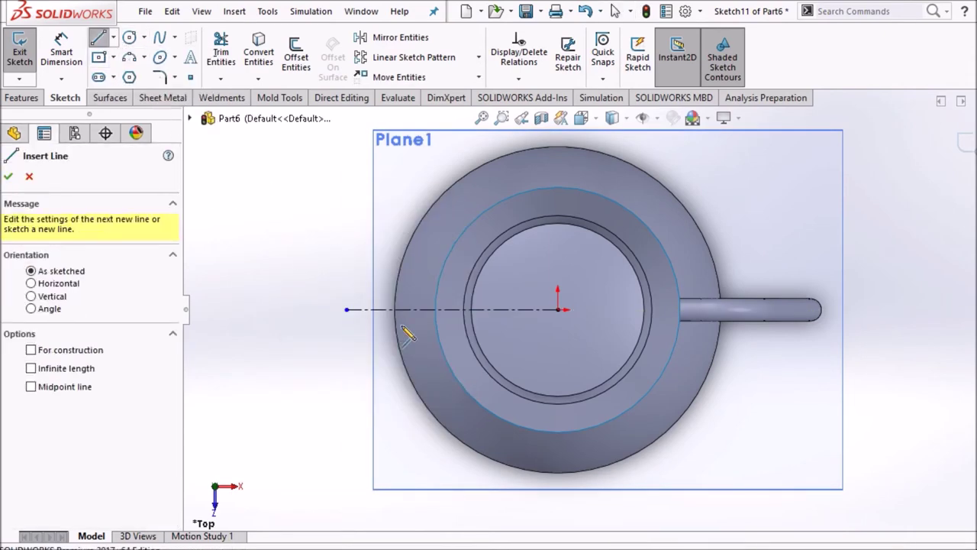
pyautogui.click(360, 310)
pyautogui.click(430, 272)
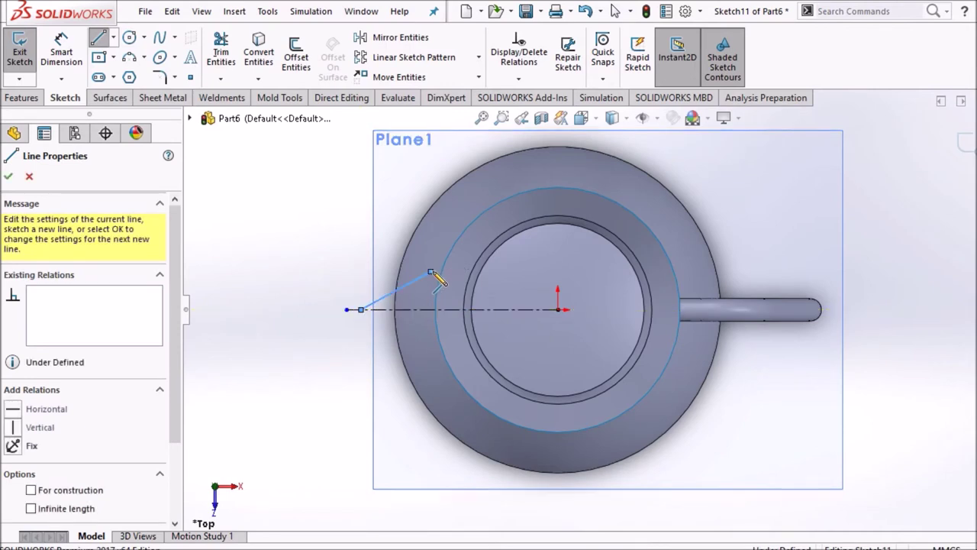
pyautogui.click(485, 309)
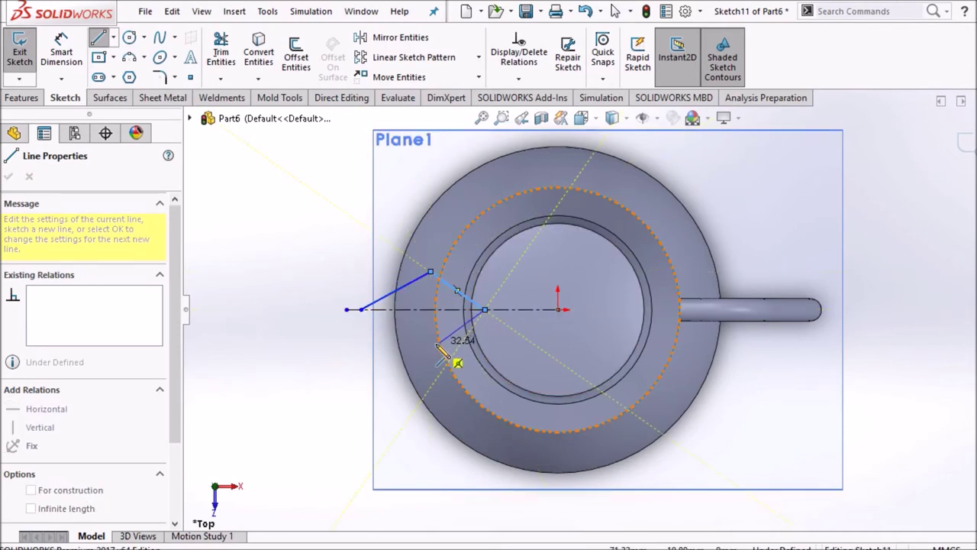
pyautogui.click(432, 349)
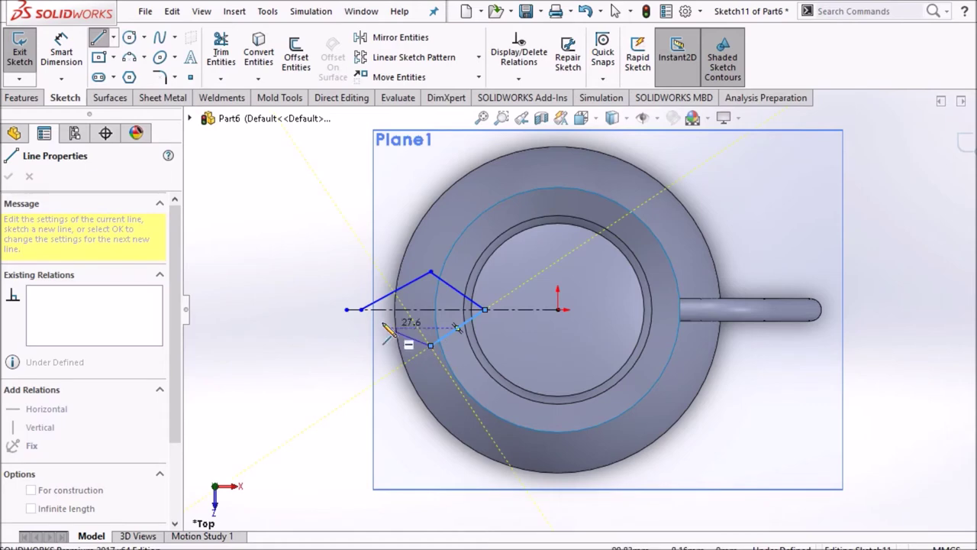
pyautogui.click(361, 310)
pyautogui.rightClick(329, 239)
pyautogui.click(336, 246)
# Make the diamond's left and right edge pairs symmetric about the centerline.
pyautogui.scroll(-3, 336, 248)
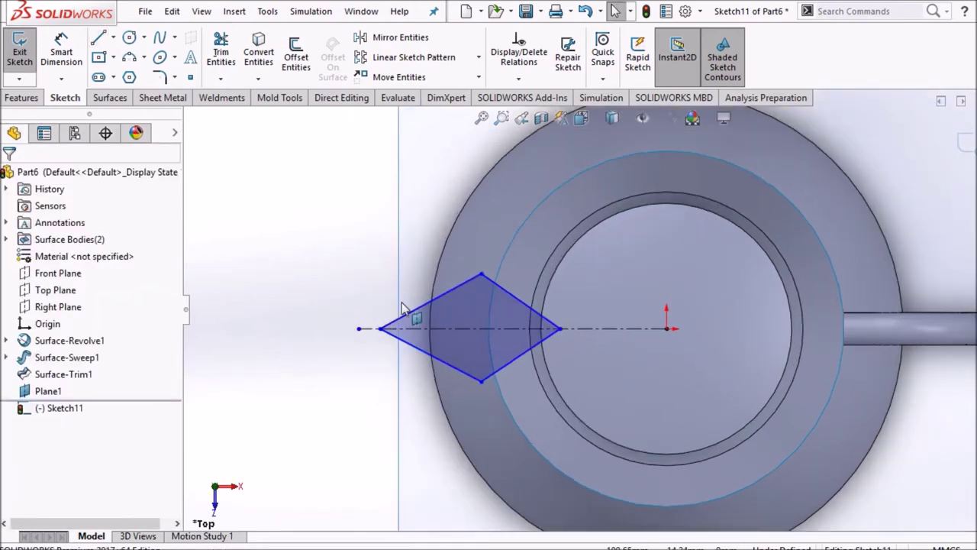
pyautogui.click(420, 305)
pyautogui.keyDown('ctrl'); pyautogui.click(426, 330); pyautogui.keyUp('ctrl')
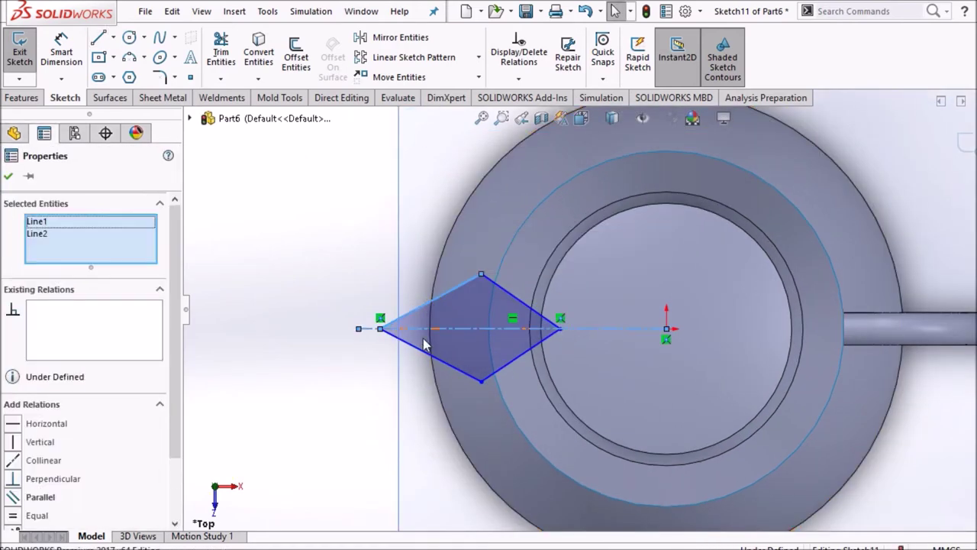
pyautogui.keyDown('ctrl'); pyautogui.click(424, 350); pyautogui.keyUp('ctrl')
pyautogui.click(36, 513)
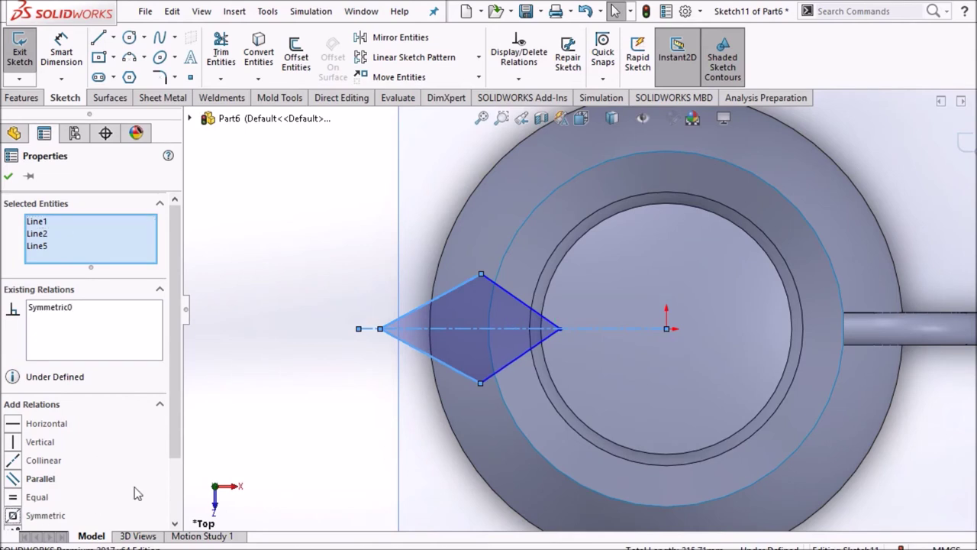
pyautogui.click(269, 405)
pyautogui.click(512, 361)
pyautogui.keyDown('ctrl'); pyautogui.click(516, 333); pyautogui.keyUp('ctrl')
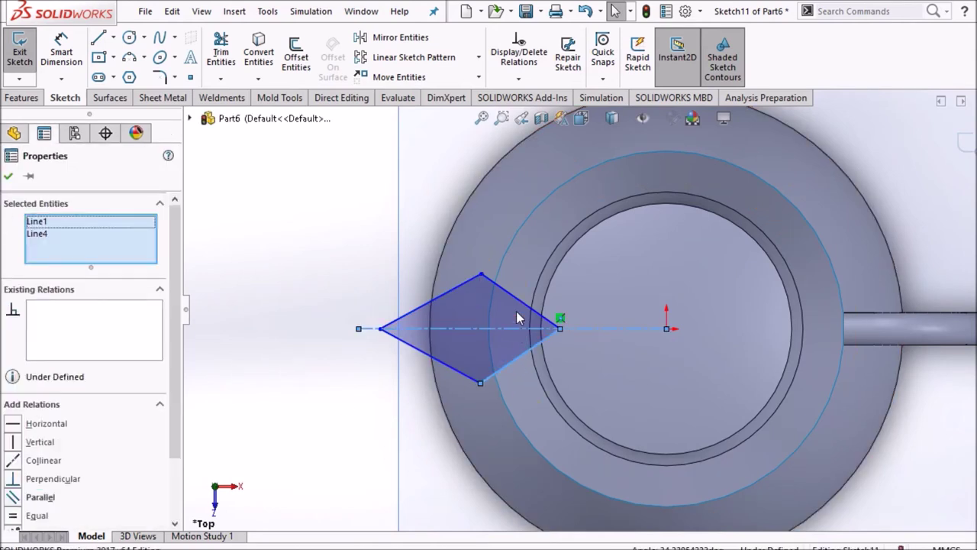
pyautogui.keyDown('ctrl'); pyautogui.click(519, 308); pyautogui.keyUp('ctrl')
pyautogui.click(40, 515)
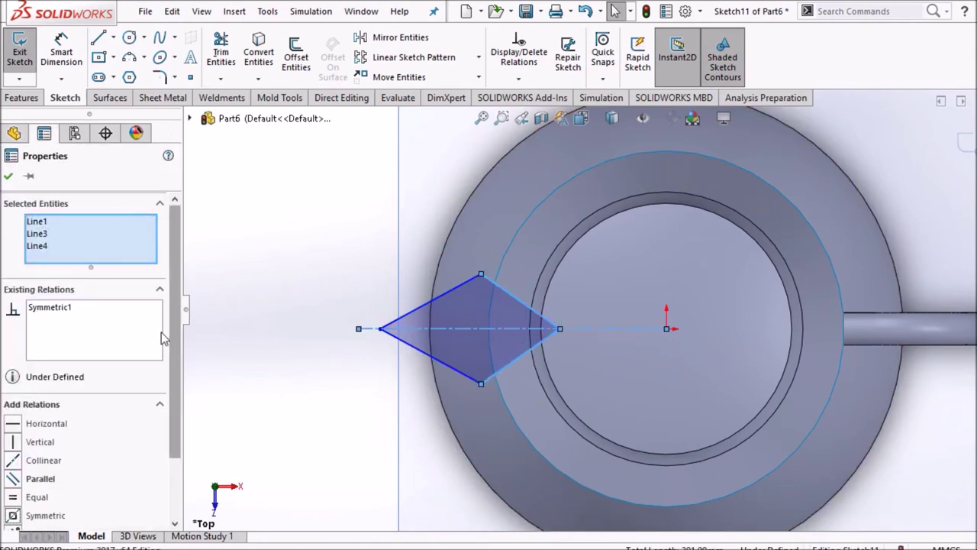
pyautogui.click(9, 175)
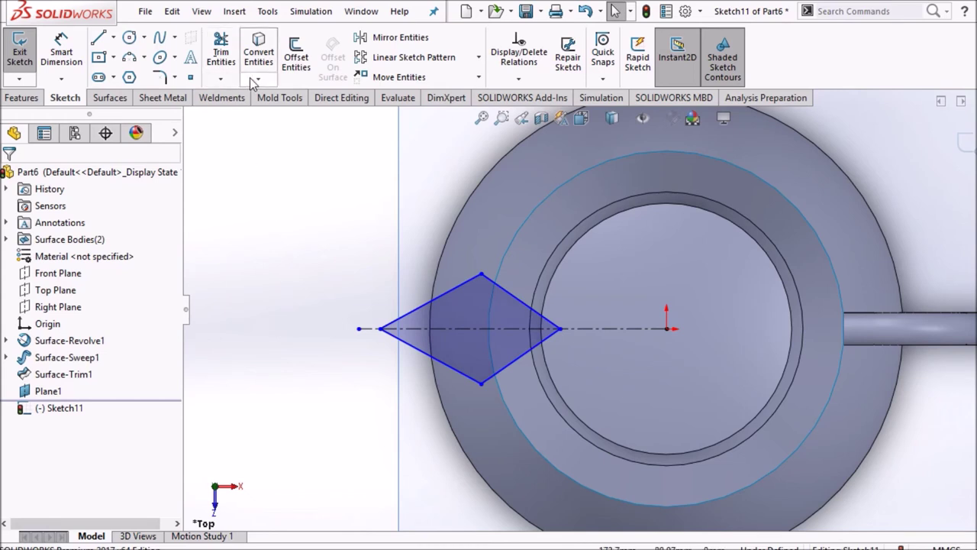
# Round the diamond's left corner with a 7.70 mm sketch fillet.
pyautogui.click(174, 77)
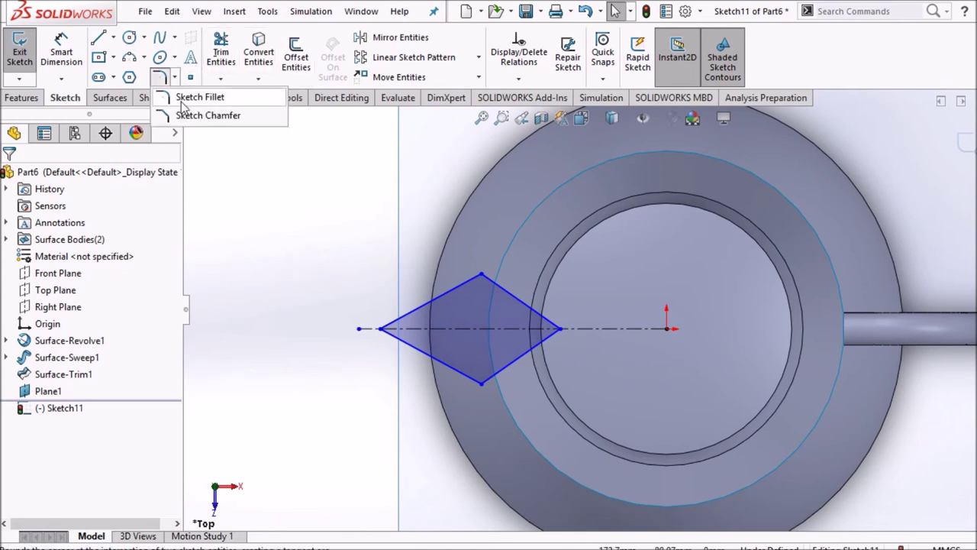
pyautogui.click(195, 97)
pyautogui.click(380, 329)
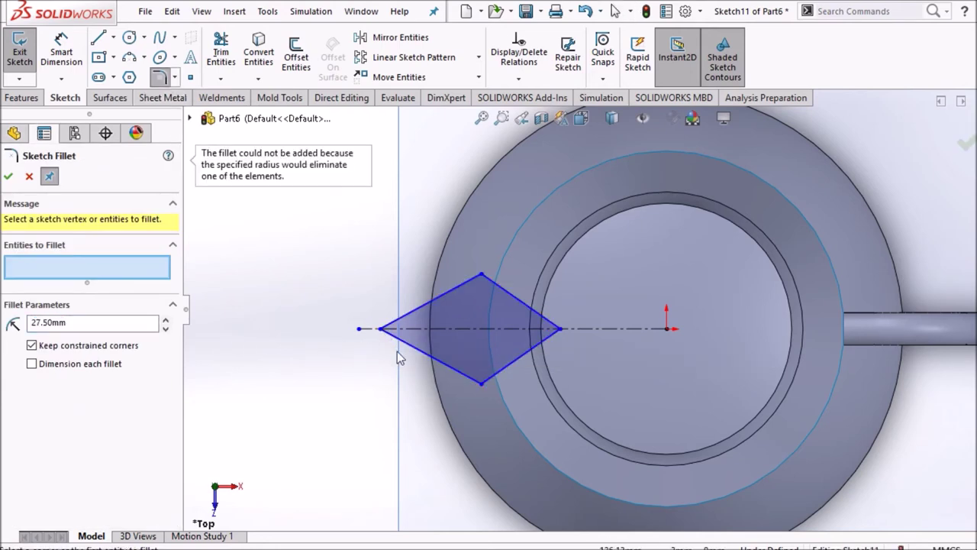
pyautogui.click(397, 321)
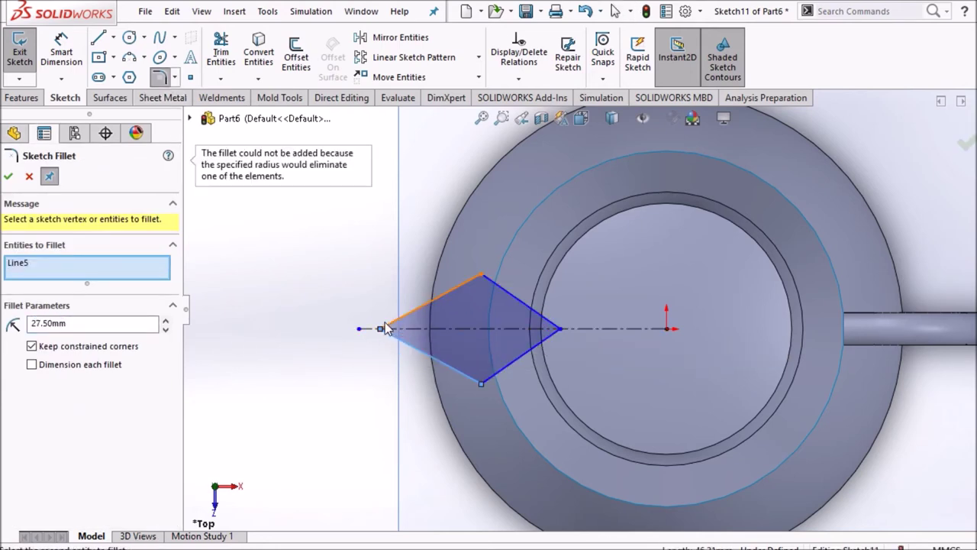
pyautogui.click(119, 327)
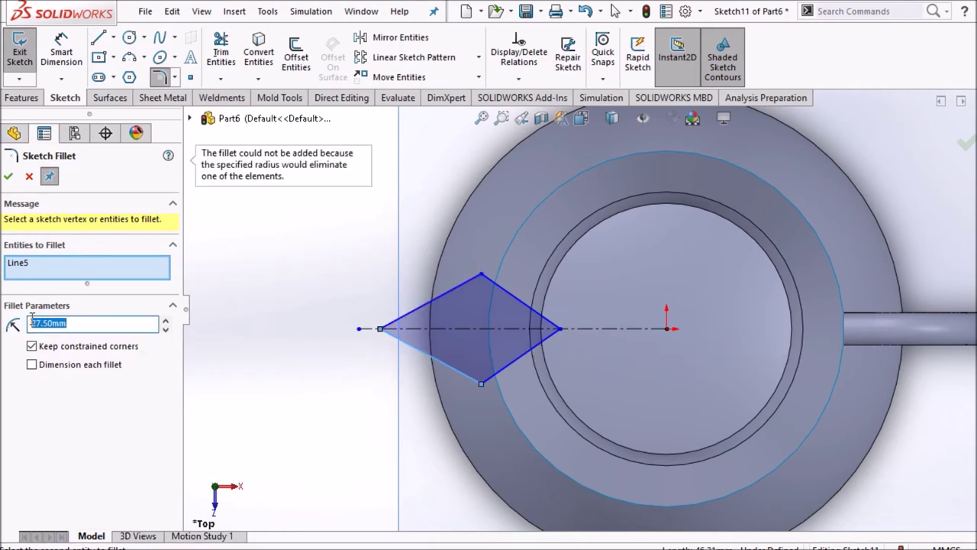
pyautogui.press('BackSpace')
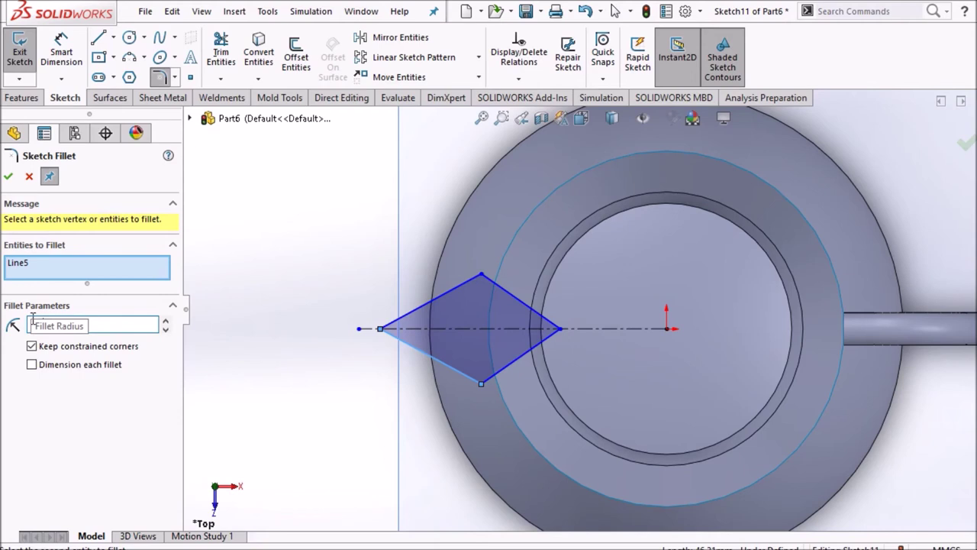
pyautogui.write('7.7')
pyautogui.click(22, 263)
pyautogui.rightClick(44, 269)
pyautogui.click(72, 275)
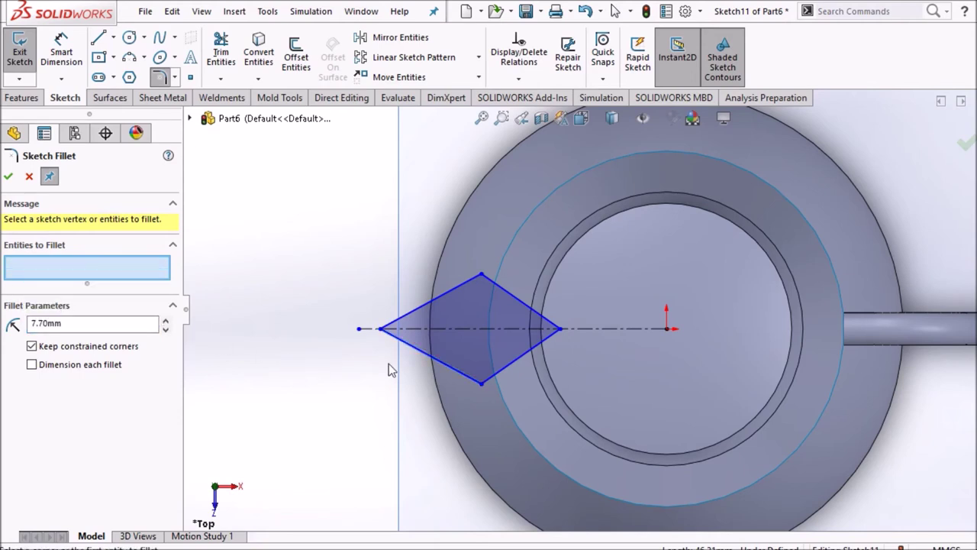
pyautogui.scroll(-5, 382, 337)
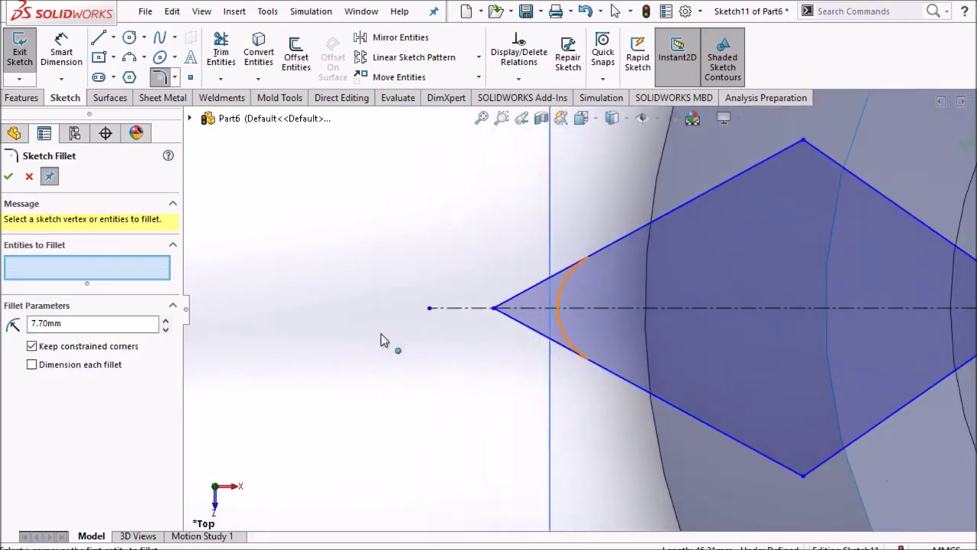
pyautogui.click(495, 309)
pyautogui.click(7, 176)
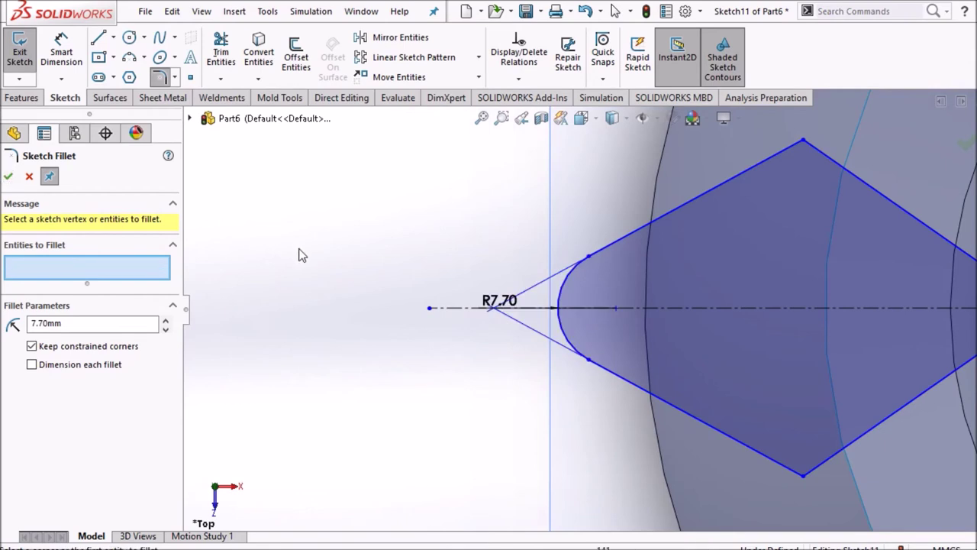
# Fillet the diamond's right corner at 5.50 mm and close Sketch Fillet.
pyautogui.press('z')
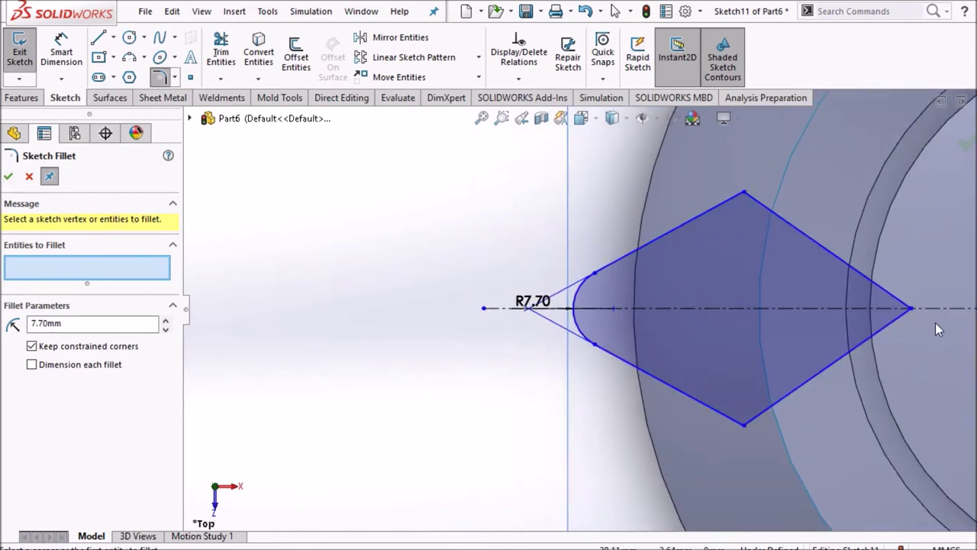
pyautogui.click(912, 309)
pyautogui.write('5.5')
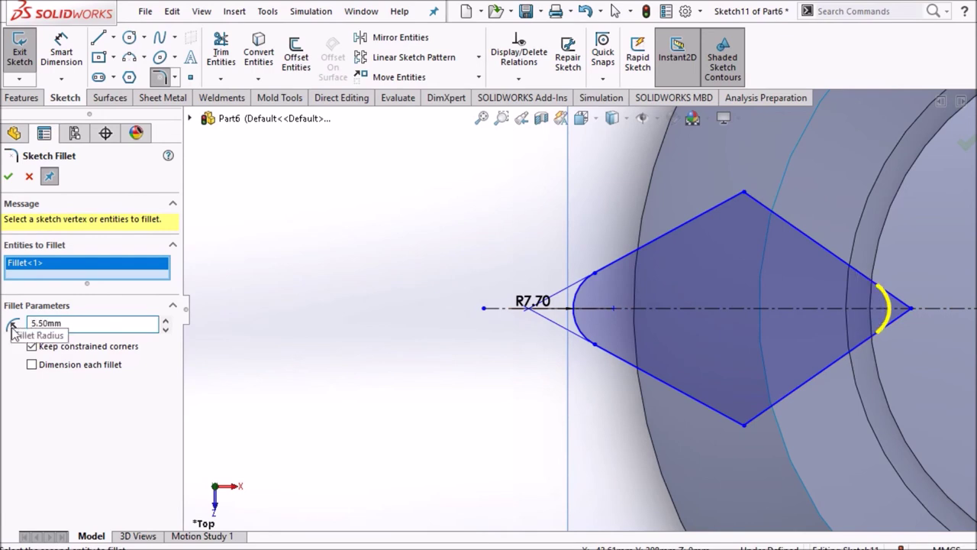
pyautogui.click(7, 175)
pyautogui.press('z')
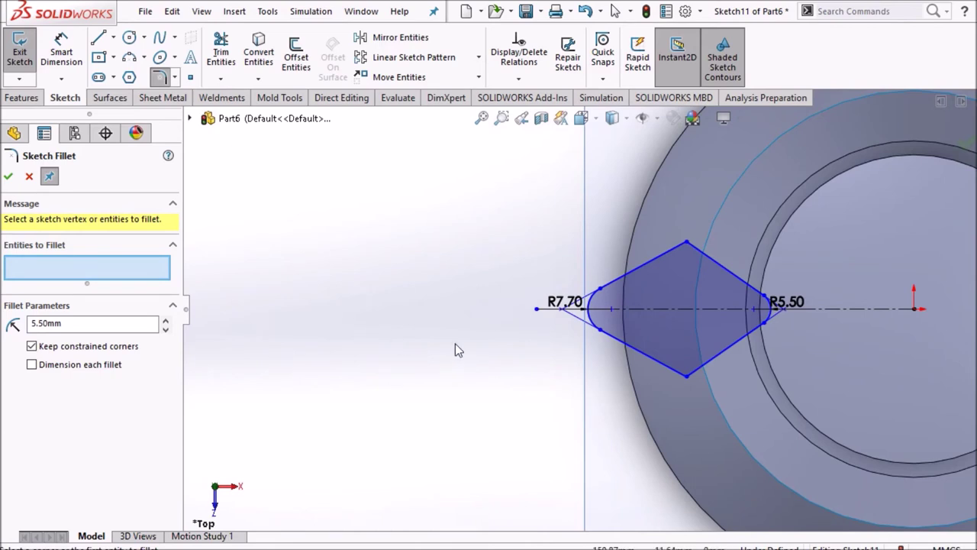
pyautogui.click(8, 177)
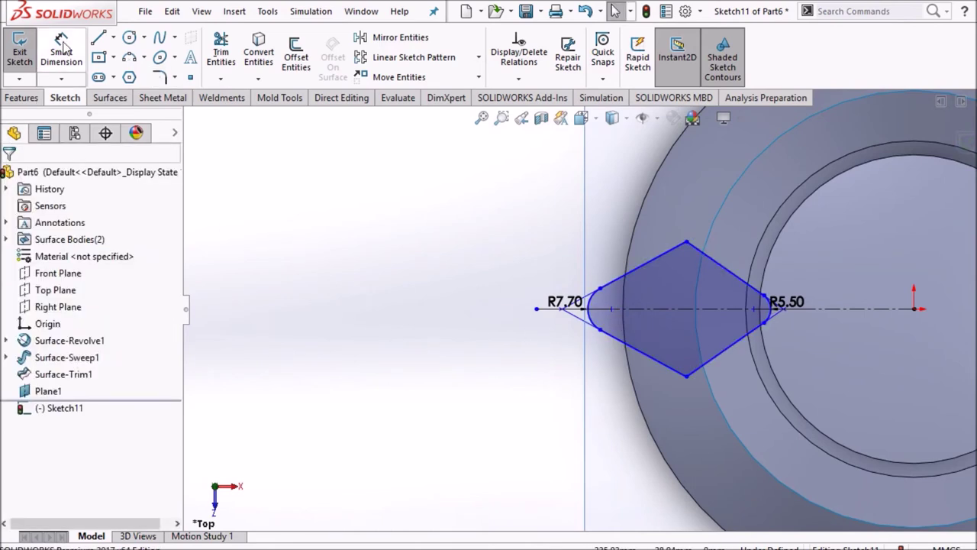
# Dimension the left arc's centre 99 mm from the origin.
pyautogui.click(615, 312)
pyautogui.click(915, 308)
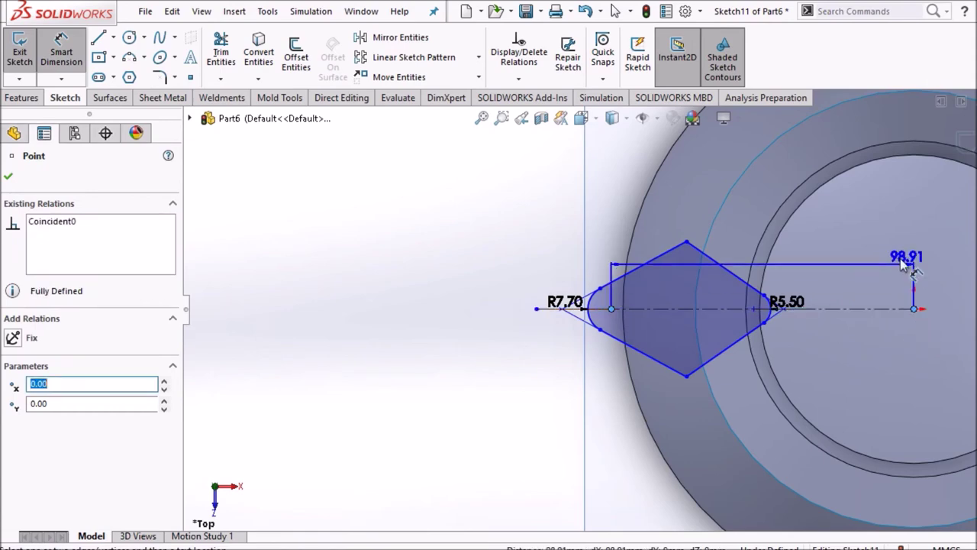
pyautogui.click(871, 238)
pyautogui.write('99')
pyautogui.press('Return')
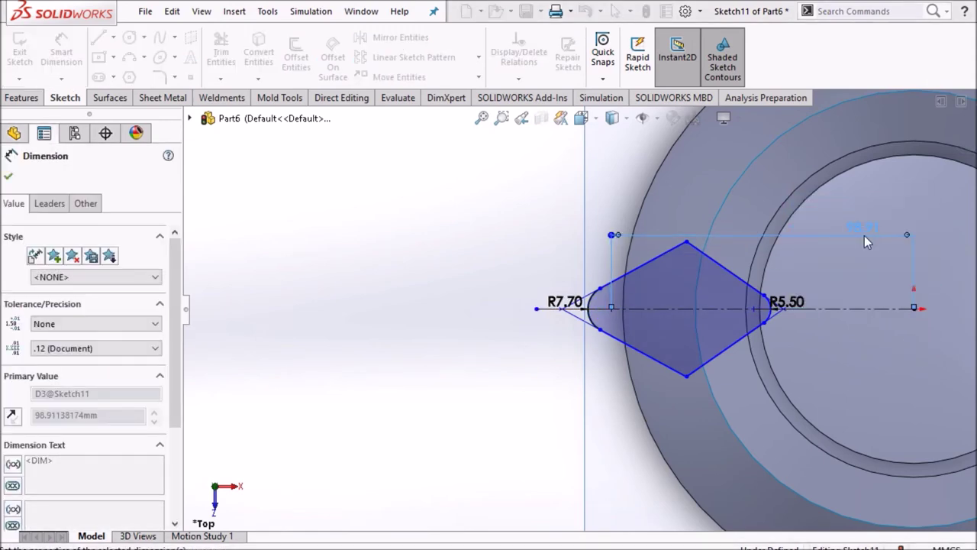
pyautogui.rightClick(313, 226)
pyautogui.click(353, 277)
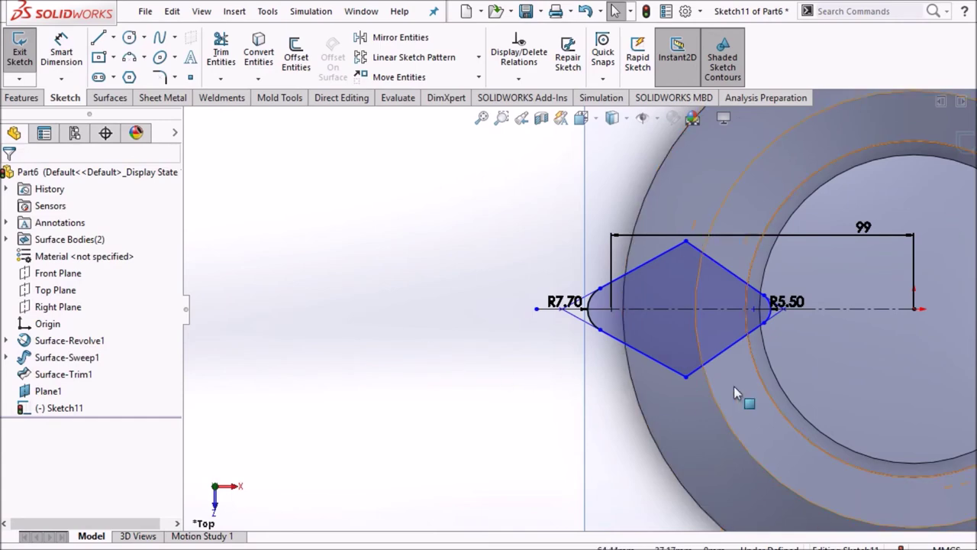
# Make the right end arc tangent to the pitcher body edge and reposition the corner point.
pyautogui.scroll(-3, 756, 366)
pyautogui.scroll(-2, 771, 275)
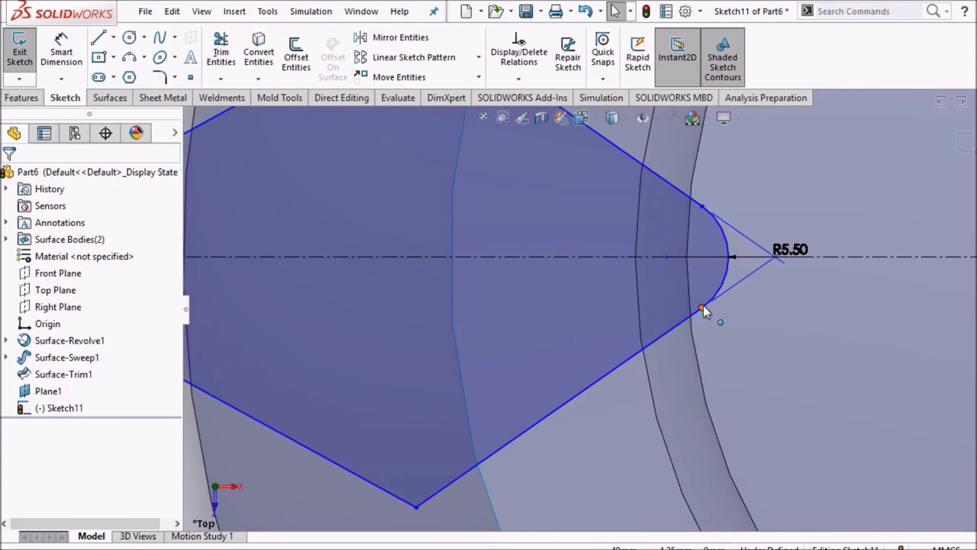
pyautogui.moveTo(701, 306); pyautogui.dragTo(578, 324)
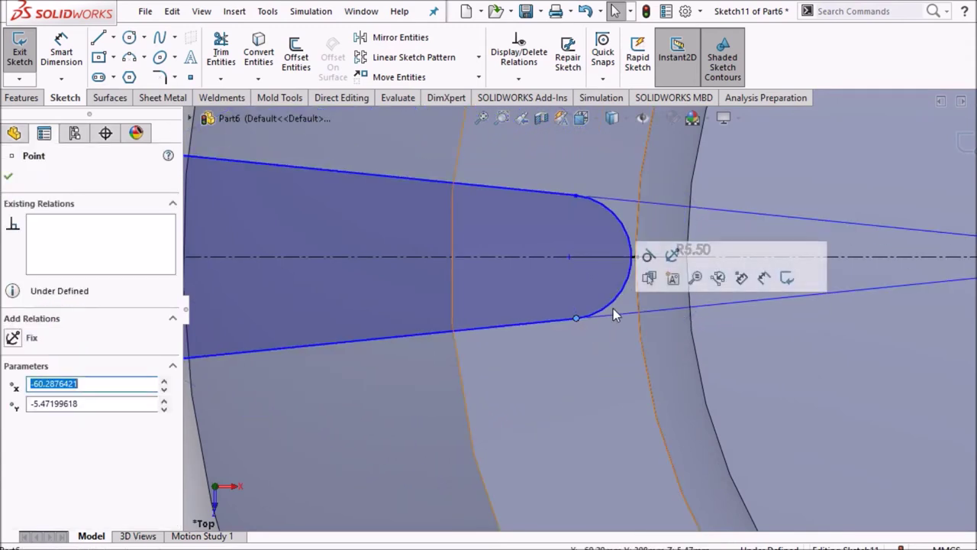
pyautogui.click(619, 296)
pyautogui.keyDown('ctrl'); pyautogui.click(640, 302); pyautogui.keyUp('ctrl')
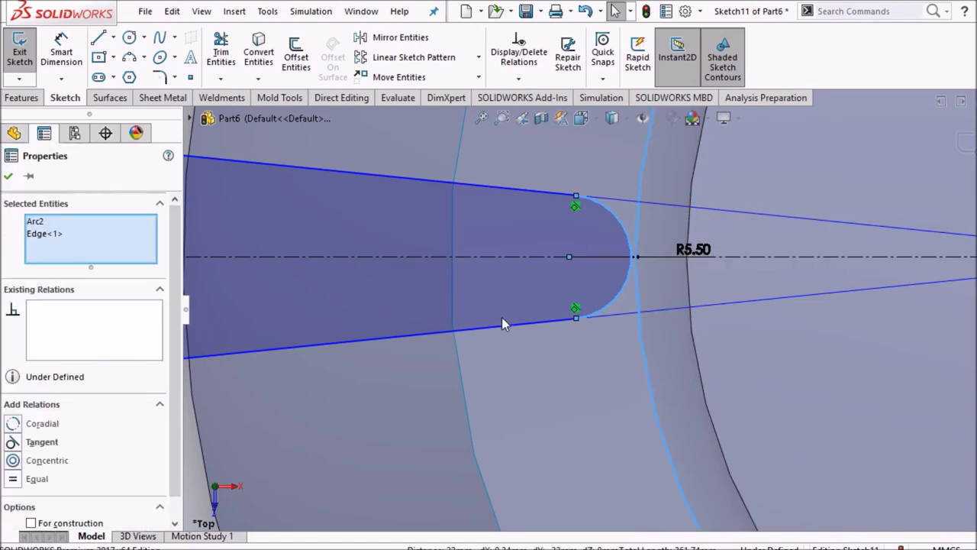
pyautogui.click(32, 443)
pyautogui.scroll(5, 382, 392)
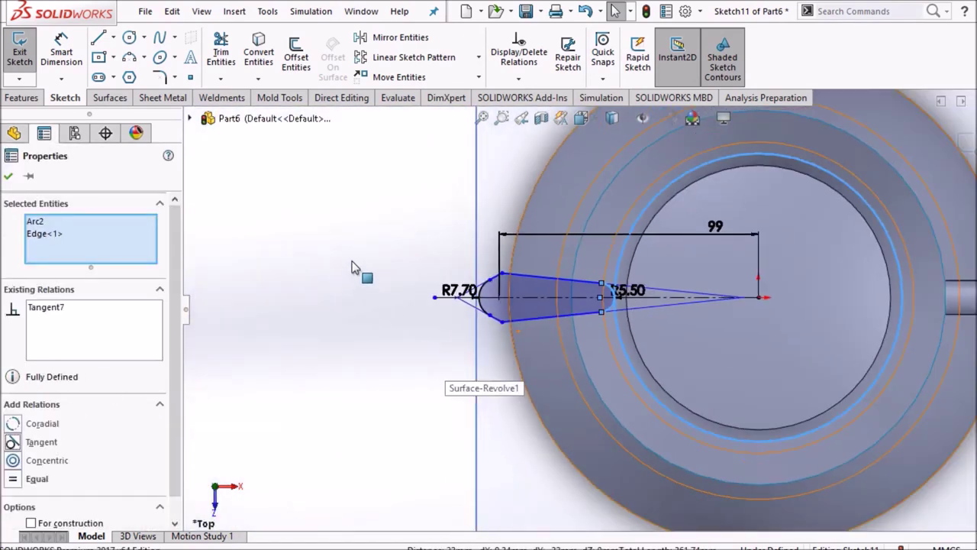
pyautogui.scroll(-5, 367, 270)
pyautogui.moveTo(610, 289); pyautogui.dragTo(674, 240)
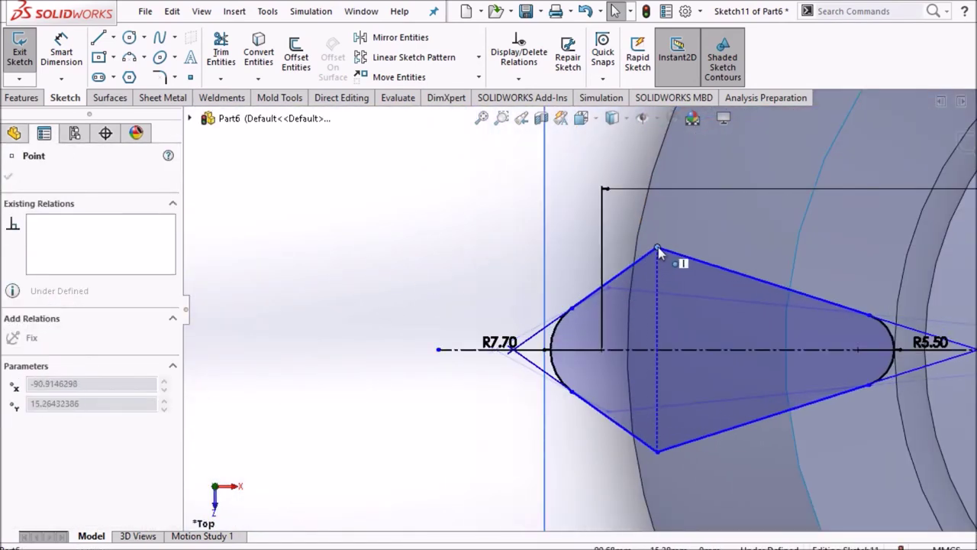
pyautogui.click(410, 243)
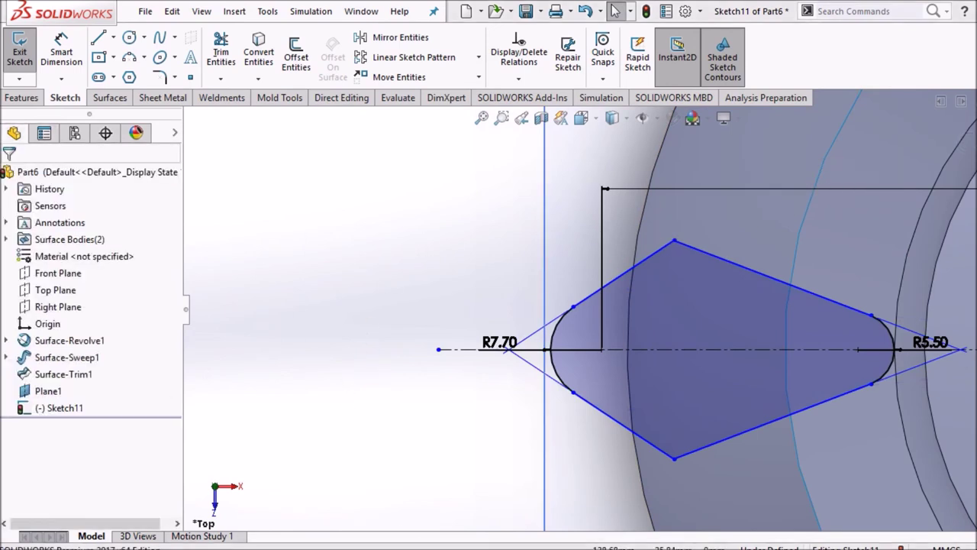
# Set a 35° angle between the profile's upper-left edge and the centreline.
pyautogui.click(61, 52)
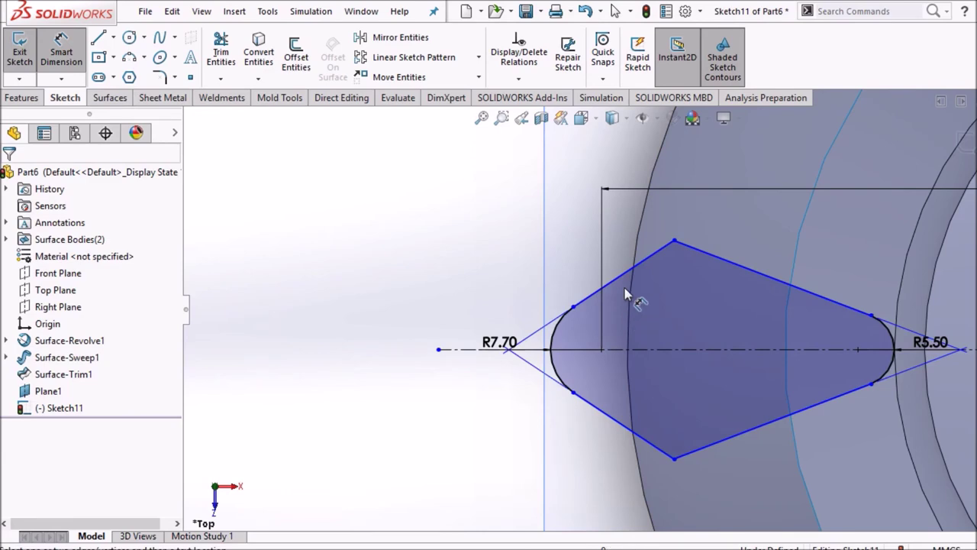
pyautogui.click(636, 266)
pyautogui.click(662, 349)
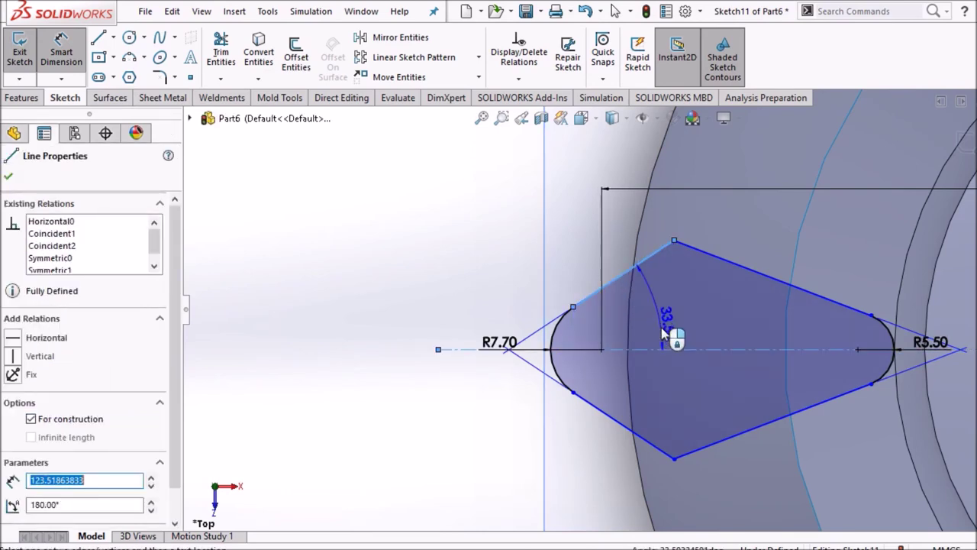
pyautogui.click(663, 332)
pyautogui.write('35')
pyautogui.press('Return')
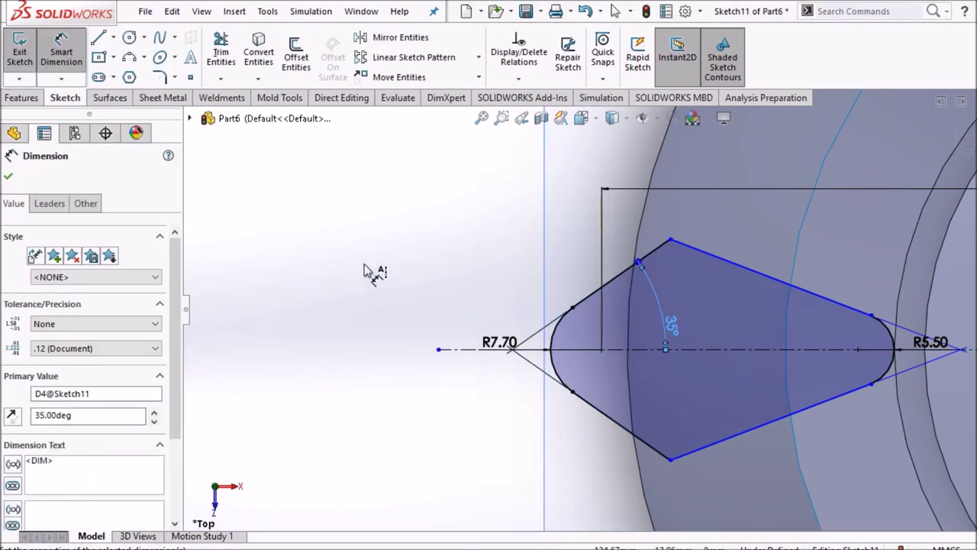
pyautogui.rightClick(364, 265)
pyautogui.click(386, 313)
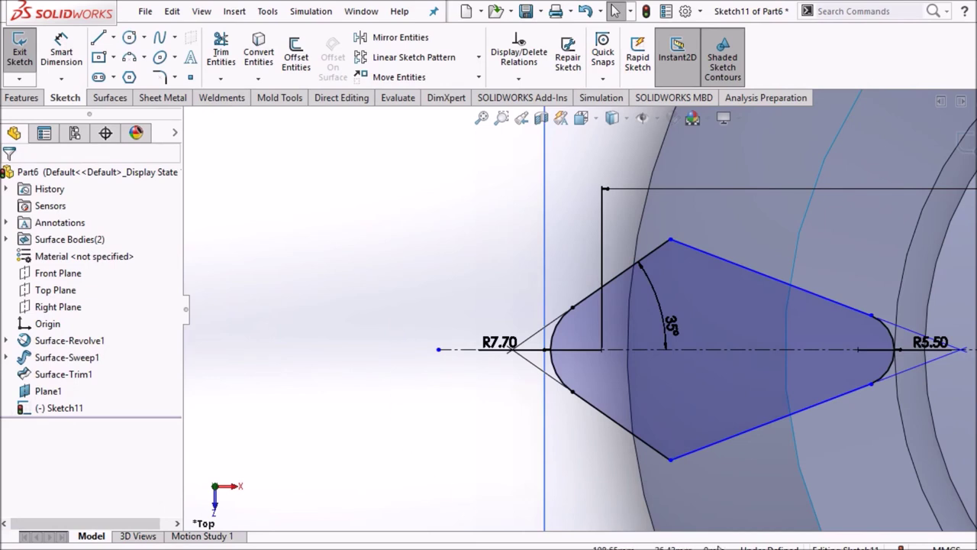
# Make the profile's upper corner point coincident with the body edge.
pyautogui.click(798, 260)
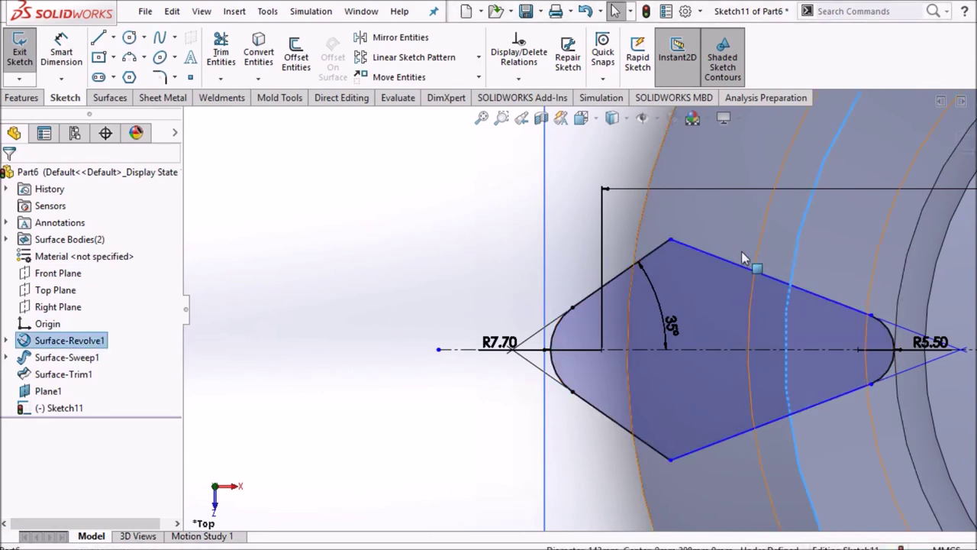
pyautogui.keyDown('ctrl'); pyautogui.click(671, 240); pyautogui.keyUp('ctrl')
pyautogui.click(42, 442)
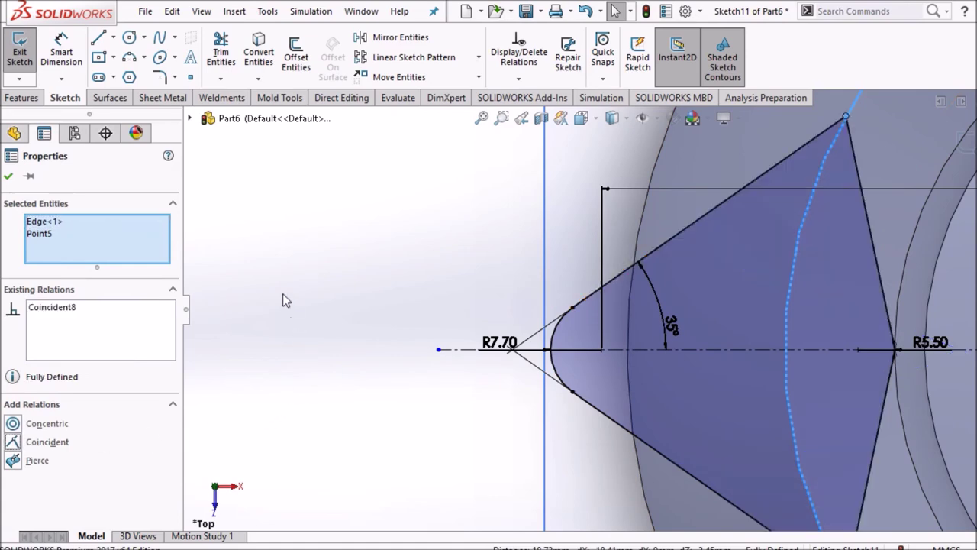
pyautogui.press('Escape')
pyautogui.press('z')
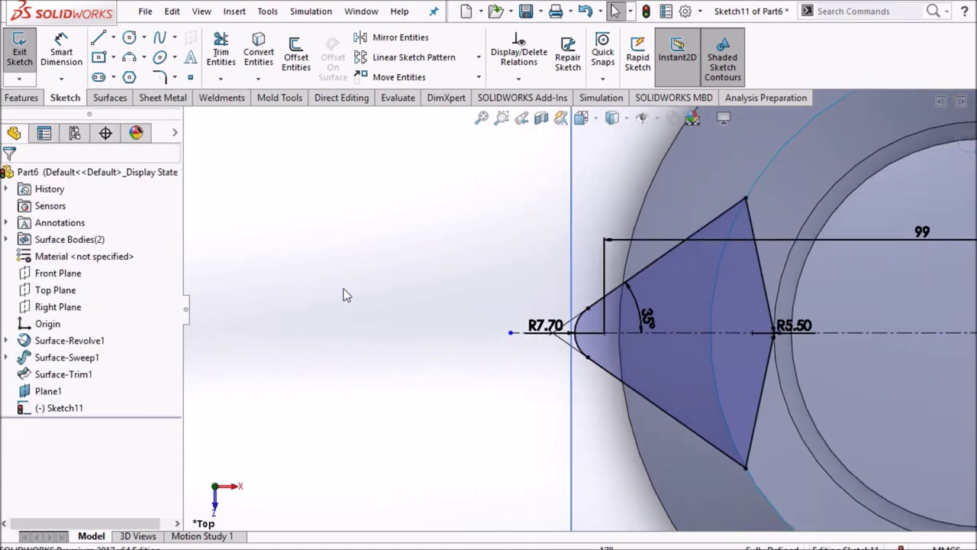
# Exit the spout profile sketch, turn to the front view, and hide Plane1.
pyautogui.click(966, 153)
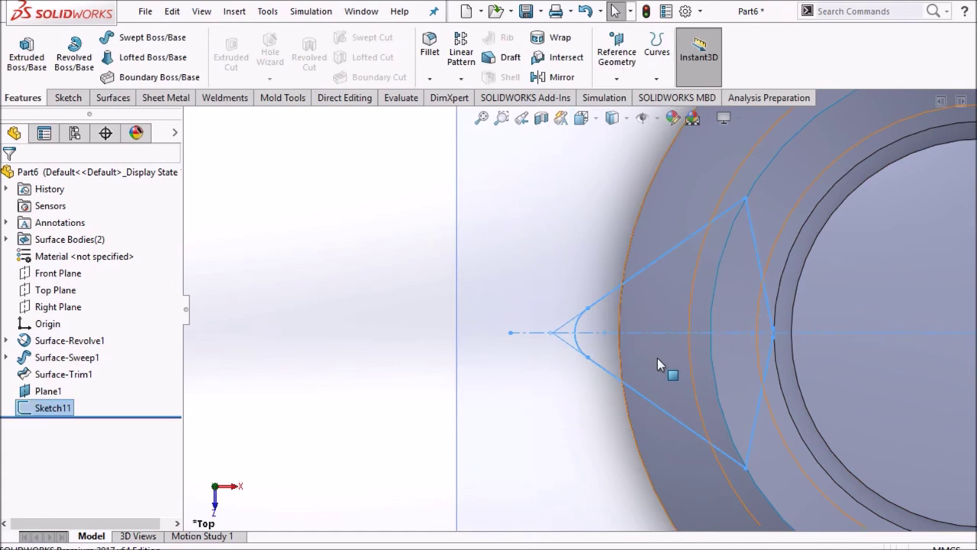
pyautogui.click(614, 118)
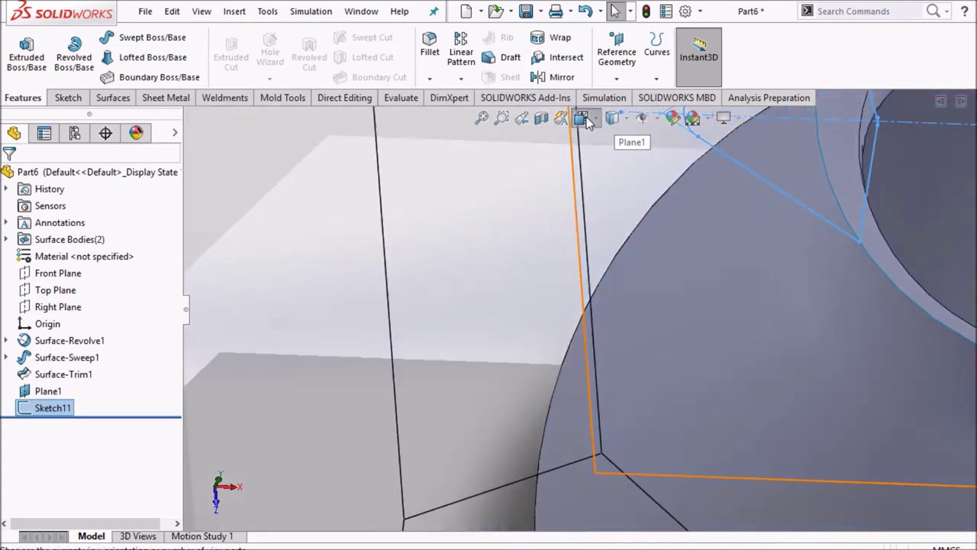
pyautogui.click(570, 366)
pyautogui.scroll(-3, 547, 242)
pyautogui.moveTo(548, 242); pyautogui.dragTo(557, 262, button='middle')
pyautogui.rightClick(557, 256)
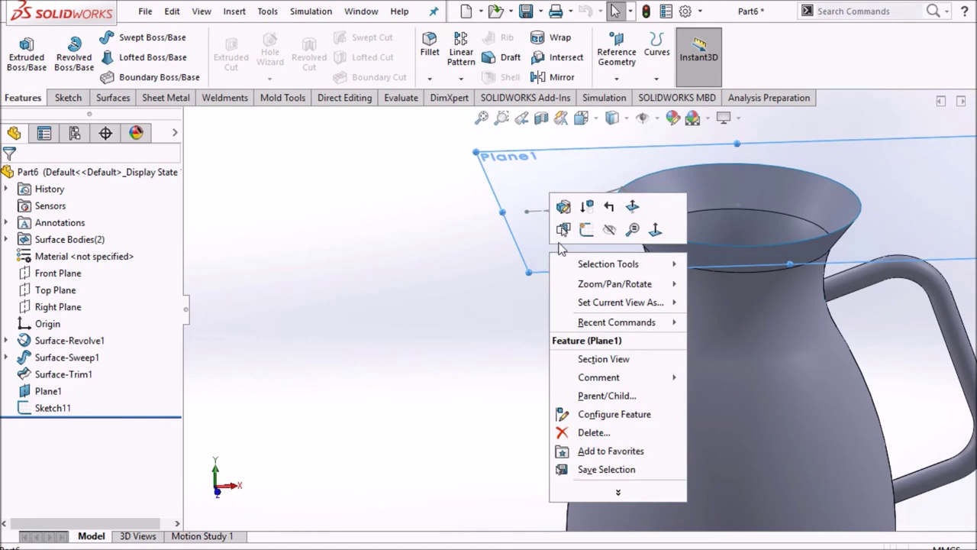
pyautogui.click(609, 229)
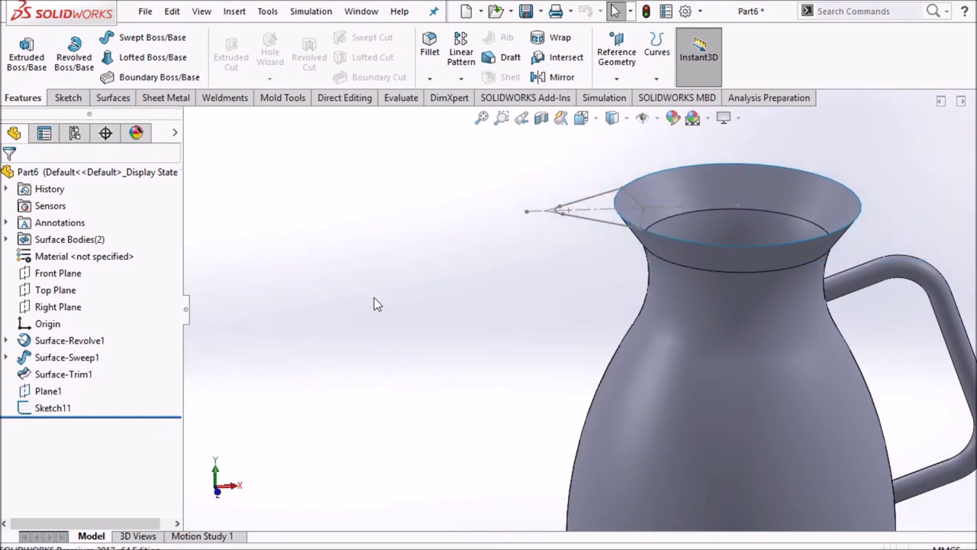
# Open a new sketch on the Front Plane.
pyautogui.click(65, 306)
pyautogui.click(45, 274)
pyautogui.click(51, 250)
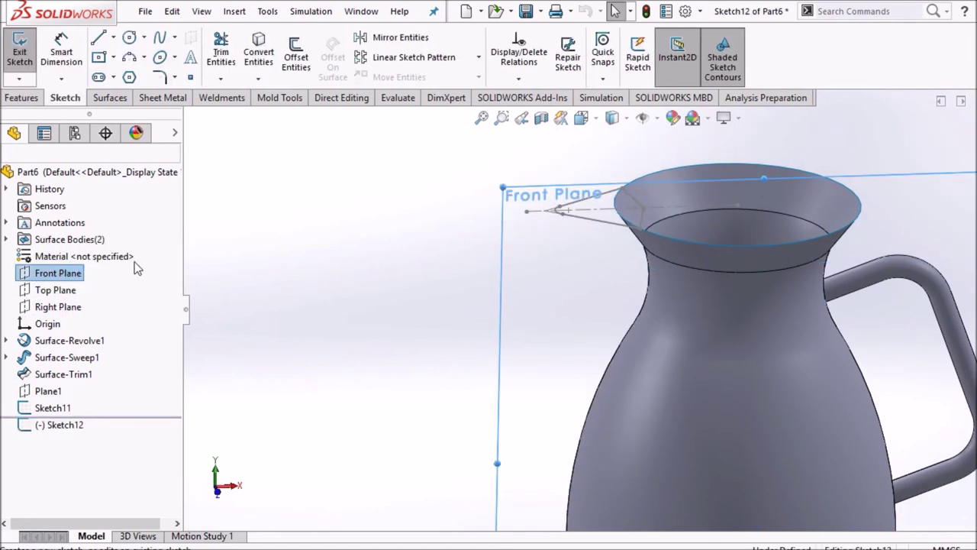
# In front view, draw a slanted line from the spout tip down to the pitcher's neck.
pyautogui.click(589, 124)
pyautogui.click(618, 319)
pyautogui.scroll(-5, 527, 179)
pyautogui.click(113, 38)
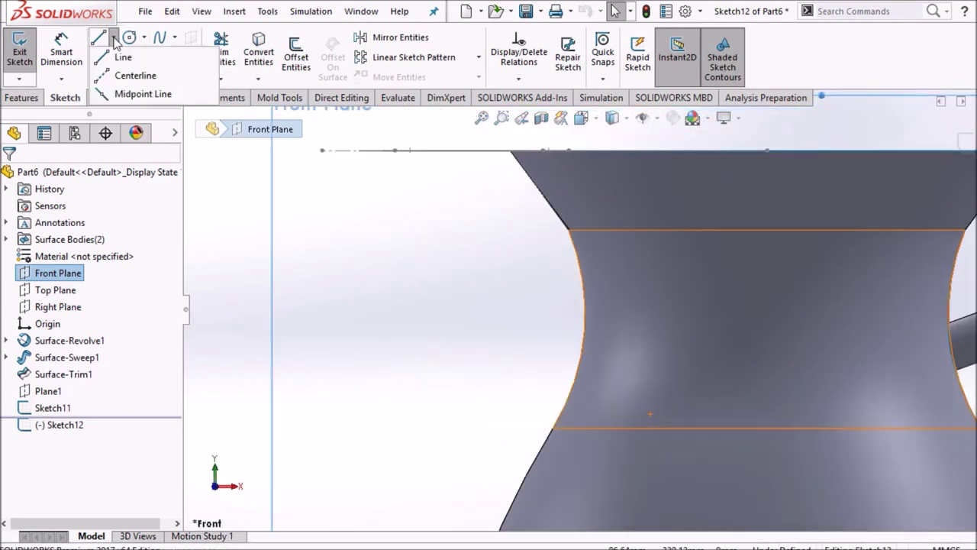
pyautogui.click(122, 58)
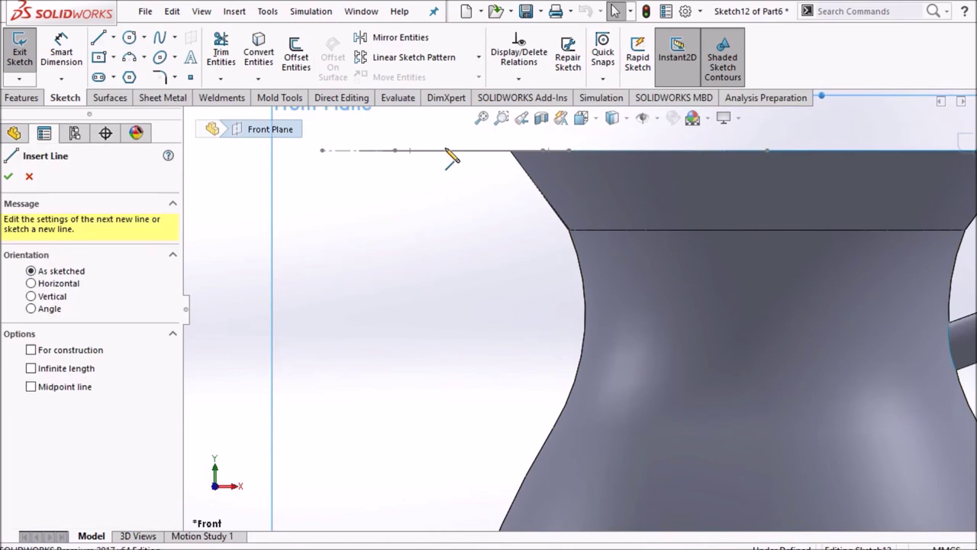
pyautogui.moveTo(362, 151); pyautogui.dragTo(659, 315)
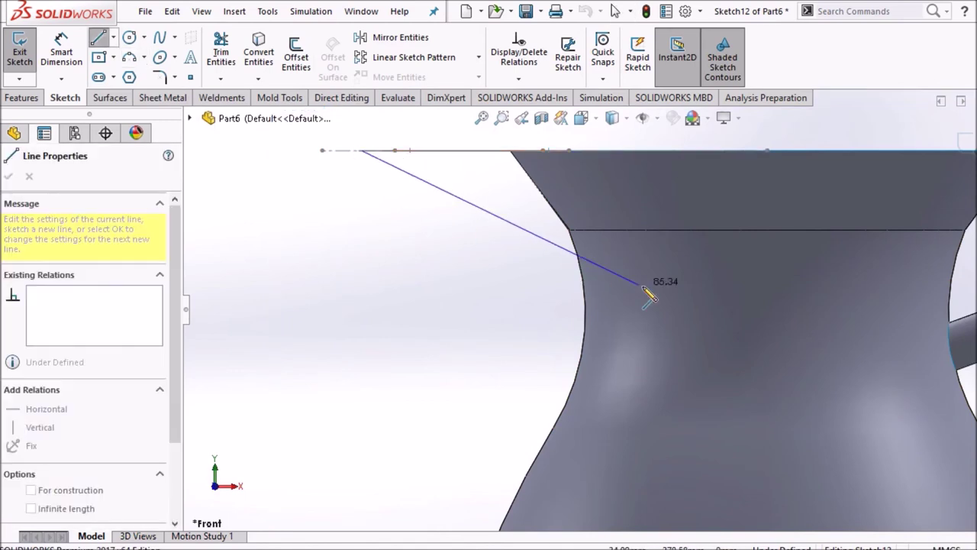
pyautogui.rightClick(495, 278)
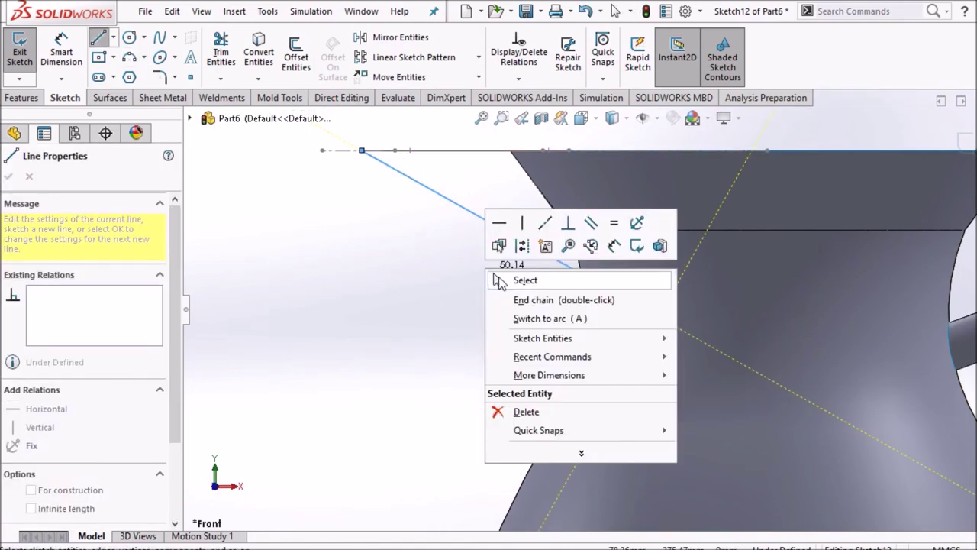
pyautogui.click(524, 280)
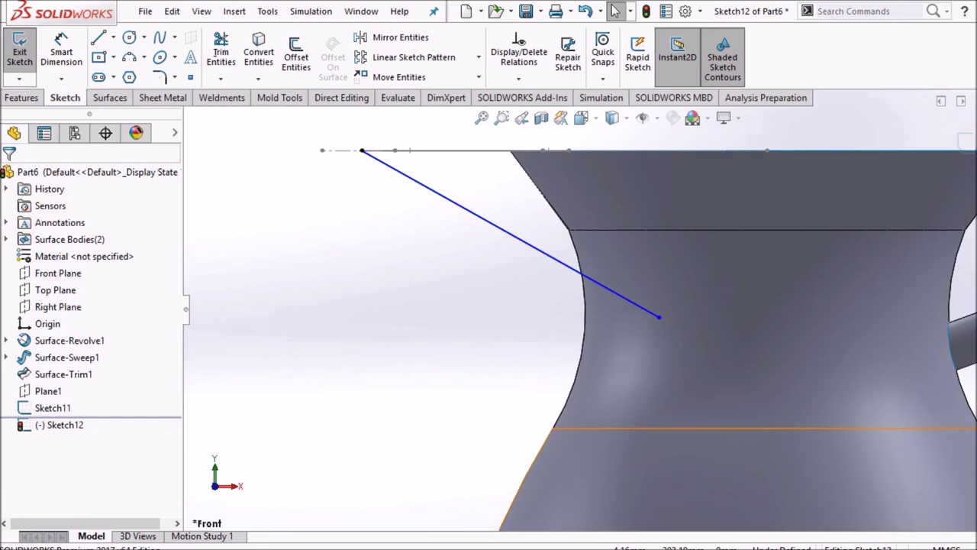
# Dimension the path line at 25° to the horizontal centreline.
pyautogui.click(61, 52)
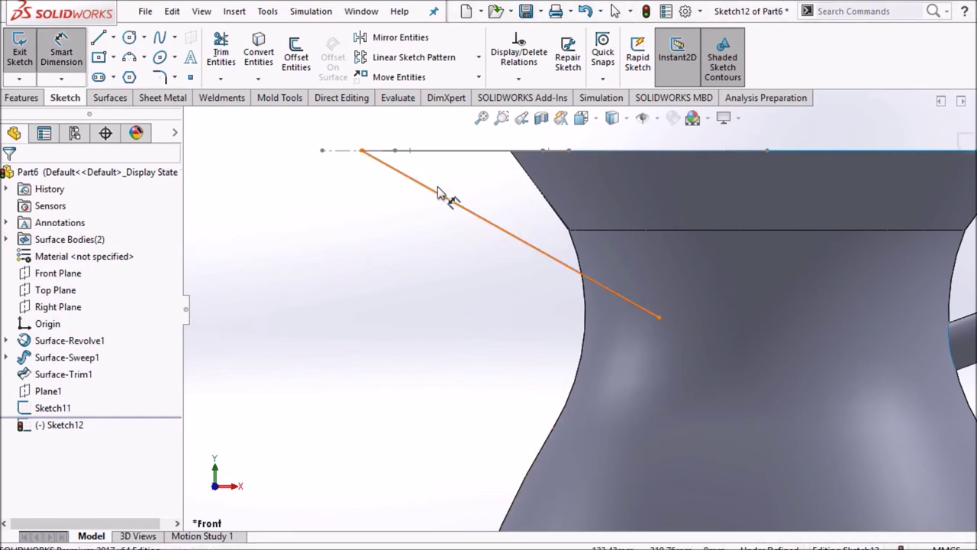
pyautogui.click(469, 221)
pyautogui.click(497, 150)
pyautogui.click(492, 176)
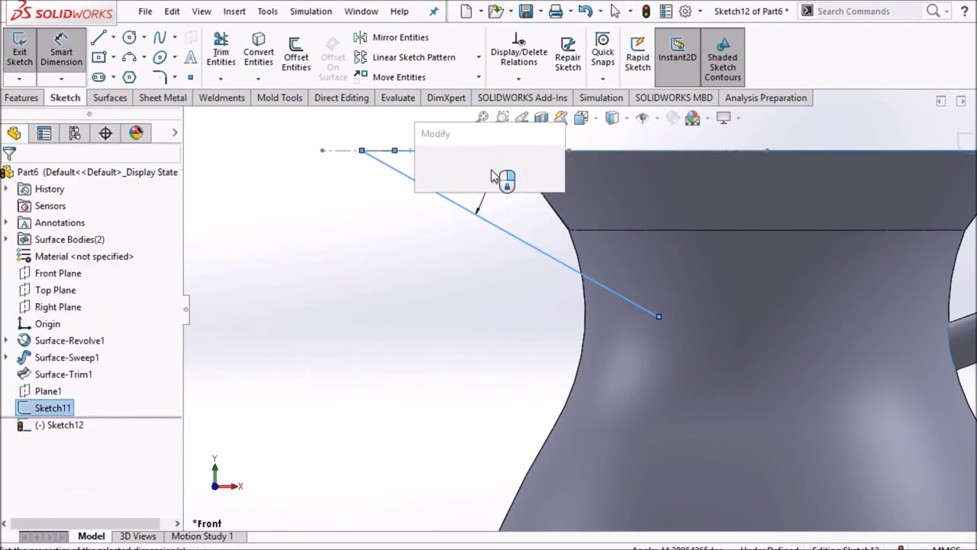
pyautogui.write('25')
pyautogui.press('Return')
pyautogui.rightClick(365, 277)
pyautogui.click(407, 326)
# Exit the path sketch and launch Swept Surface from the surface tools.
pyautogui.moveTo(409, 327); pyautogui.dragTo(458, 381, button='middle')
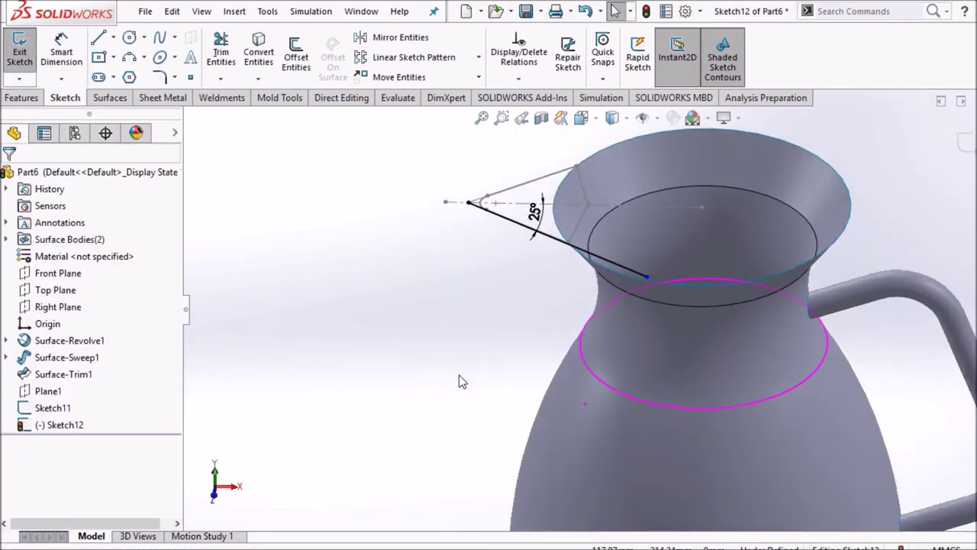
pyautogui.click(965, 144)
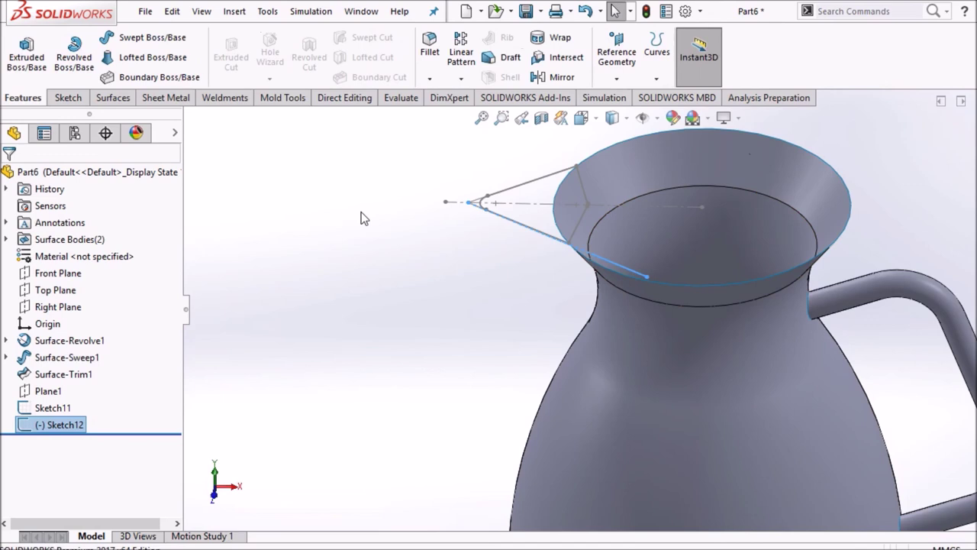
pyautogui.click(113, 98)
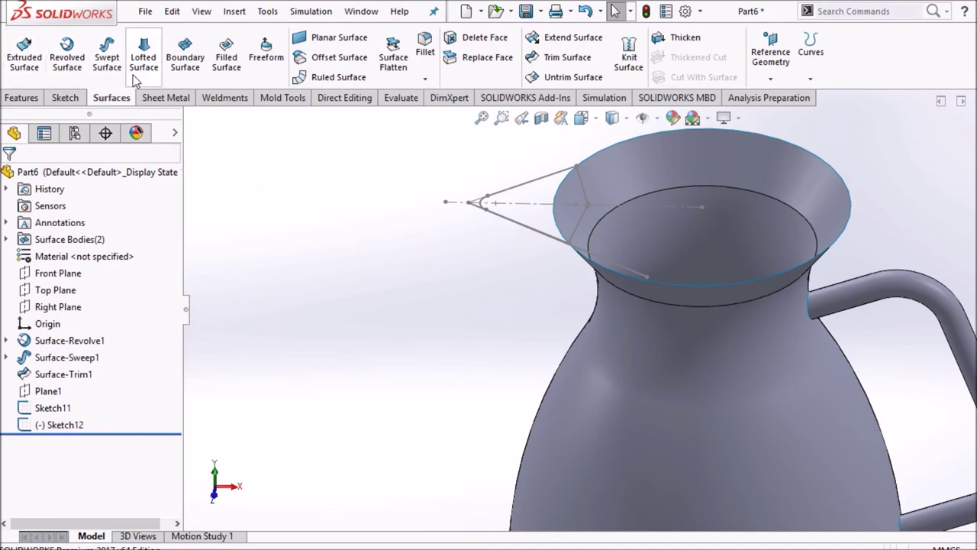
pyautogui.click(105, 69)
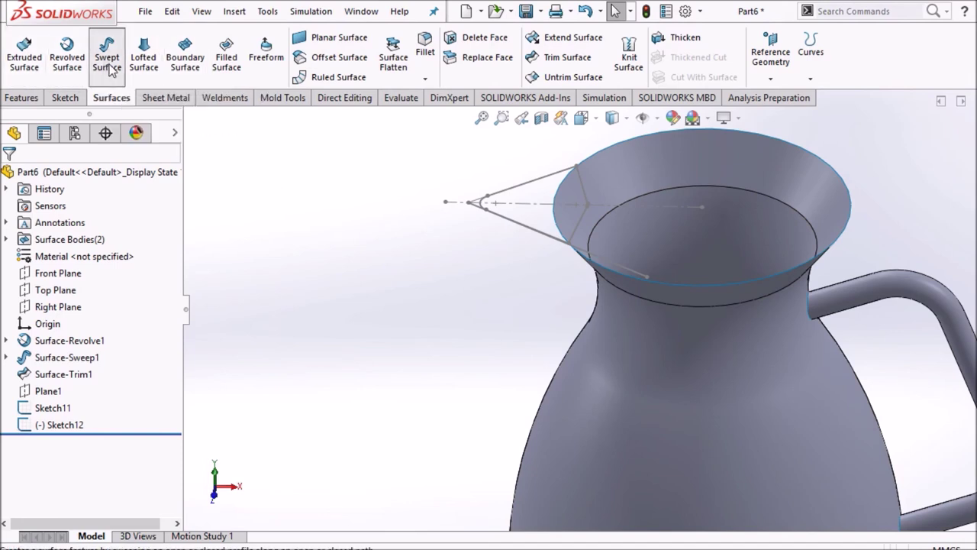
# Sweep Sketch11 as profile along the Sketch12 line to create Surface-Sweep2.
pyautogui.click(544, 184)
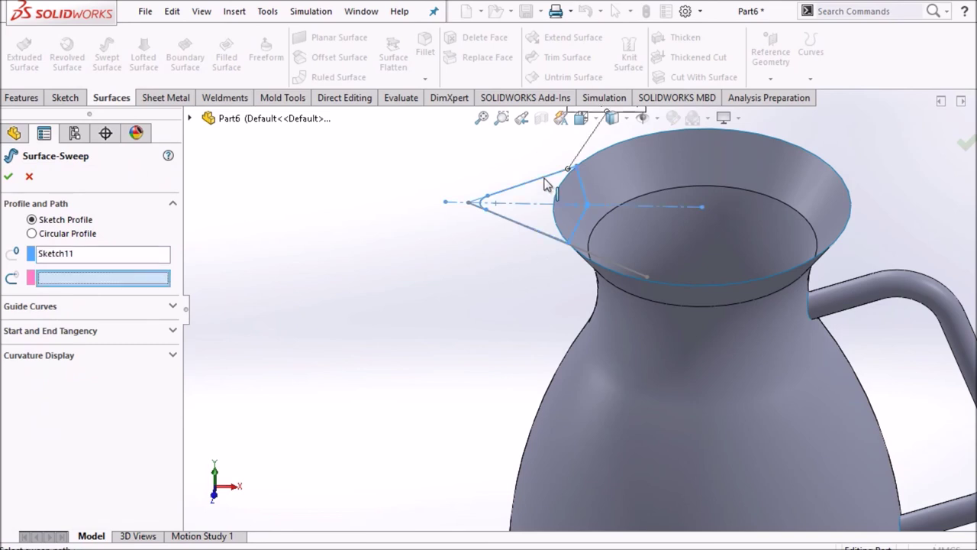
pyautogui.click(620, 271)
pyautogui.click(8, 178)
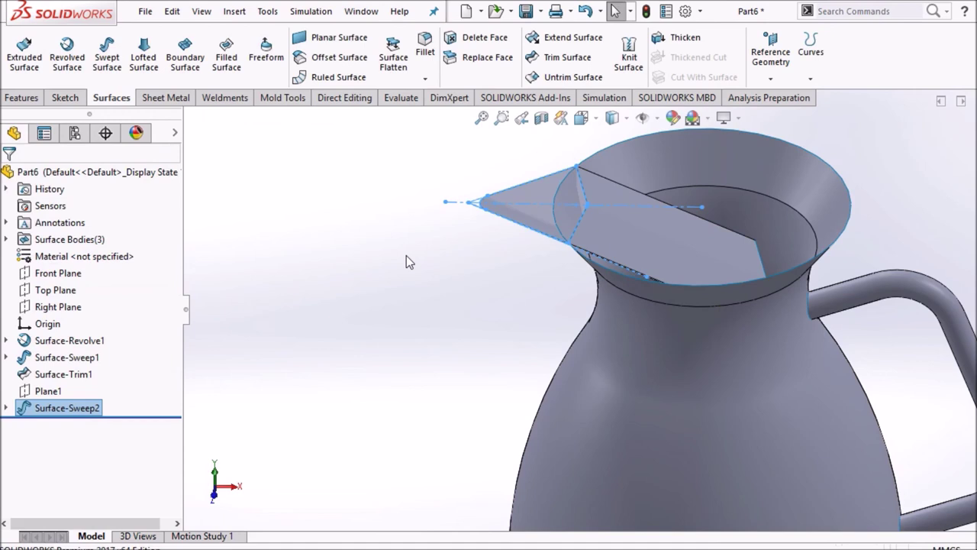
pyautogui.moveTo(405, 260); pyautogui.dragTo(605, 198, button='middle')
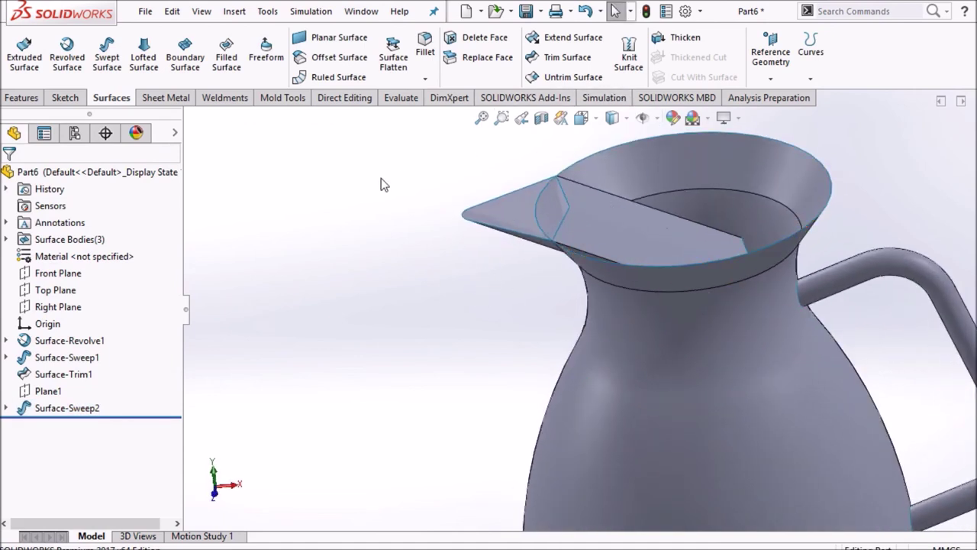
# Start a mutual Trim Surface using the spout sweep and the jug body surface.
pyautogui.click(561, 57)
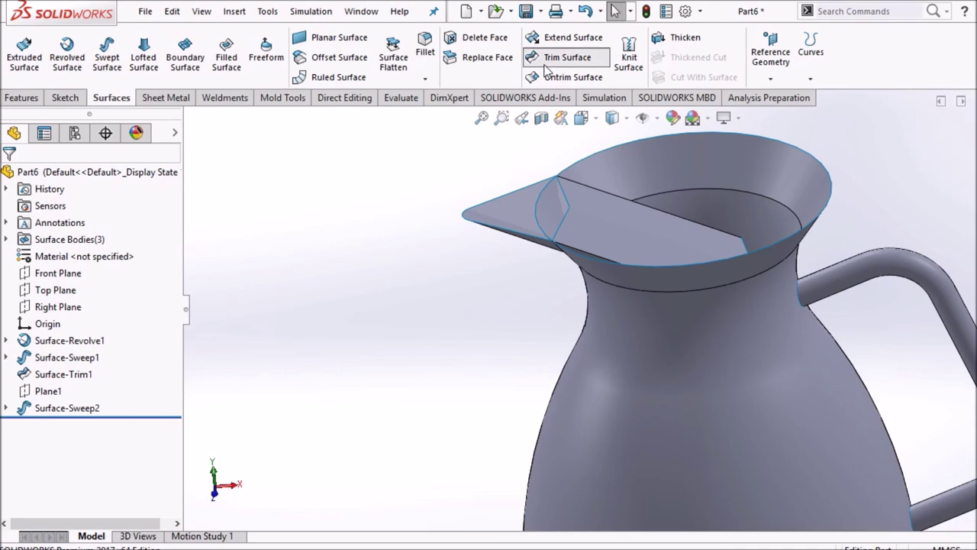
pyautogui.click(506, 214)
pyautogui.click(744, 383)
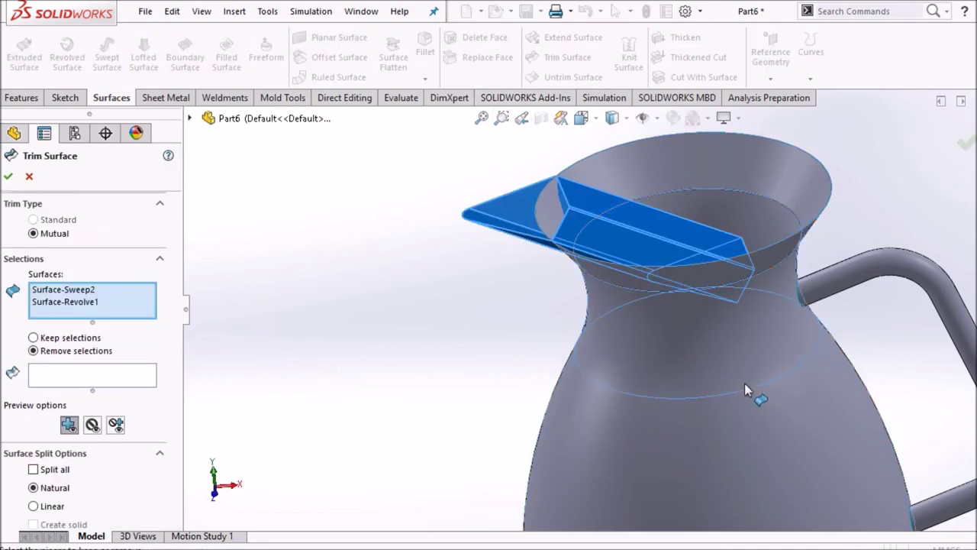
pyautogui.scroll(-3, 611, 233)
pyautogui.scroll(3, 623, 243)
pyautogui.scroll(-2, 623, 242)
pyautogui.scroll(-3, 604, 260)
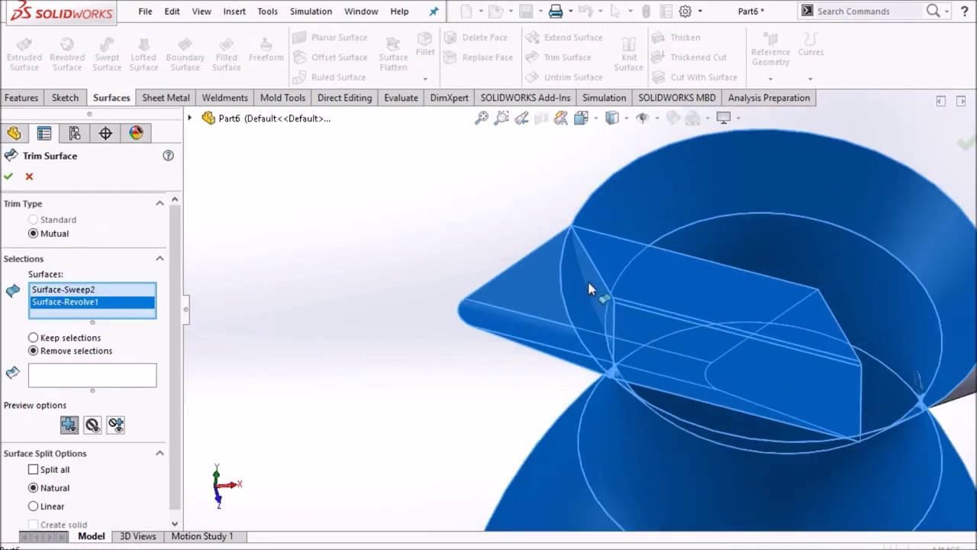
pyautogui.scroll(-2, 587, 278)
# Remove the spout's inner face and the body piece inside it, then accept the trim.
pyautogui.click(133, 380)
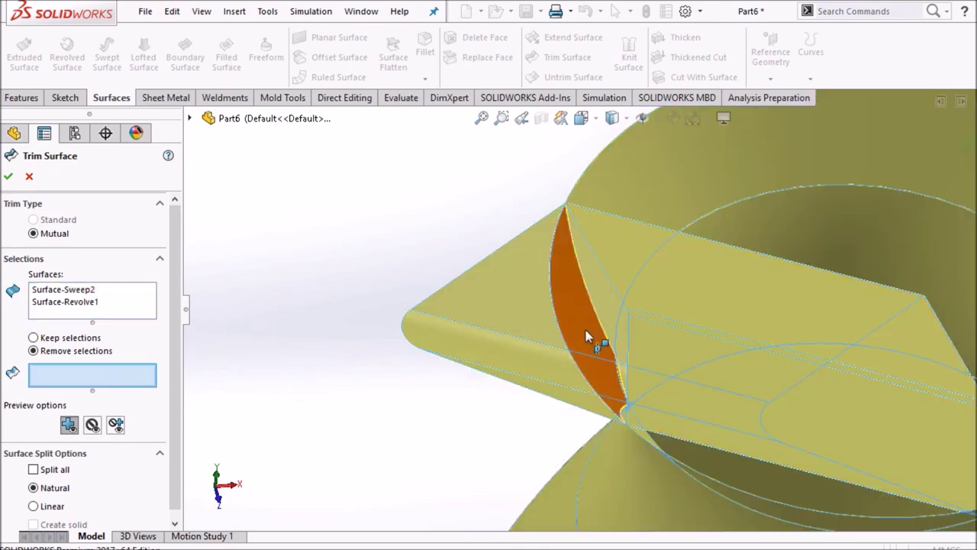
pyautogui.moveTo(588, 336)
pyautogui.mouseDown(button='middle')
pyautogui.moveTo(591, 306)
pyautogui.moveTo(606, 302)
pyautogui.moveTo(641, 315)
pyautogui.moveTo(633, 339)
pyautogui.moveTo(657, 221)
pyautogui.moveTo(628, 262)
pyautogui.mouseUp(button='middle')
pyautogui.click(603, 300)
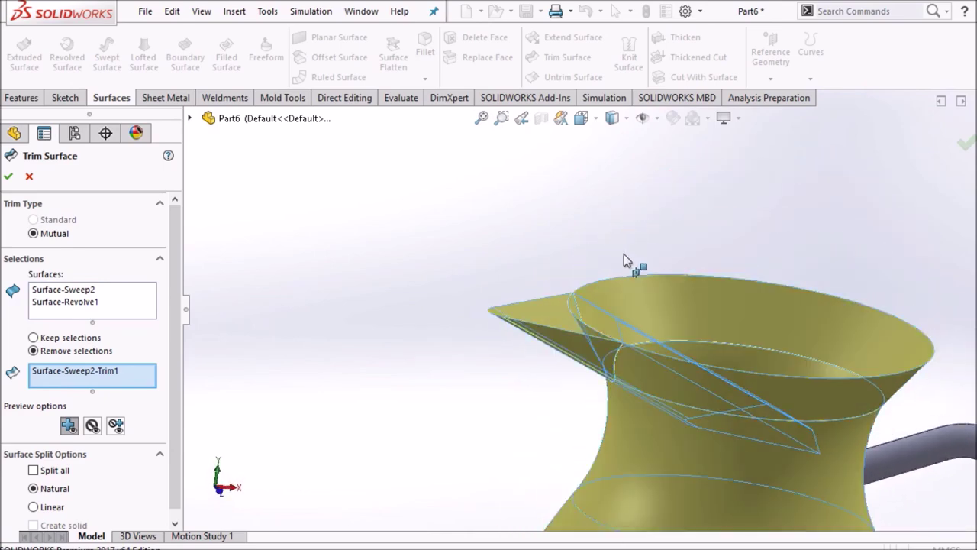
pyautogui.click(589, 326)
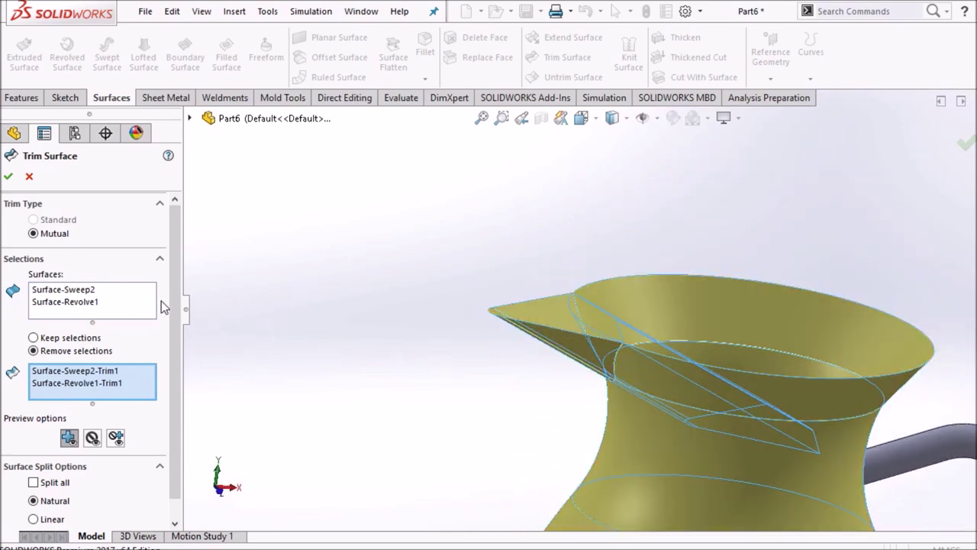
pyautogui.click(8, 176)
pyautogui.moveTo(283, 280)
pyautogui.mouseDown(button='middle')
pyautogui.moveTo(506, 323)
pyautogui.moveTo(478, 393)
pyautogui.moveTo(437, 383)
pyautogui.mouseUp(button='middle')
pyautogui.scroll(-2, 555, 405)
pyautogui.scroll(4, 700, 221)
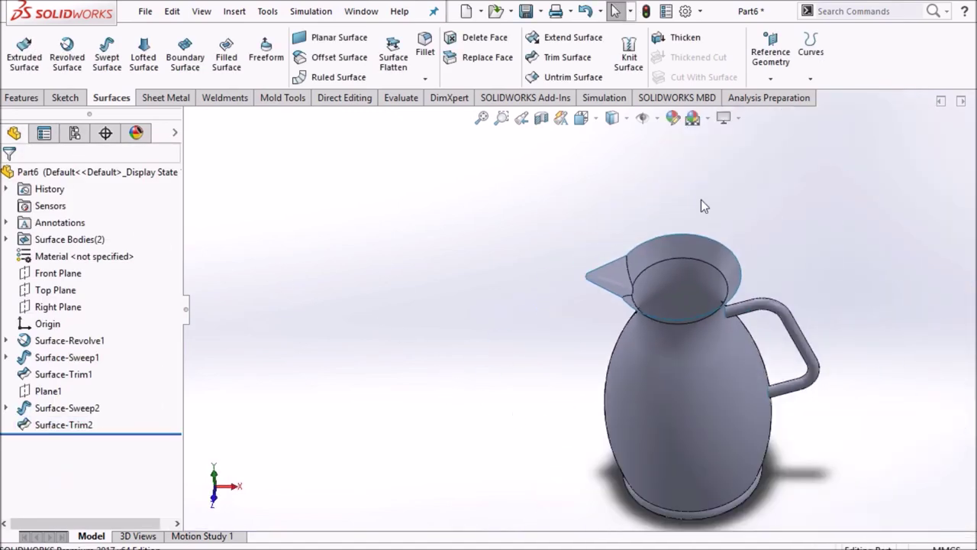
pyautogui.click(613, 123)
# Thicken Surface-Trim2 by 3.00 mm on both sides into a solid pitcher.
pyautogui.click(578, 366)
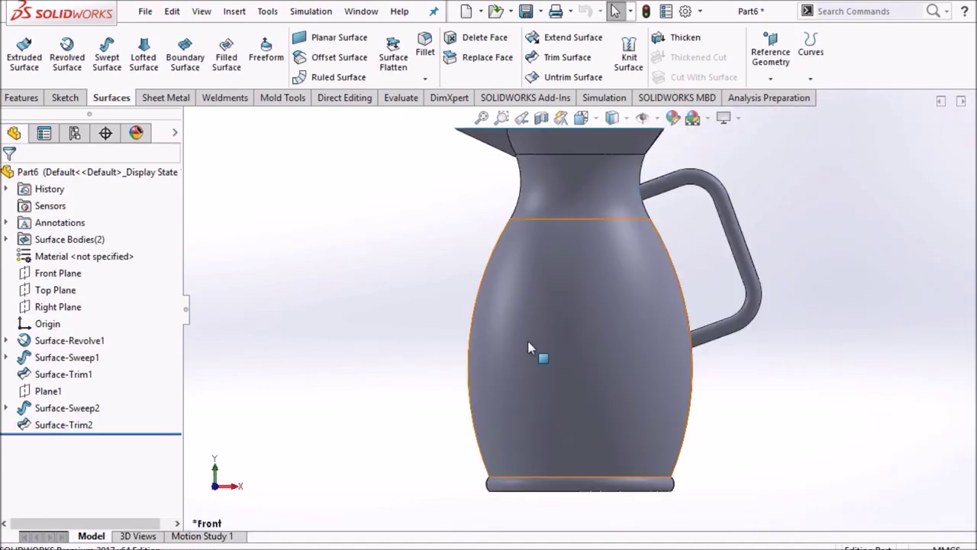
pyautogui.moveTo(447, 275); pyautogui.dragTo(584, 205, button='middle')
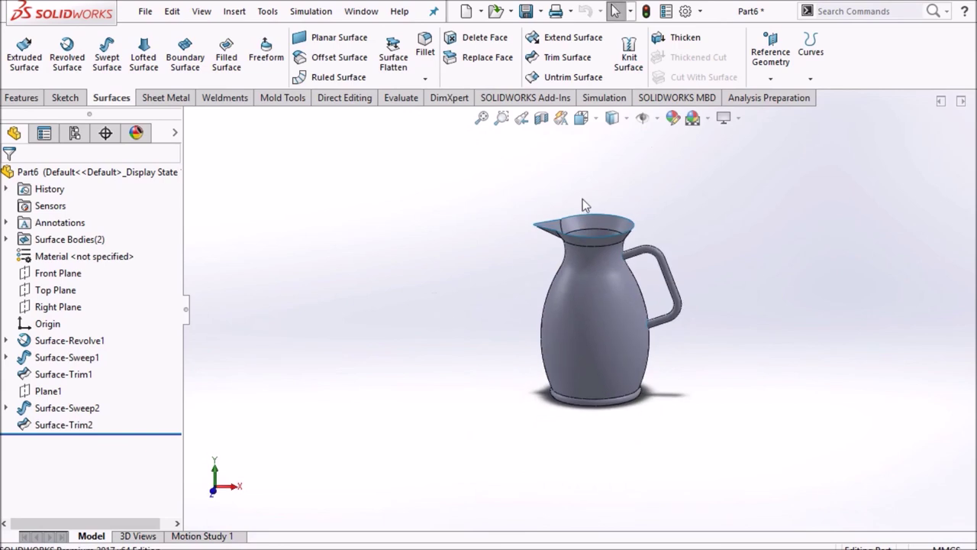
pyautogui.click(674, 40)
pyautogui.click(581, 315)
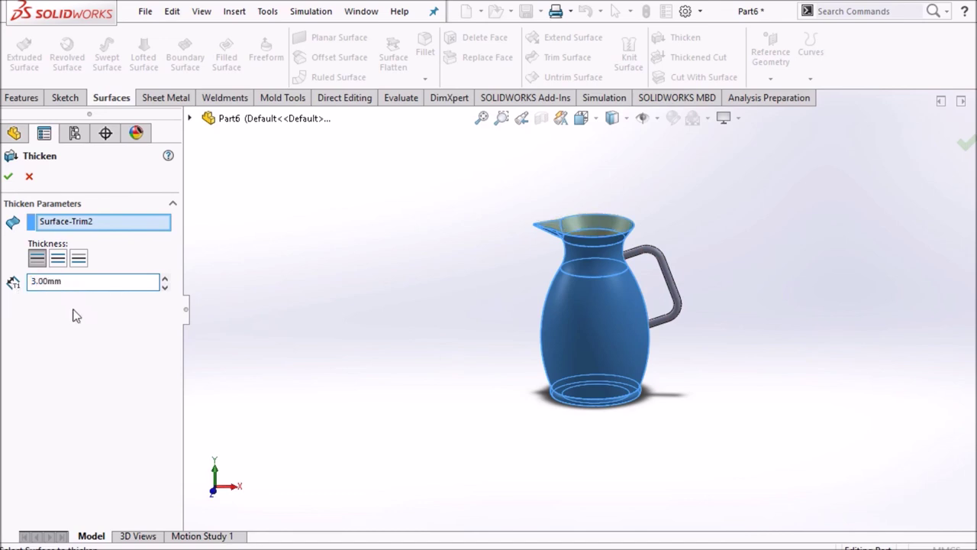
pyautogui.click(58, 260)
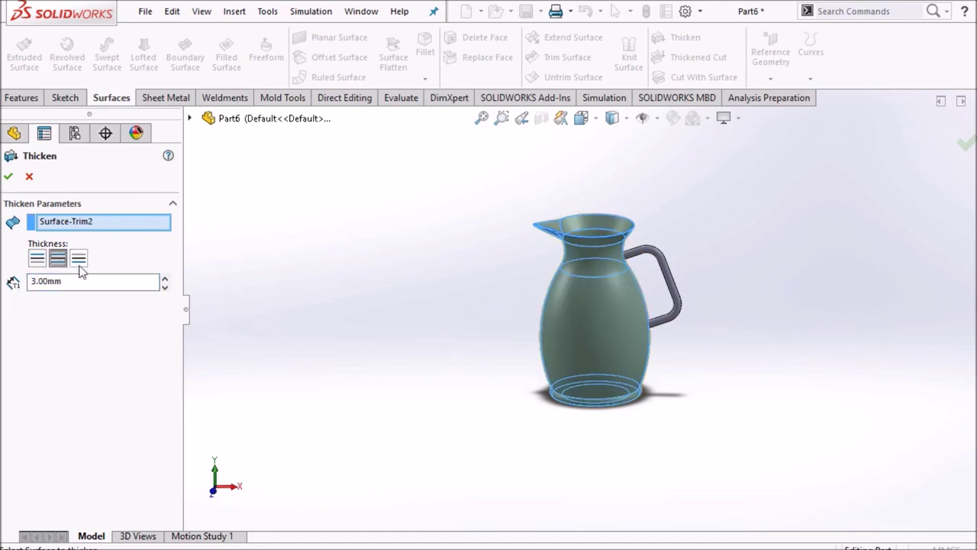
pyautogui.click(9, 179)
pyautogui.moveTo(436, 308)
pyautogui.mouseDown(button='middle')
pyautogui.moveTo(453, 418)
pyautogui.moveTo(438, 308)
pyautogui.mouseUp(button='middle')
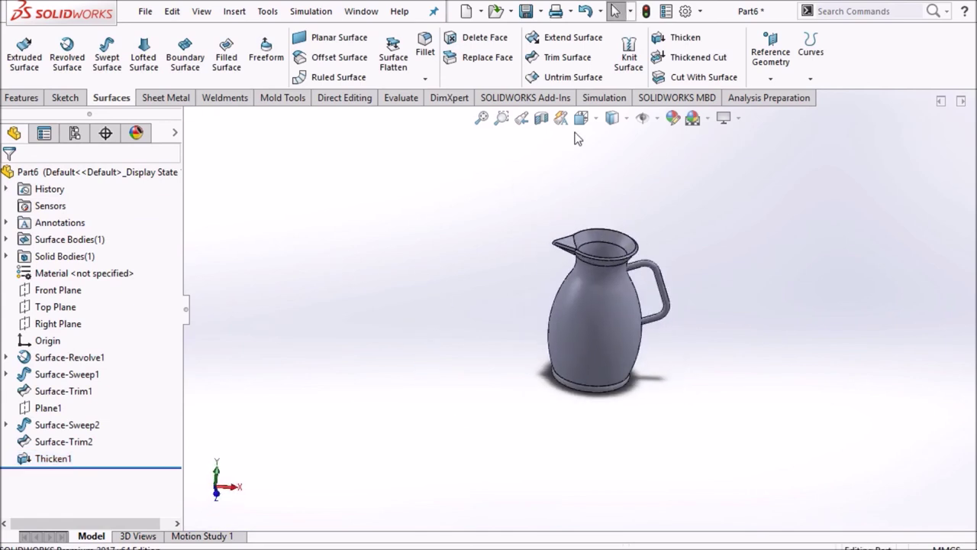
pyautogui.click(581, 118)
pyautogui.click(614, 330)
# Apply the purple swatch from the Color palette to the whole Part6 appearance.
pyautogui.moveTo(613, 329)
pyautogui.mouseDown(button='middle')
pyautogui.moveTo(500, 295)
pyautogui.moveTo(504, 251)
pyautogui.mouseUp(button='middle')
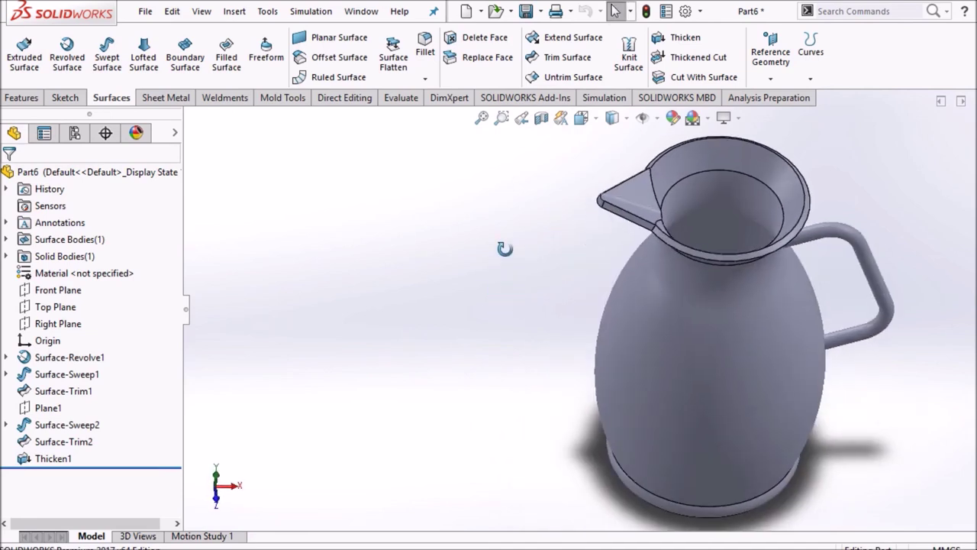
pyautogui.rightClick(81, 175)
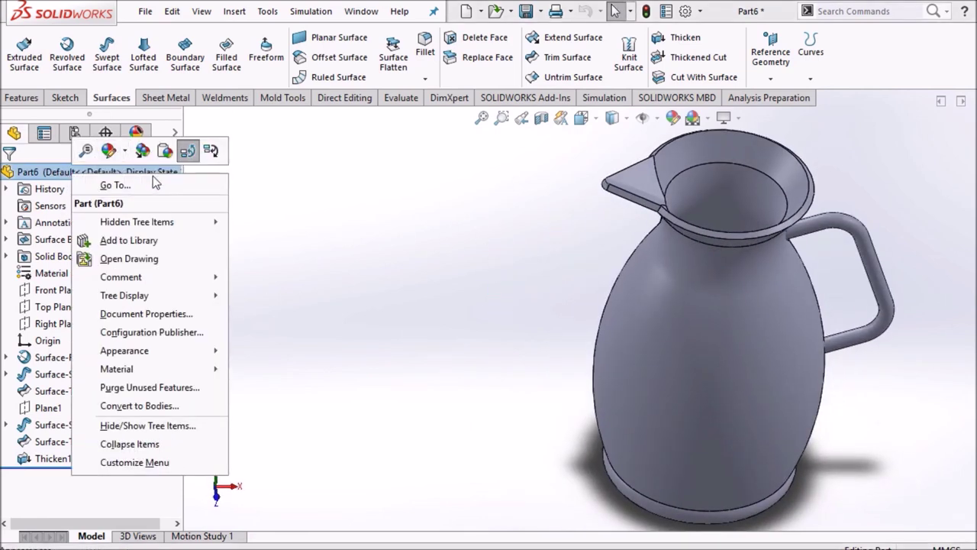
pyautogui.click(126, 152)
pyautogui.click(125, 152)
pyautogui.click(109, 151)
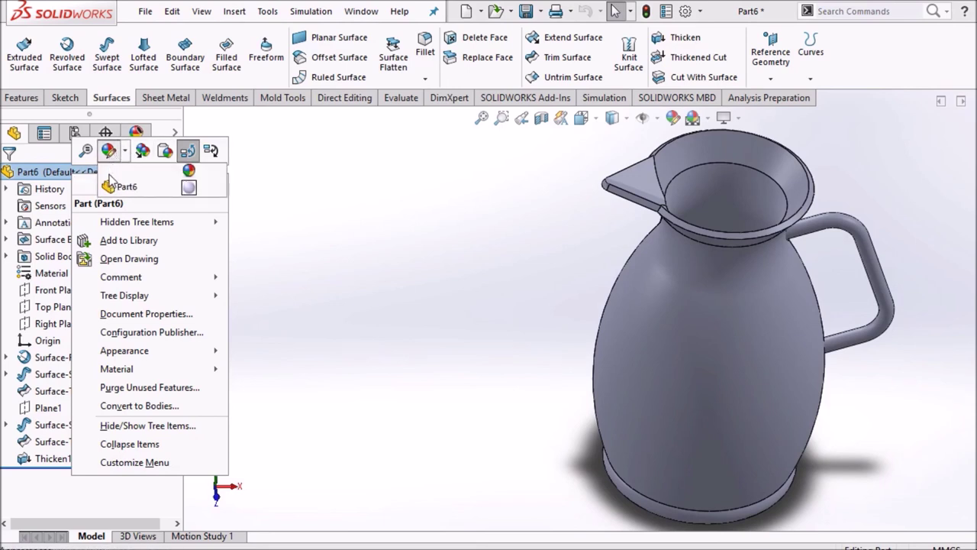
pyautogui.click(118, 189)
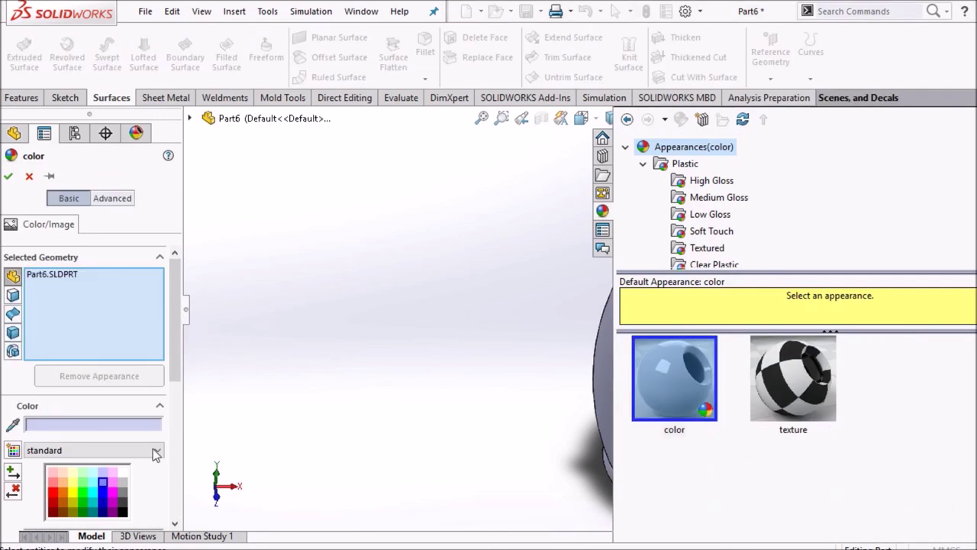
pyautogui.click(116, 482)
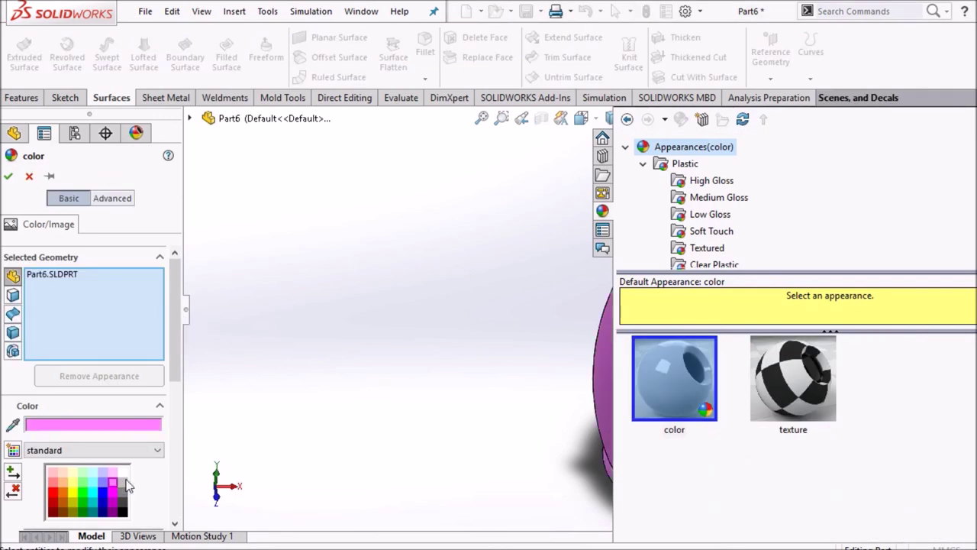
pyautogui.click(9, 176)
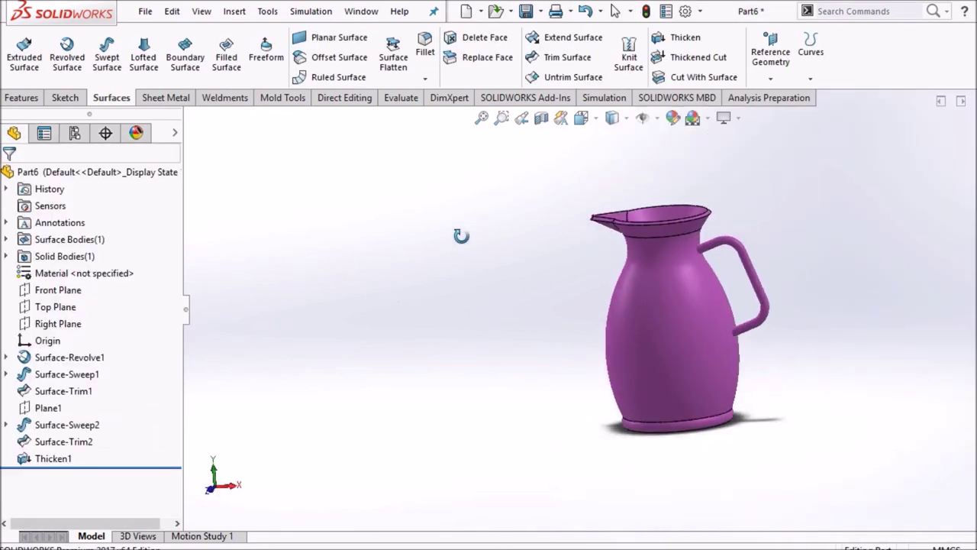
# Reorient the coloured pitcher to the Front standard view.
pyautogui.moveTo(463, 241); pyautogui.dragTo(490, 274, button='middle')
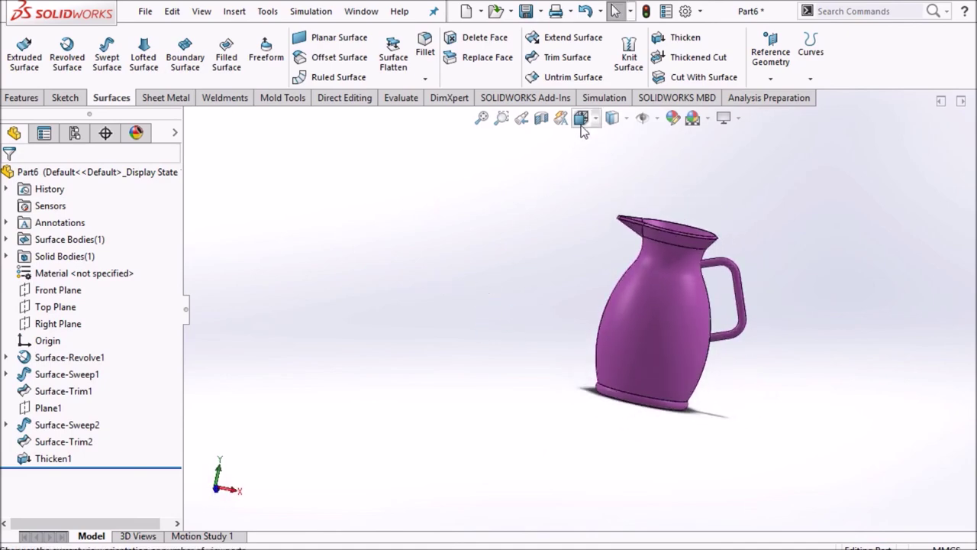
pyautogui.click(581, 130)
pyautogui.click(646, 296)
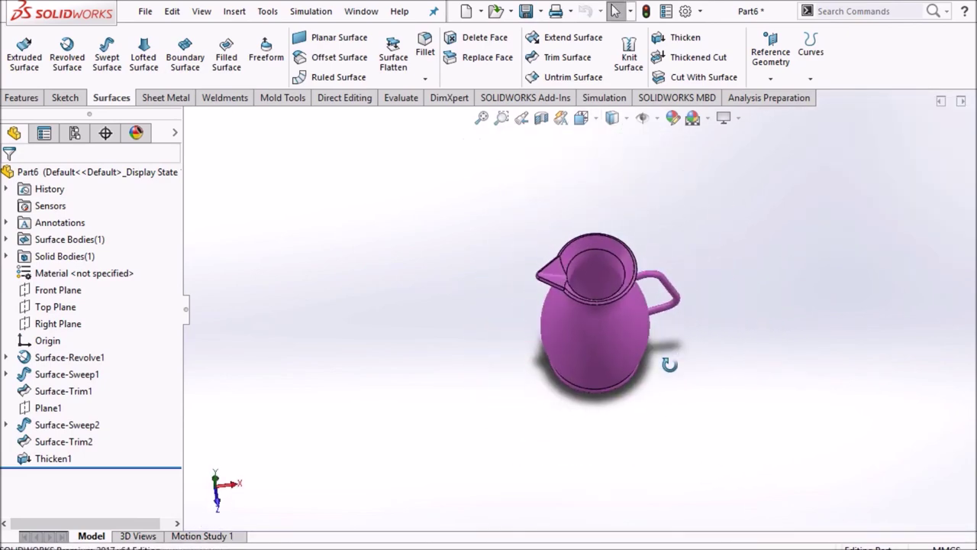